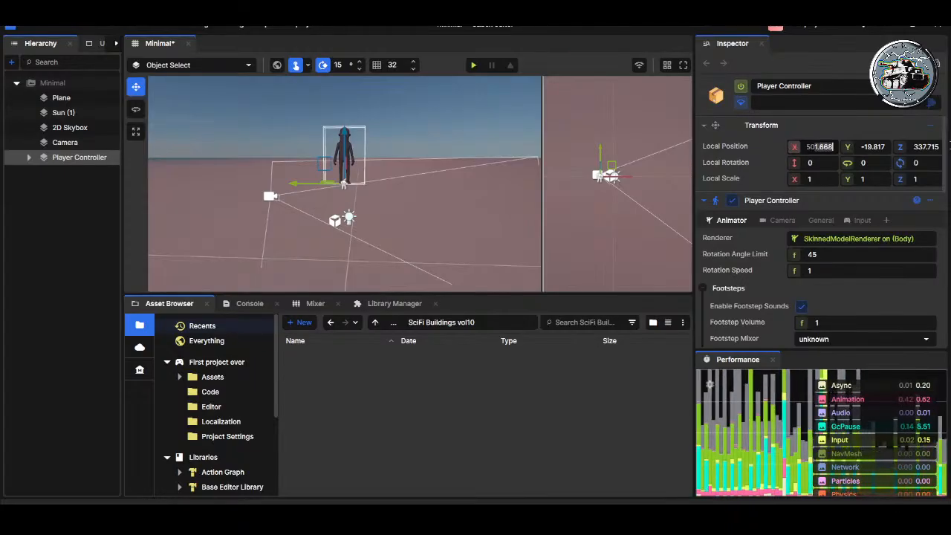
Step: Set the Player Controller's local position to 0, 0, 0 and play-test the scene
left_click_drag(815, 147, 804, 147)
key("BackSpace")
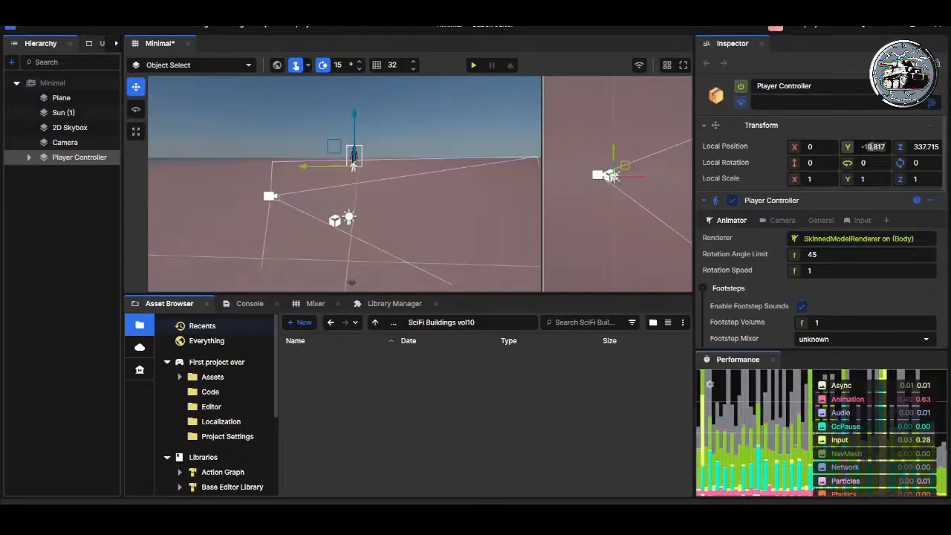
key("BackSpace")
key("Tab")
key("BackSpace")
key("Return")
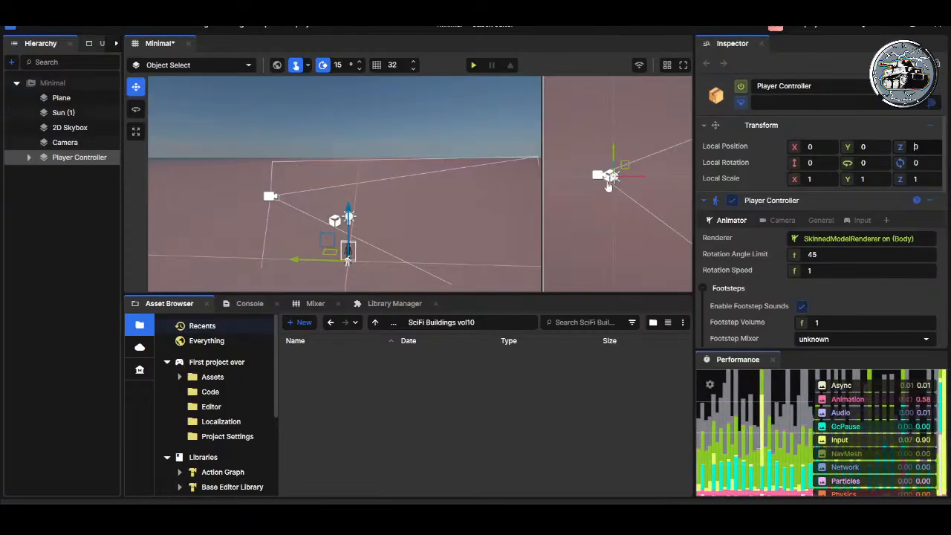
left_click(474, 65)
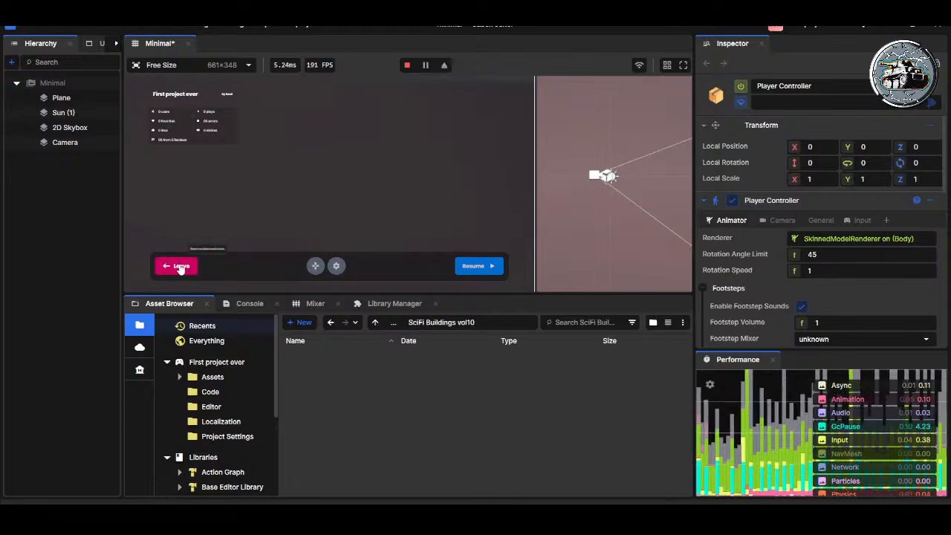
left_click(179, 267)
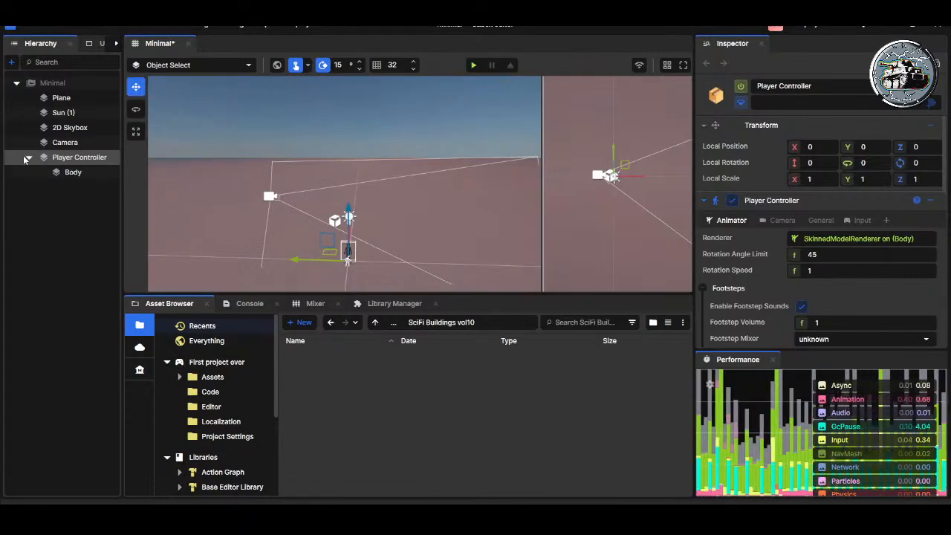
Step: Nest the Camera under the Player Controller and play-test the scene
left_click(28, 158)
left_click_drag(65, 142, 76, 161)
left_click(28, 142)
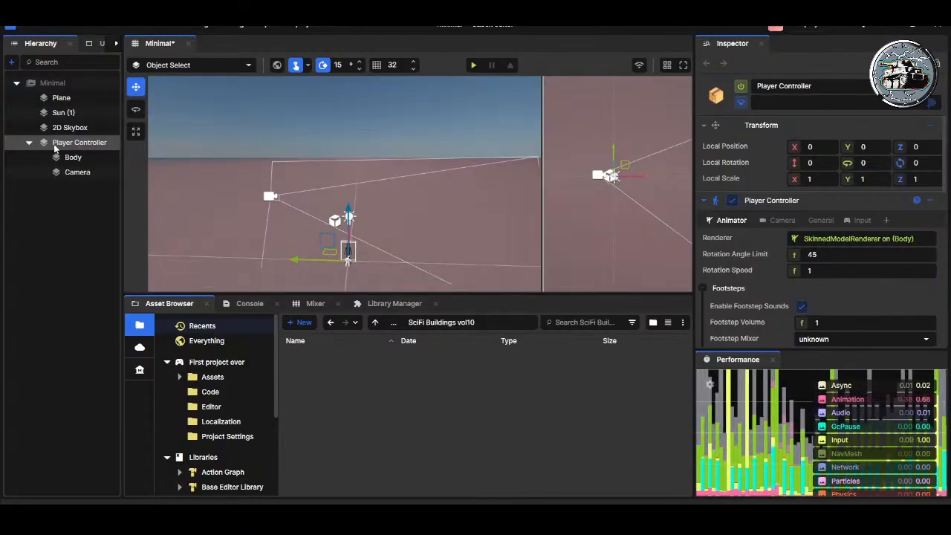
left_click(470, 64)
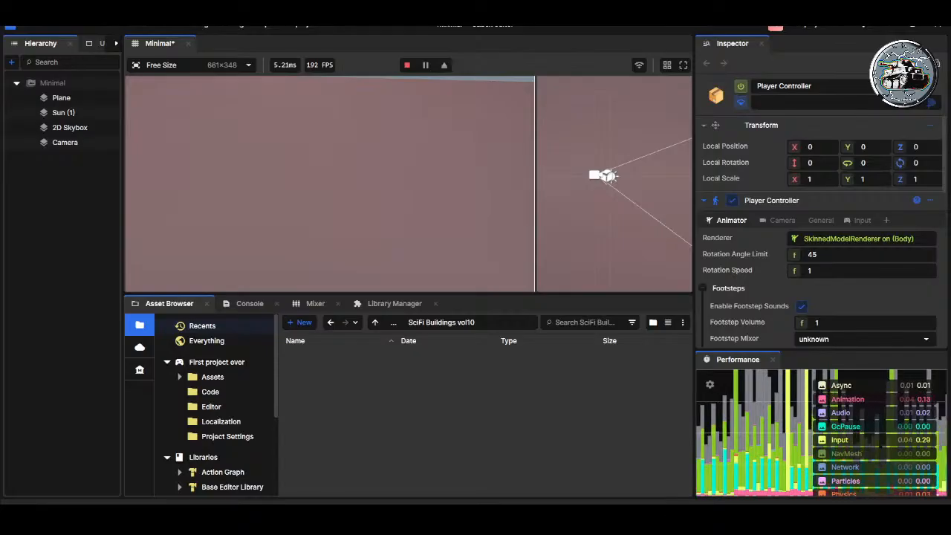
key("Escape")
left_click(185, 270)
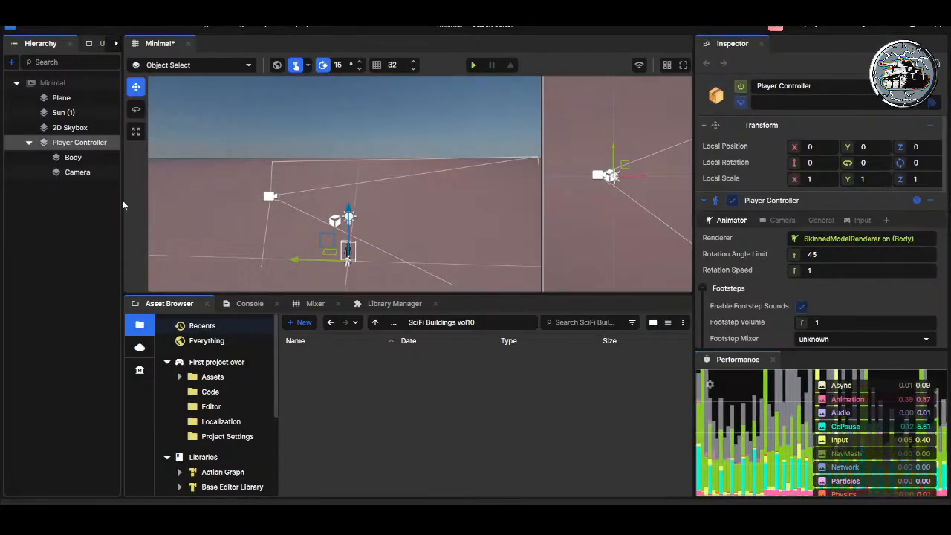
Step: Inspect the nested Camera's components and run the scene again before leaving play mode
left_click(82, 174)
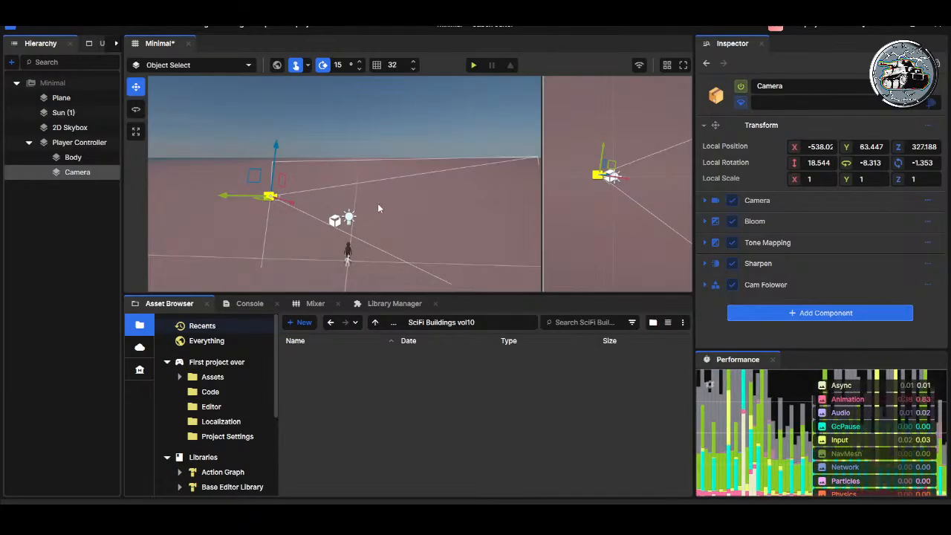
left_click(473, 64)
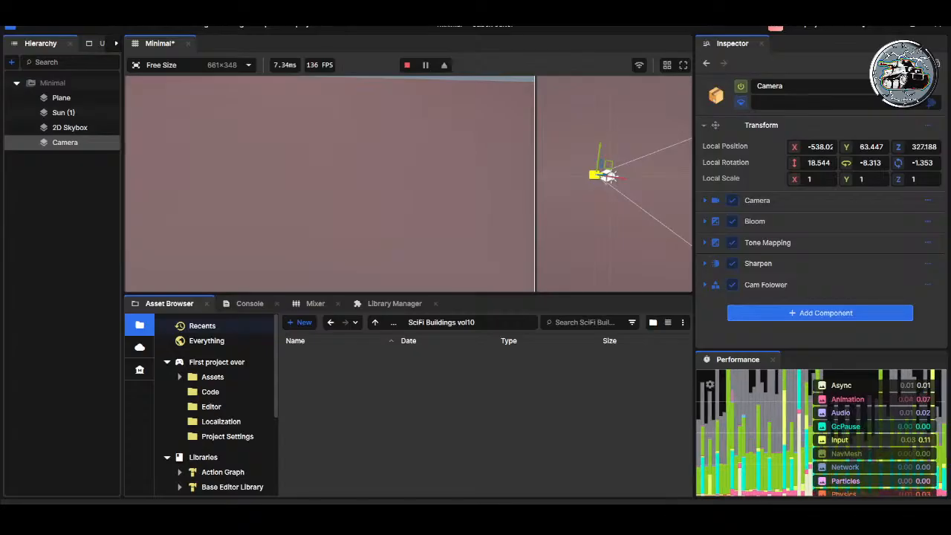
key("Escape")
left_click(176, 269)
Step: Delete the Camera nested under the Player Controller and play-test the scene without it
right_click_drag(372, 181, 405, 218)
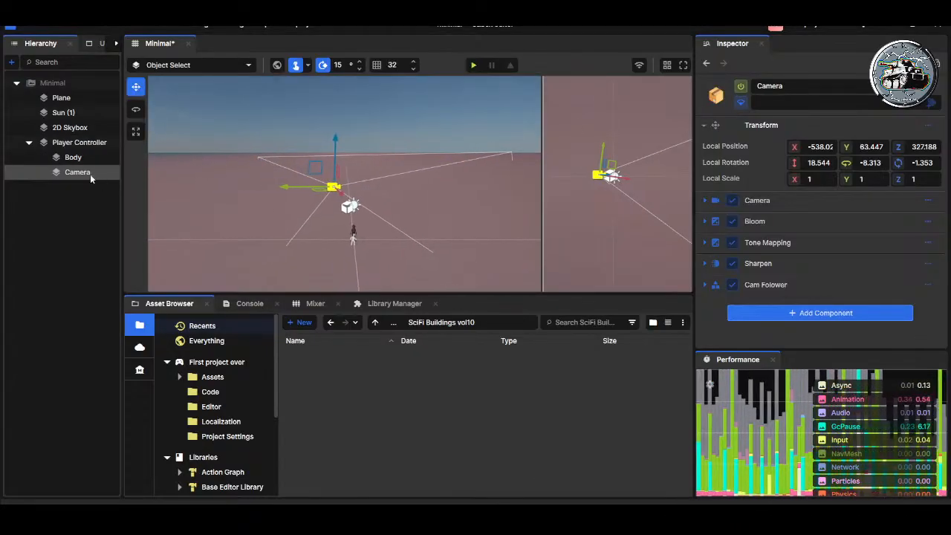
key("Delete")
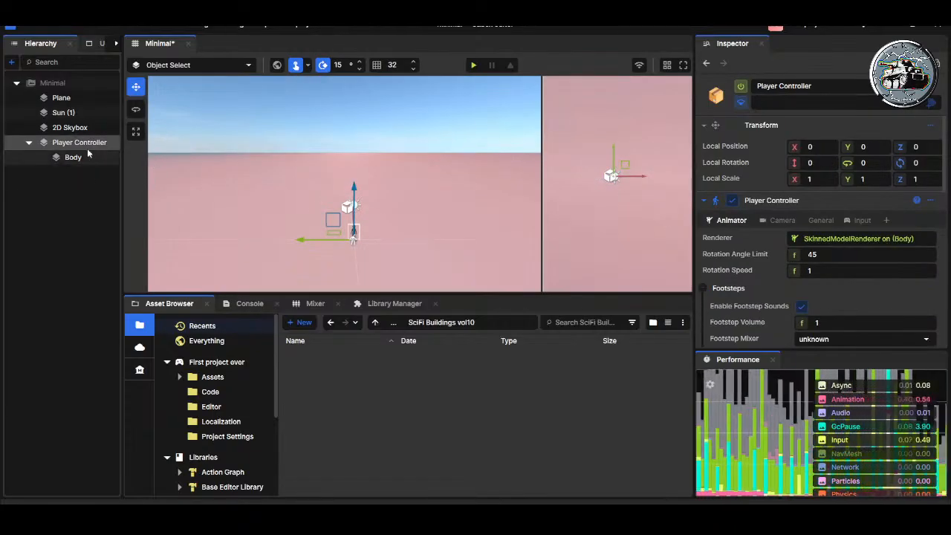
left_click(474, 66)
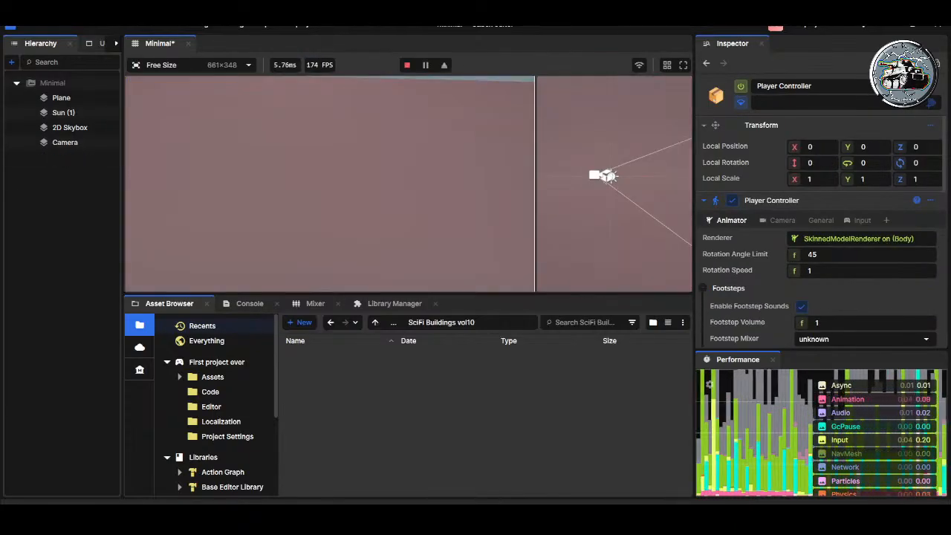
key("Escape")
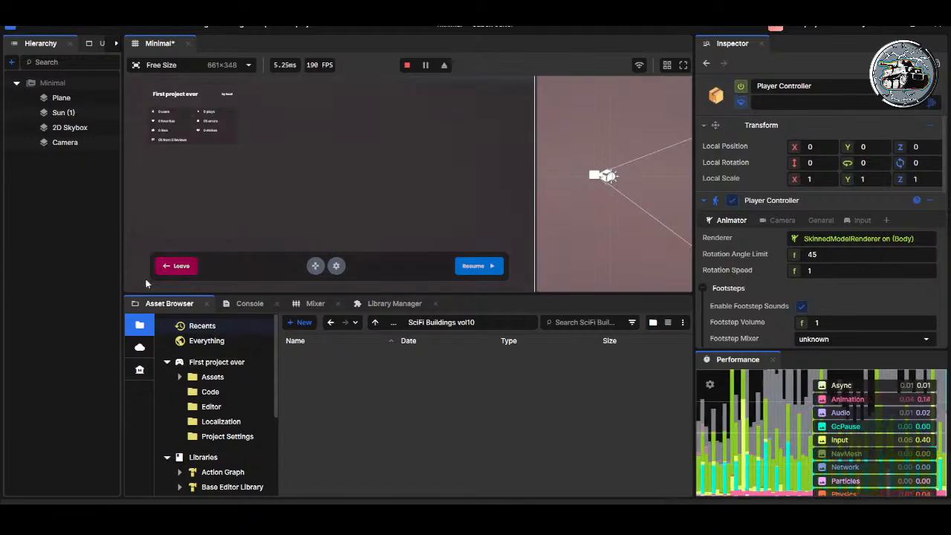
left_click(179, 266)
Step: Collapse the Player Controller's children and add a new Camera object at the scene's top level
left_click(70, 127)
left_click(63, 112)
left_click(61, 97)
left_click(70, 128)
left_click(72, 143)
left_click(28, 143)
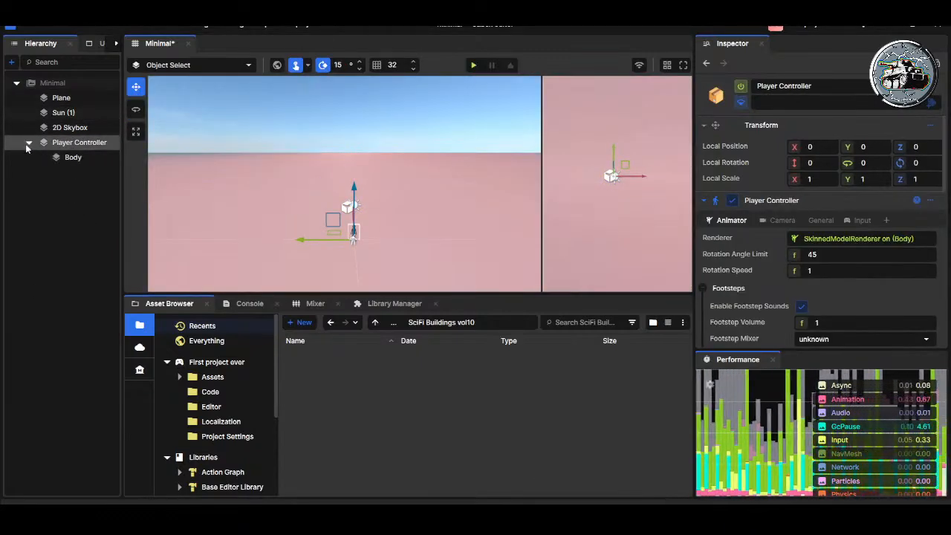
left_click(40, 185)
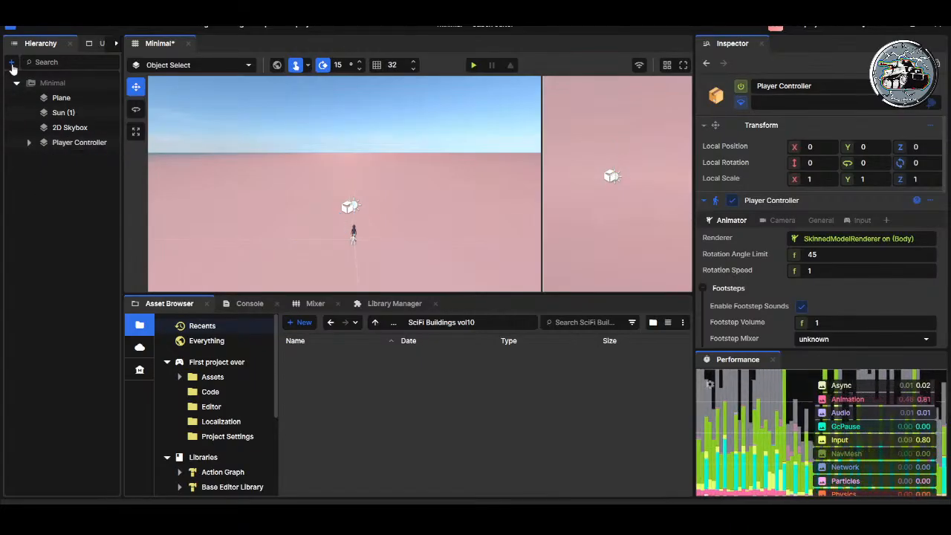
left_click(54, 188)
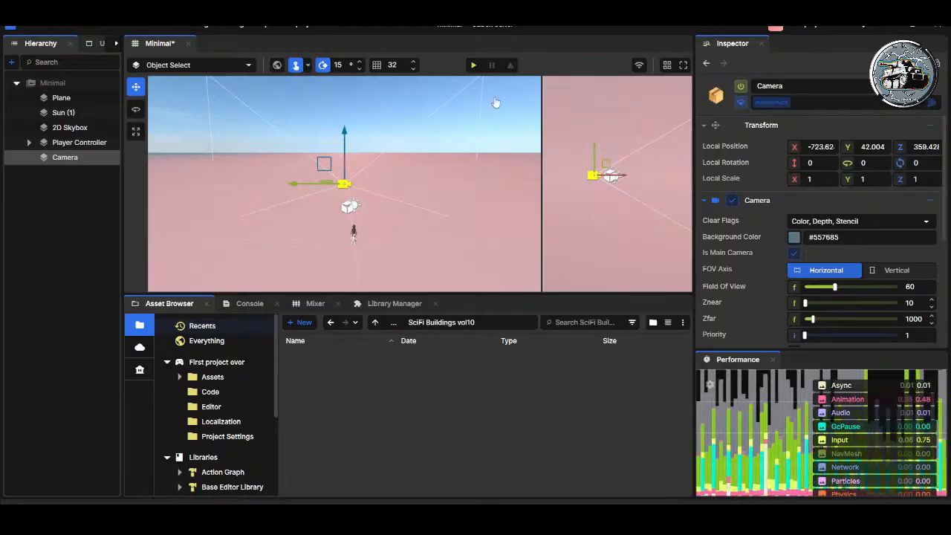
Step: Move the new Camera closer to the player, to about X -396 and Z 100, and play-test the scene
right_click_drag(254, 147, 255, 147)
key("a")
left_click_drag(444, 130, 439, 215)
left_click_drag(405, 247, 349, 205)
right_click_drag(357, 211, 518, 242)
key("a")
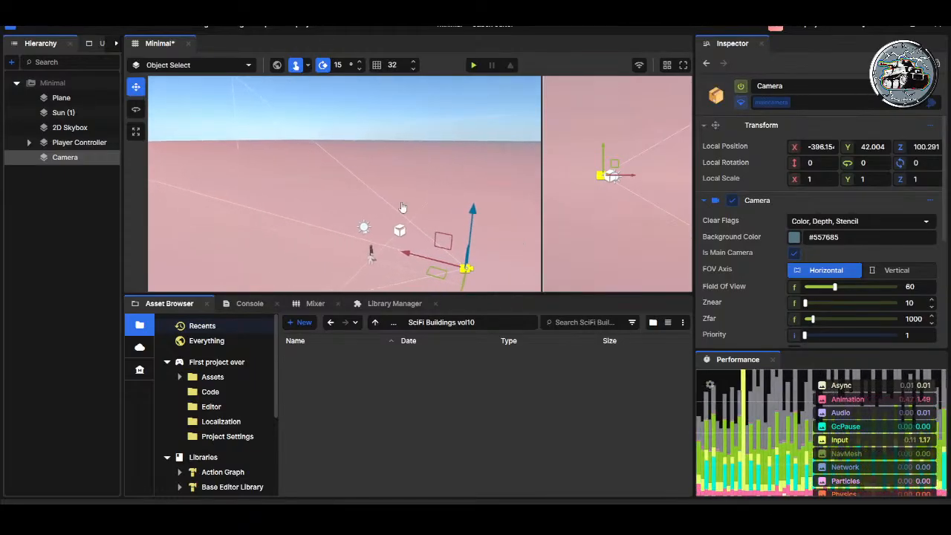
left_click(474, 66)
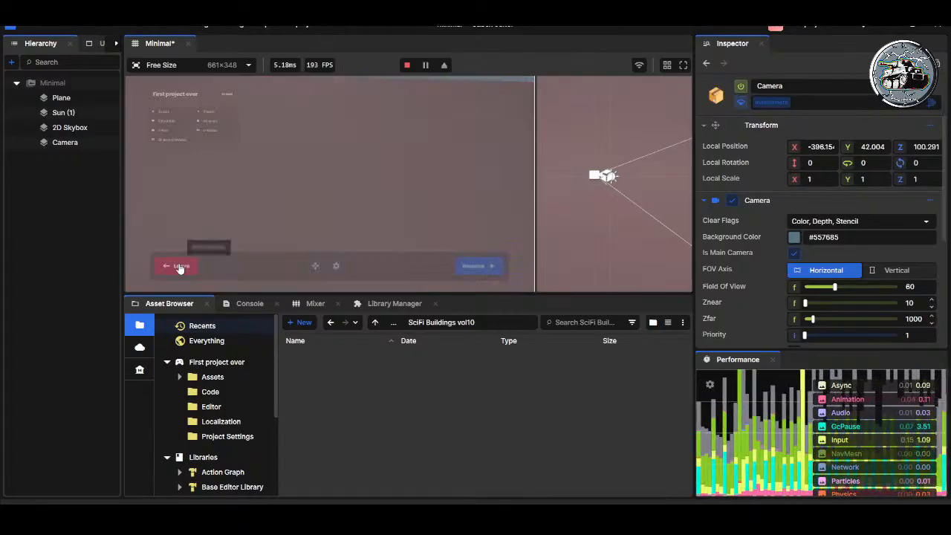
left_click(181, 266)
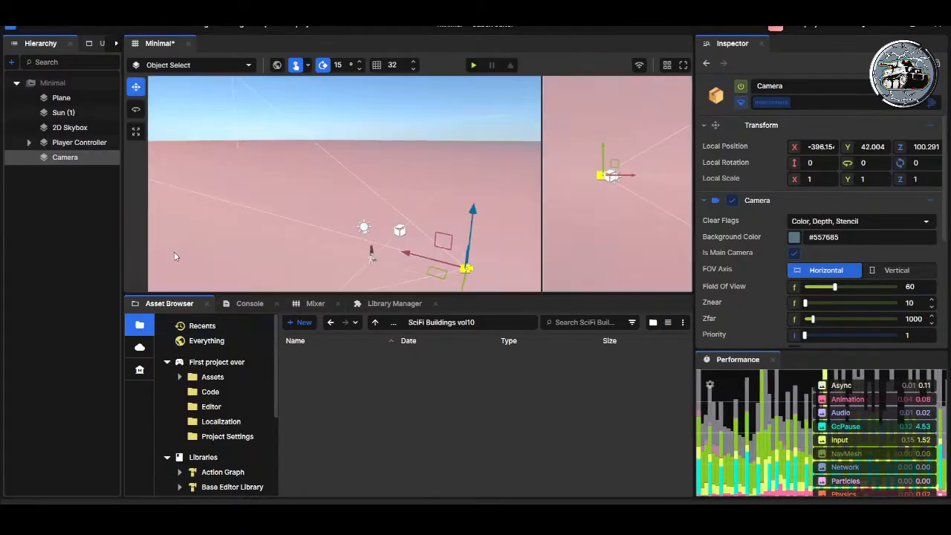
Step: Examine the component settings of the Player Controller and its Body child
left_click(74, 143)
left_click_drag(73, 156, 70, 86)
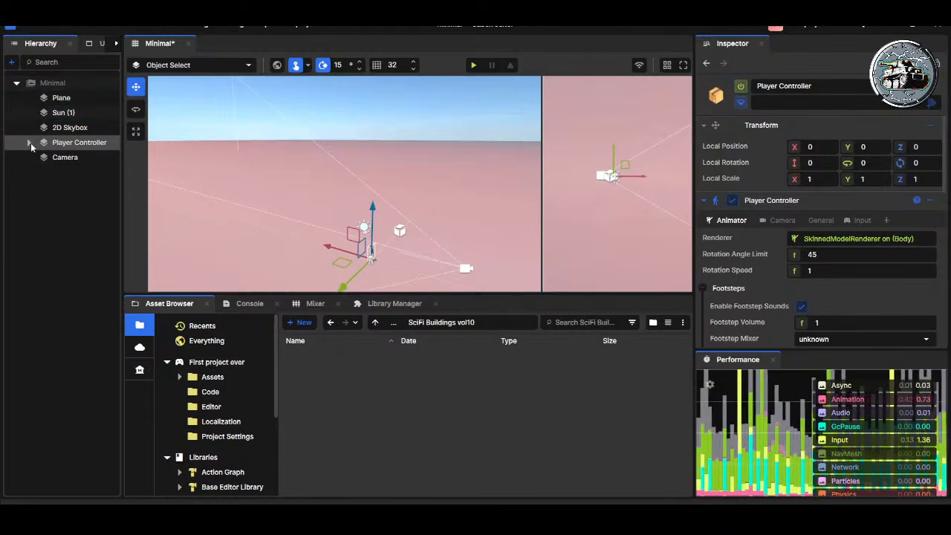
left_click(28, 143)
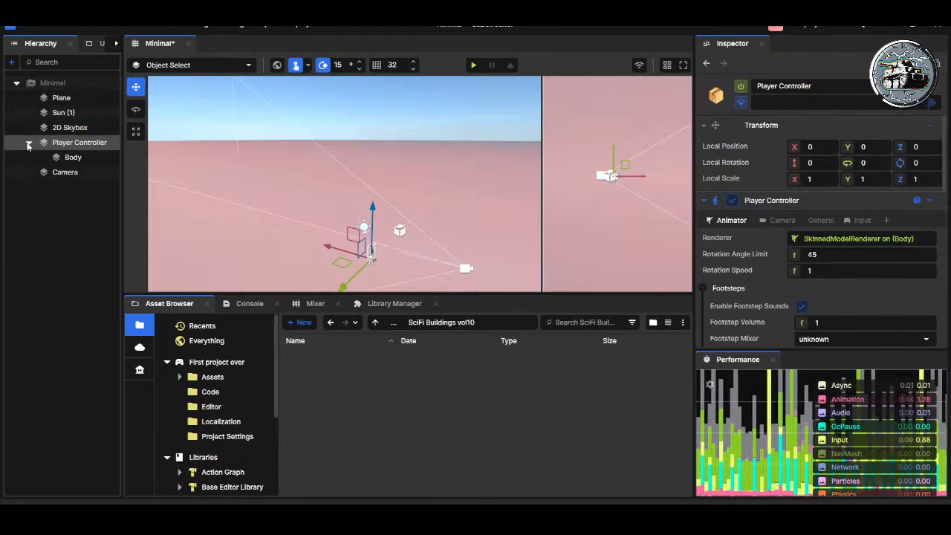
left_click(72, 157)
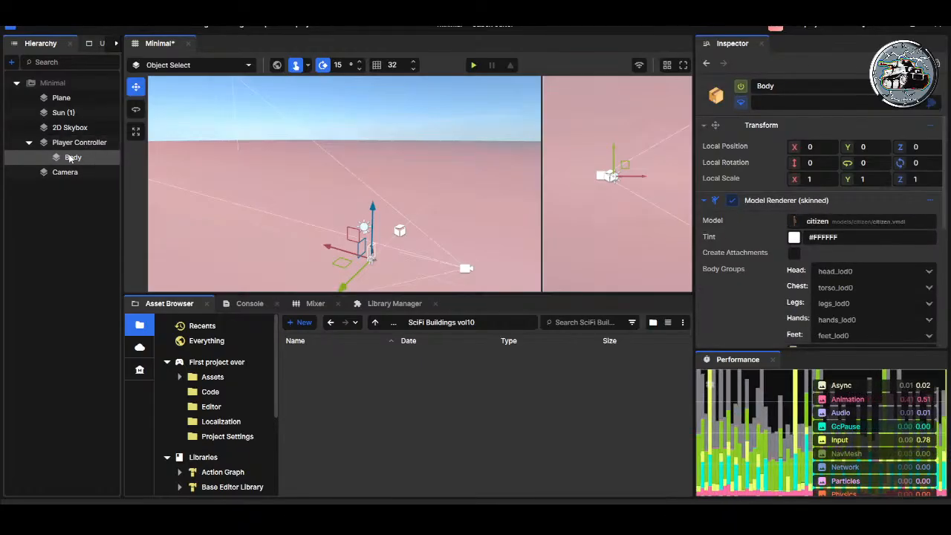
left_click(77, 143)
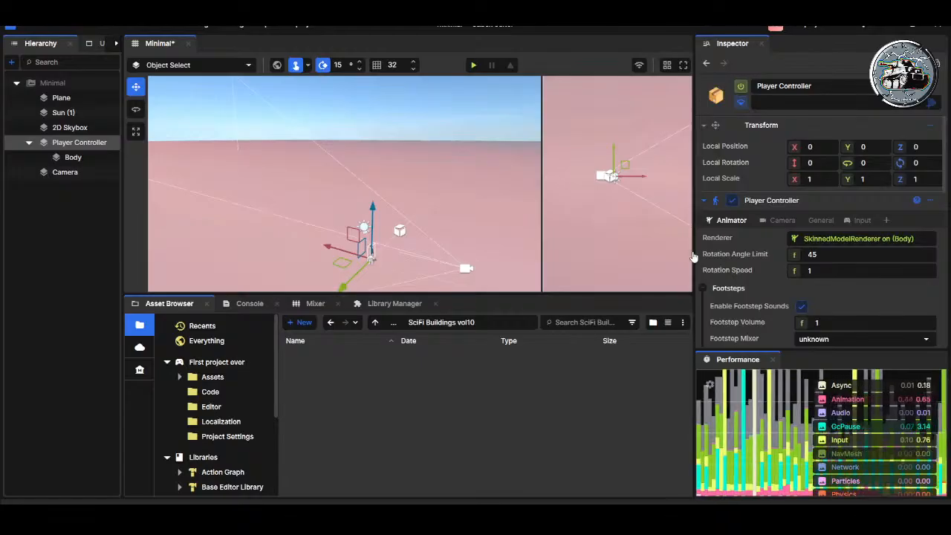
Step: Enlarge the scene viewports by narrowing the inspector and shortening the asset browser
left_click_drag(694, 254, 747, 250)
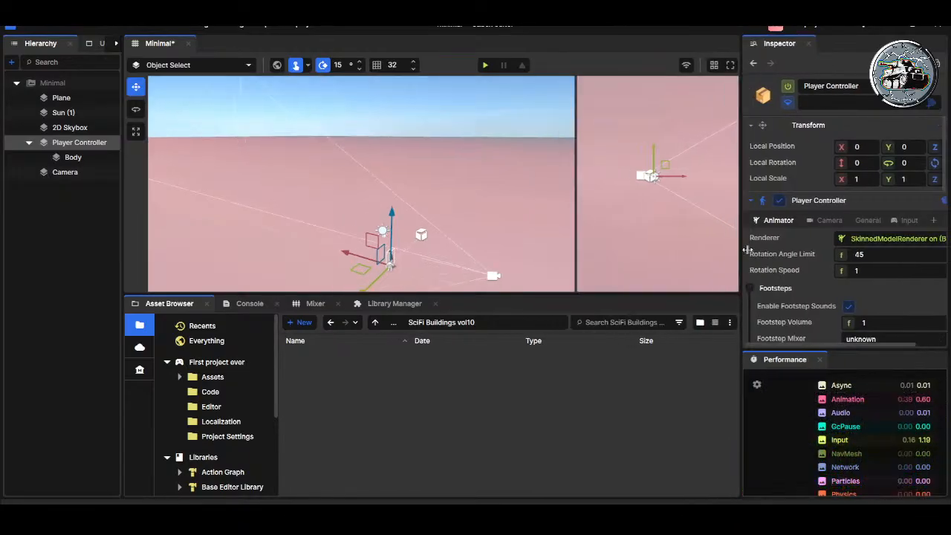
left_click_drag(552, 296, 542, 382)
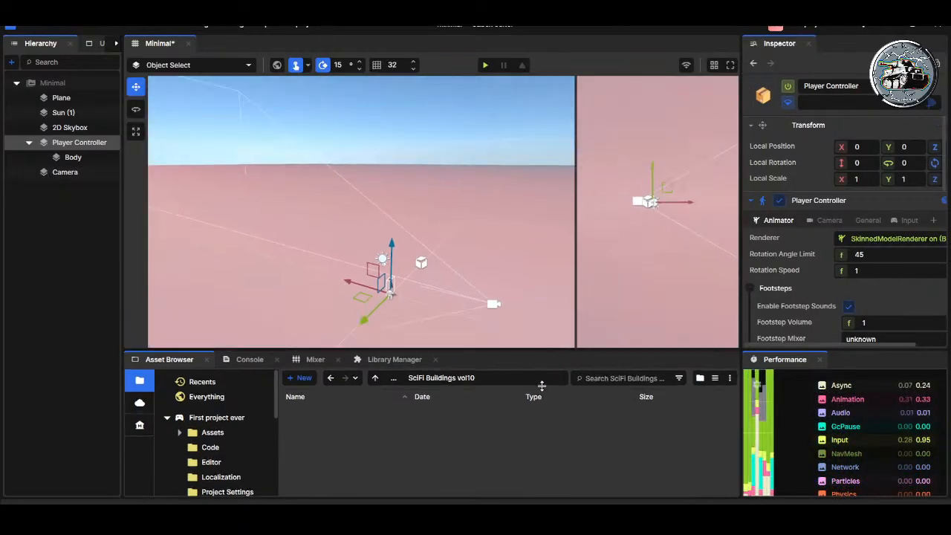
right_click_drag(440, 249, 520, 245)
Step: Shift the Camera sideways to about Y 4.6 so it lines up behind the player
left_click(73, 157)
left_click(64, 171)
right_click_drag(481, 196, 565, 336)
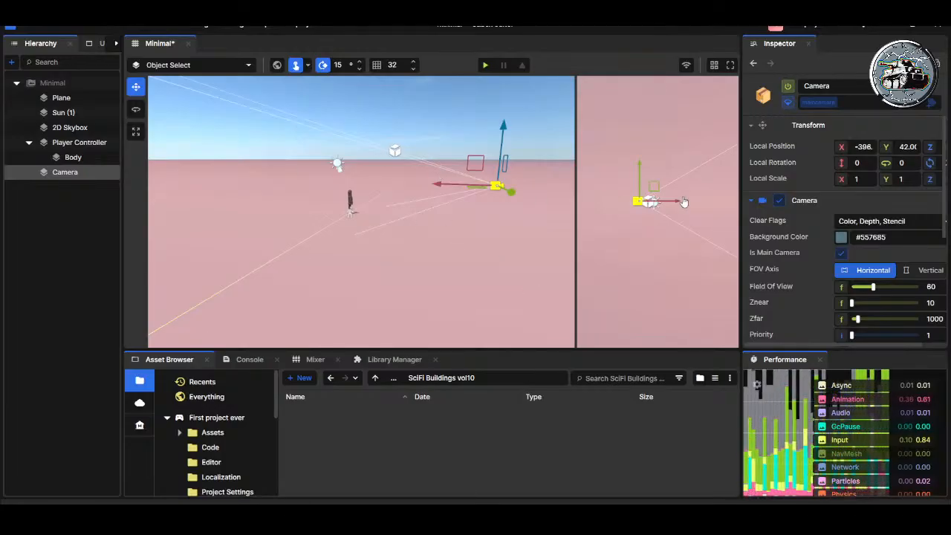
left_click_drag(638, 171, 639, 168)
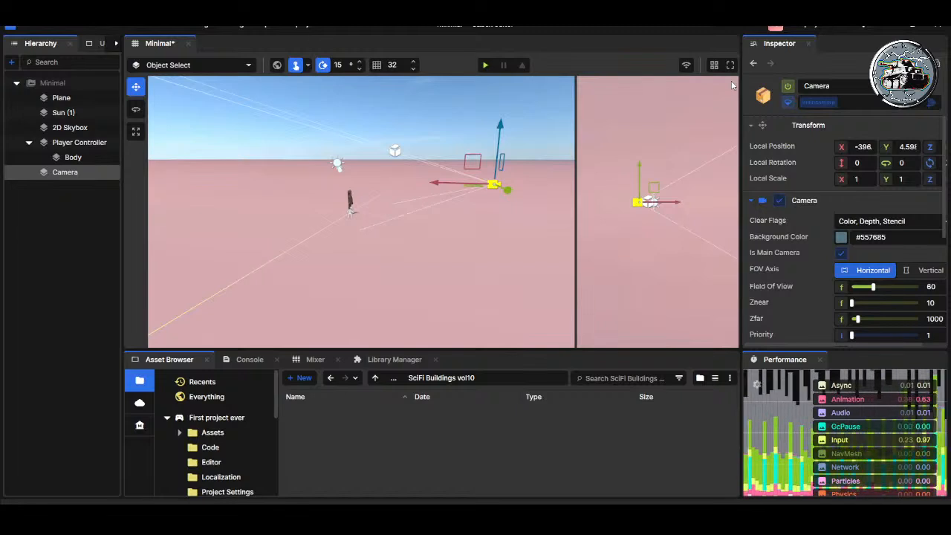
Step: Move the Camera to about X -296 and Z 291, and tilt it 30 degrees down toward the player
scroll(679, 208, "up", 3)
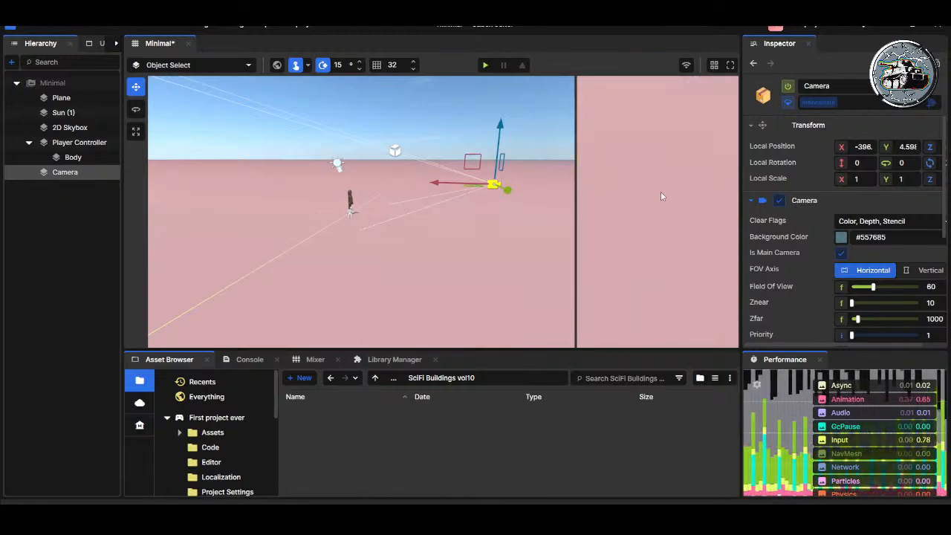
scroll(659, 199, "down", 3)
right_click_drag(656, 223, 575, 368)
right_click_drag(652, 257, 677, 259)
left_click_drag(701, 244, 732, 121)
key("e")
key("w")
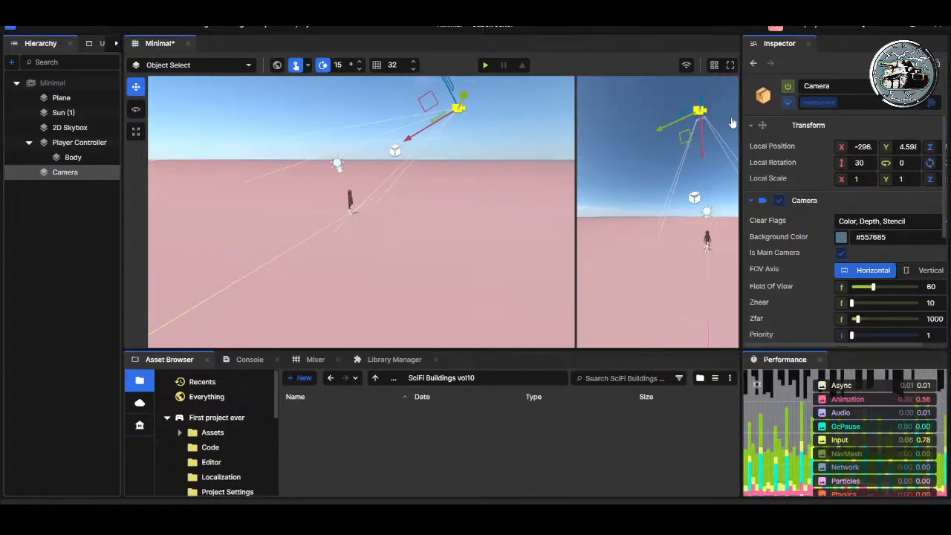
Step: Widen the inspector and adjust the Camera to about X -302.4 and Z 151.7 with an 11.76 degree pitch
right_click_drag(692, 150, 669, 156)
key("e")
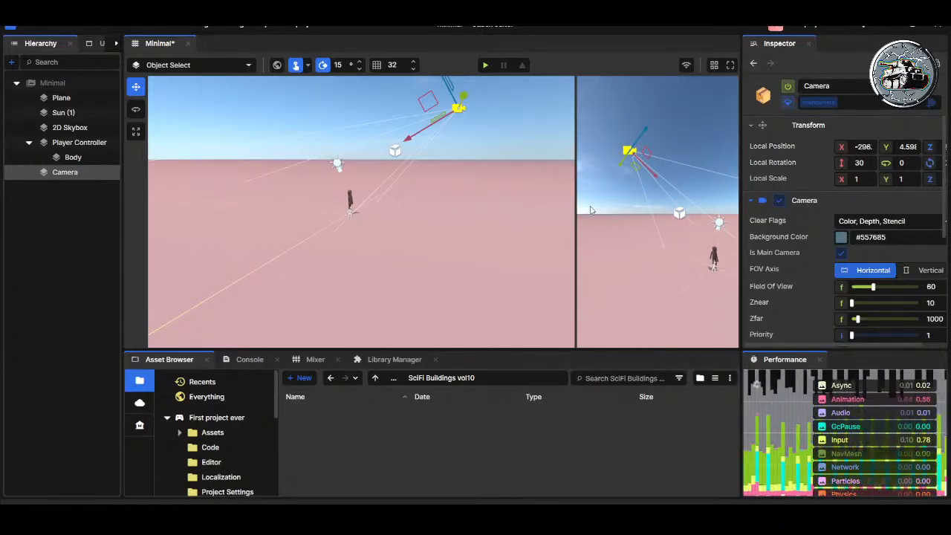
left_click_drag(741, 234, 706, 231)
right_click_drag(650, 248, 669, 244)
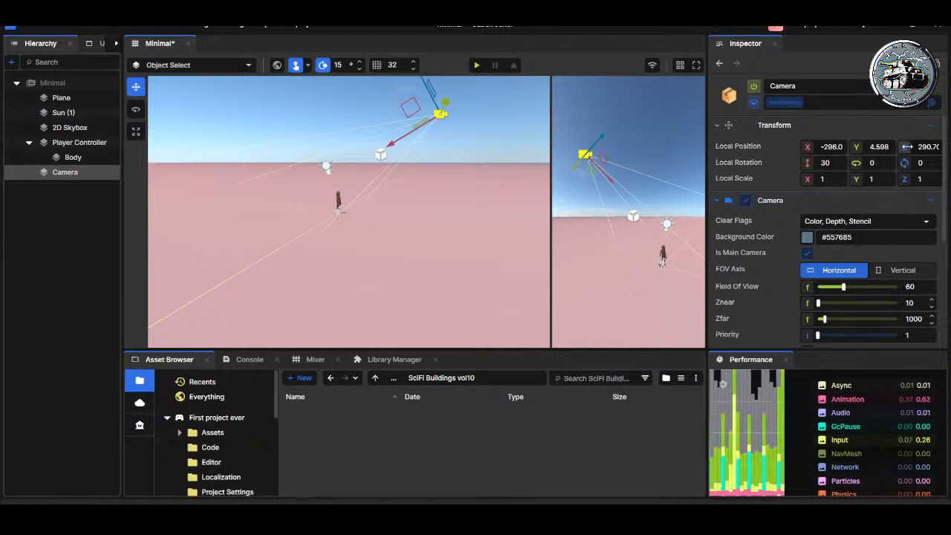
left_click_drag(905, 146, 935, 147)
left_click_drag(808, 163, 805, 163)
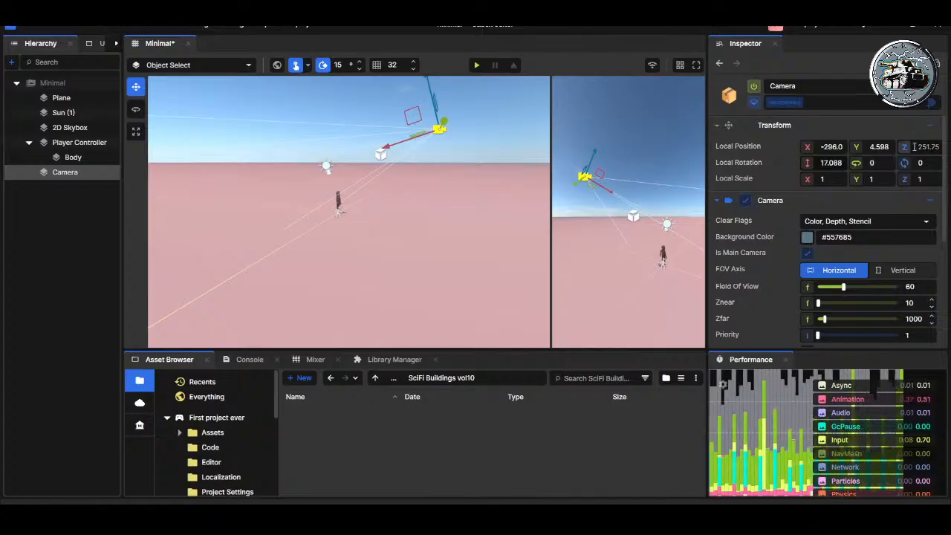
left_click_drag(905, 146, 897, 146)
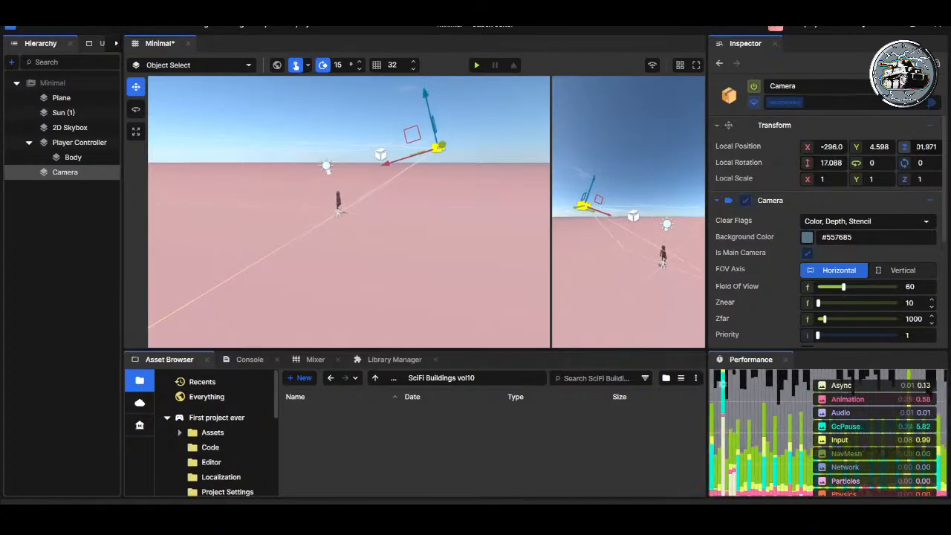
left_click_drag(808, 146, 810, 162)
left_click_drag(905, 147, 904, 146)
Step: Nest the Camera under the Player Controller and collapse its Camera component settings
left_click_drag(64, 172, 73, 144)
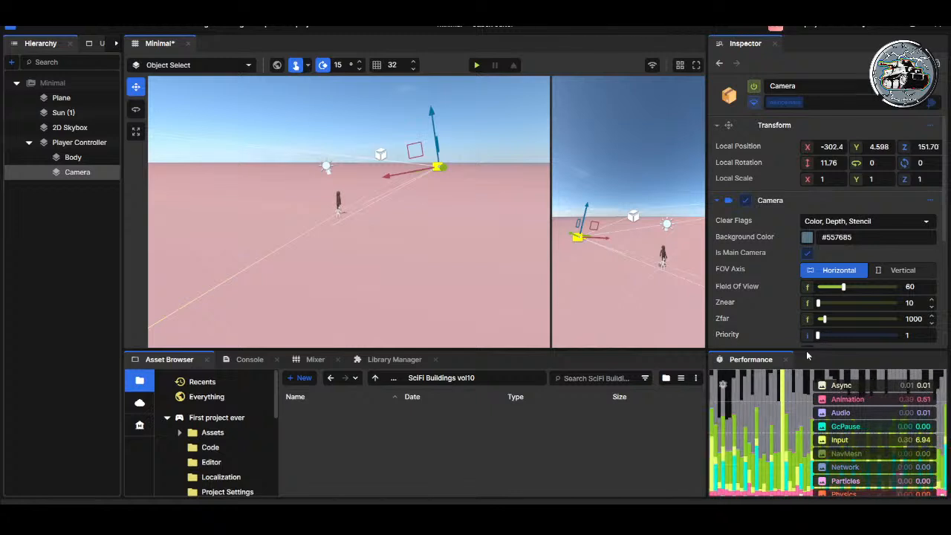
left_click(725, 201)
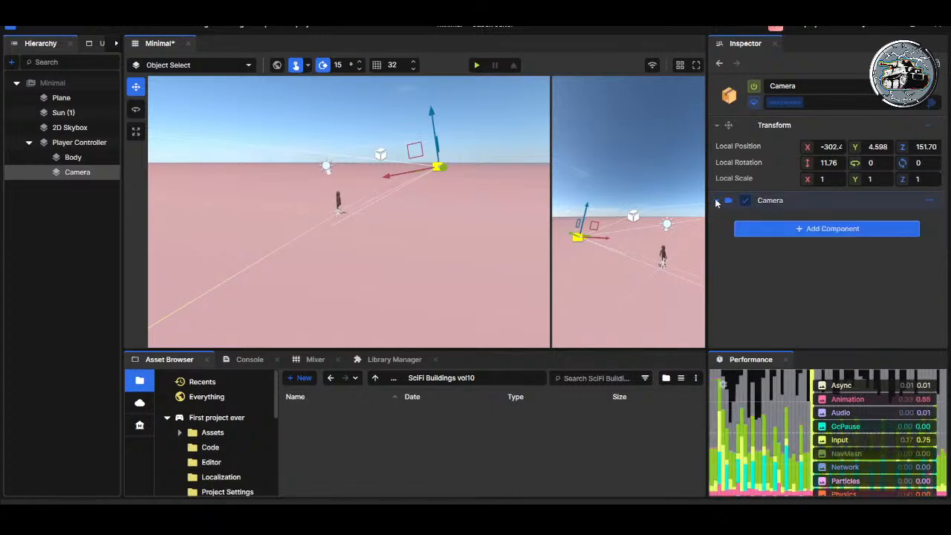
Step: Collapse the Player Controller, Walk, Swim, Ladder and Dresser component settings on the Player Controller object
left_click(80, 143)
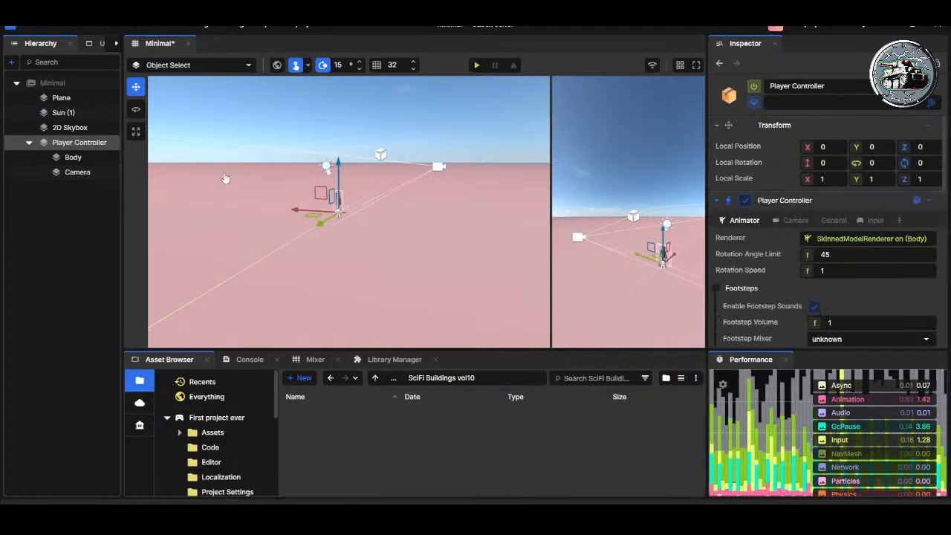
left_click(718, 201)
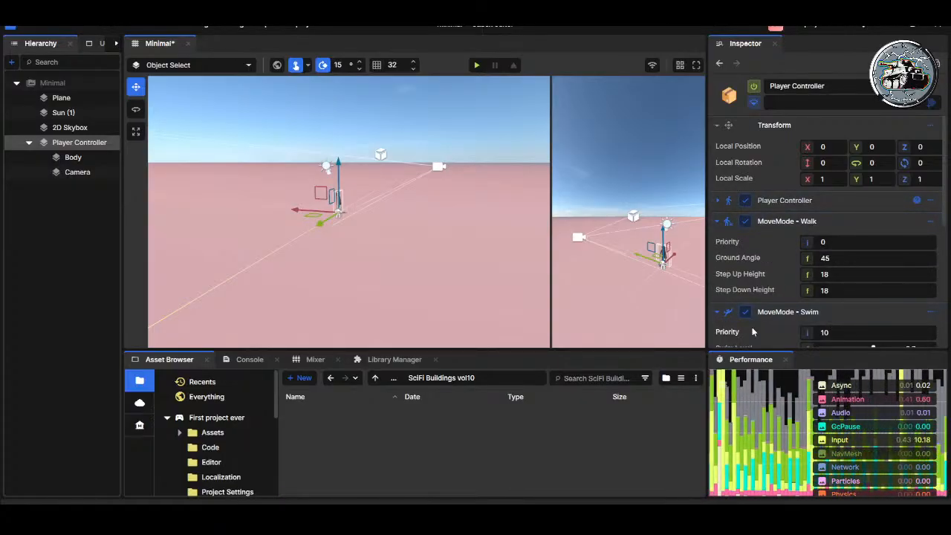
left_click(722, 222)
left_click(720, 242)
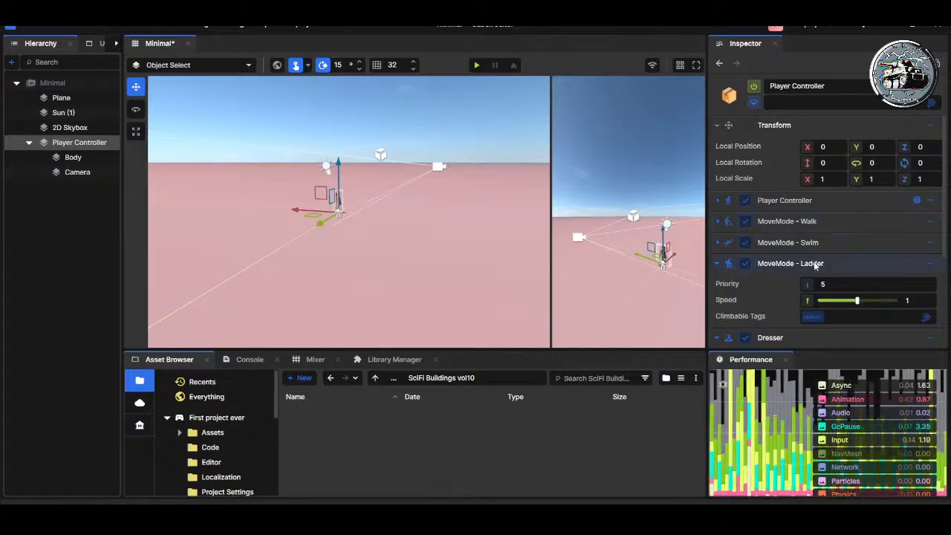
left_click(720, 264)
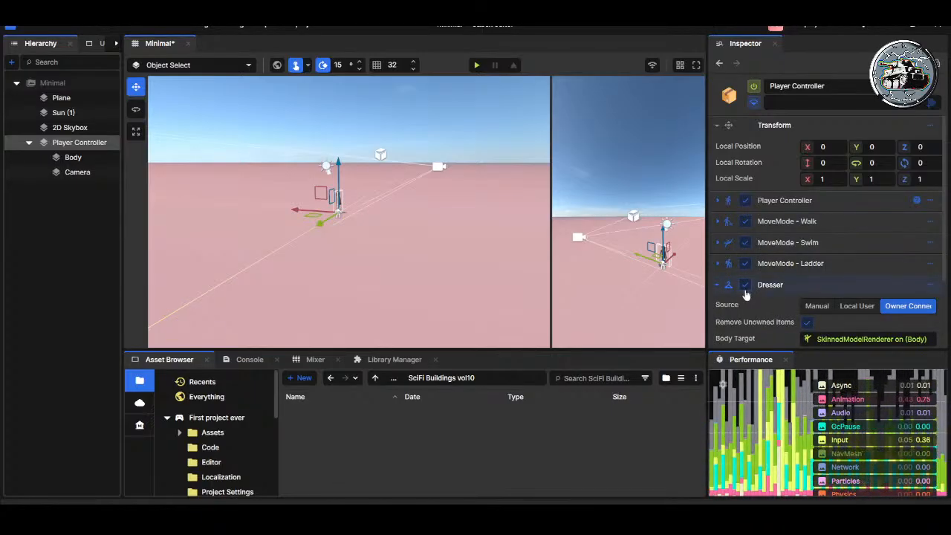
scroll(814, 276, "down", 2)
left_click(720, 211)
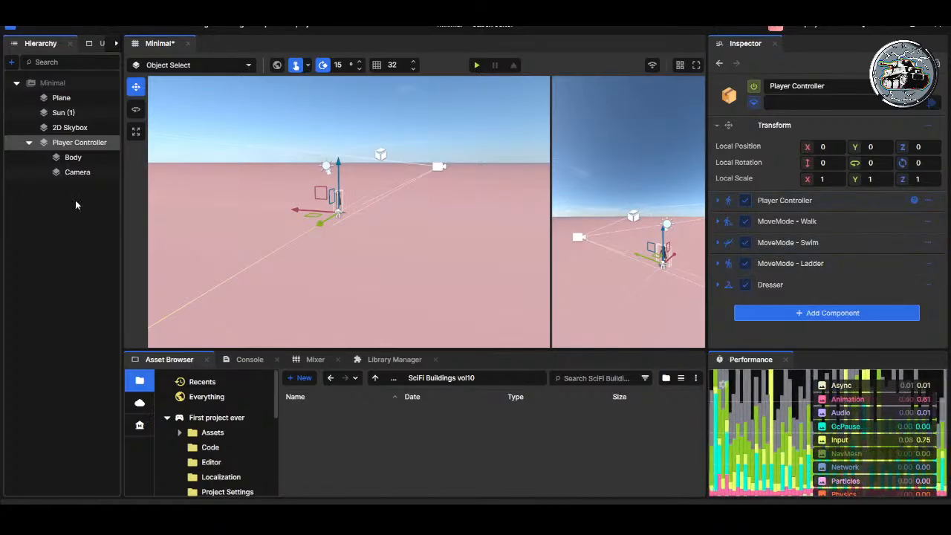
Step: Examine the Body's skinned Model Renderer settings, including body groups, advanced rendering, animation and lighting
left_click(72, 157)
left_click(717, 200)
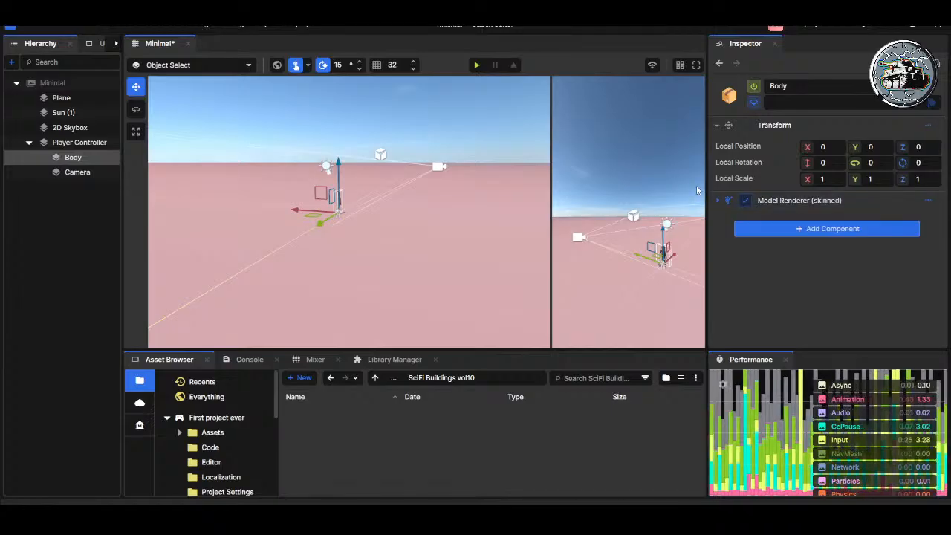
left_click(717, 201)
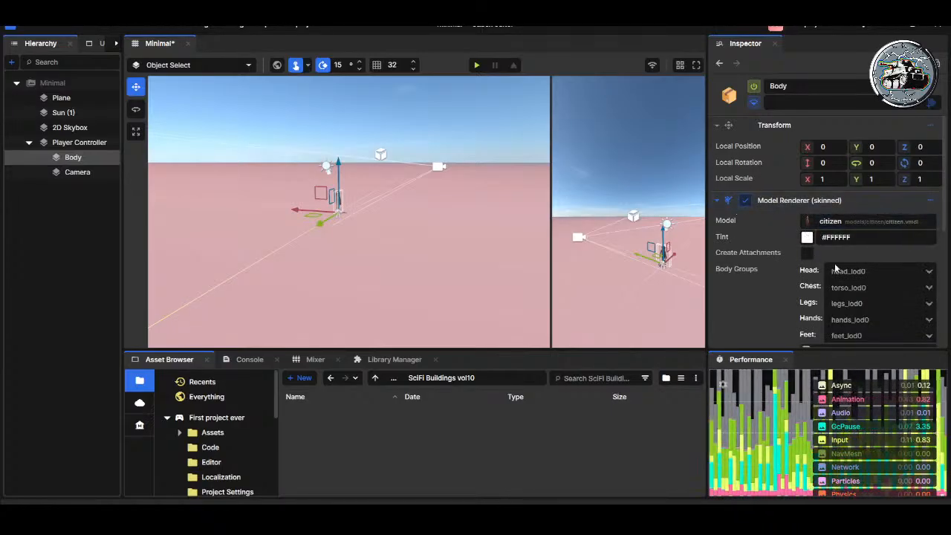
scroll(800, 272, "down", 2)
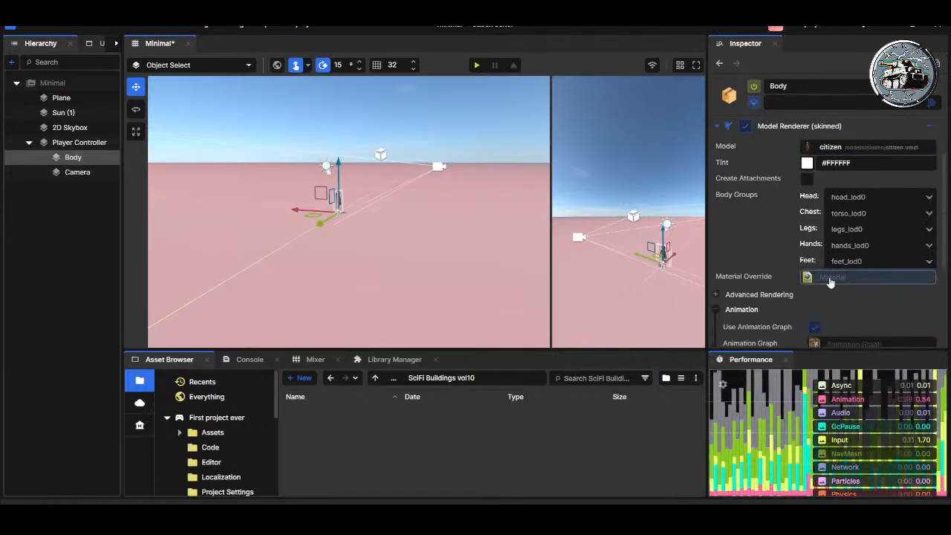
scroll(833, 283, "down", 1)
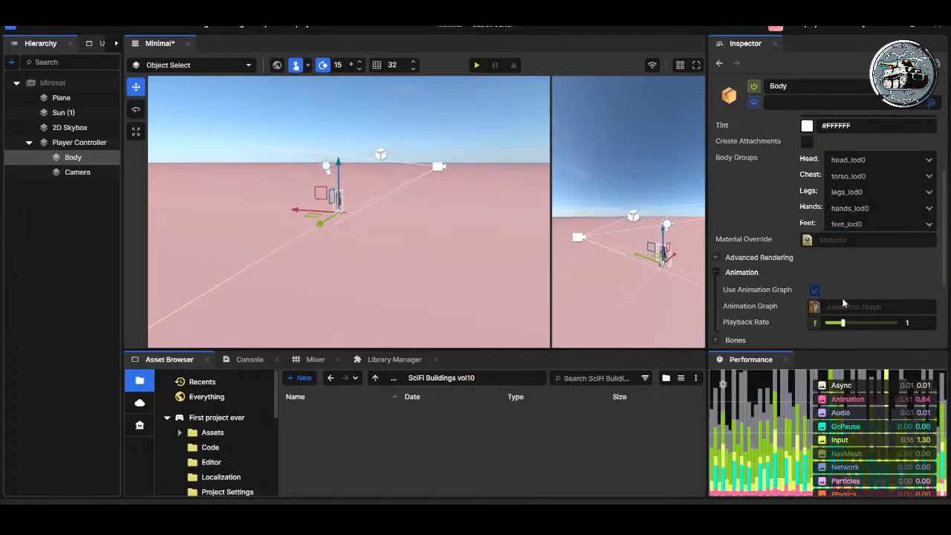
scroll(836, 309, "down", 2)
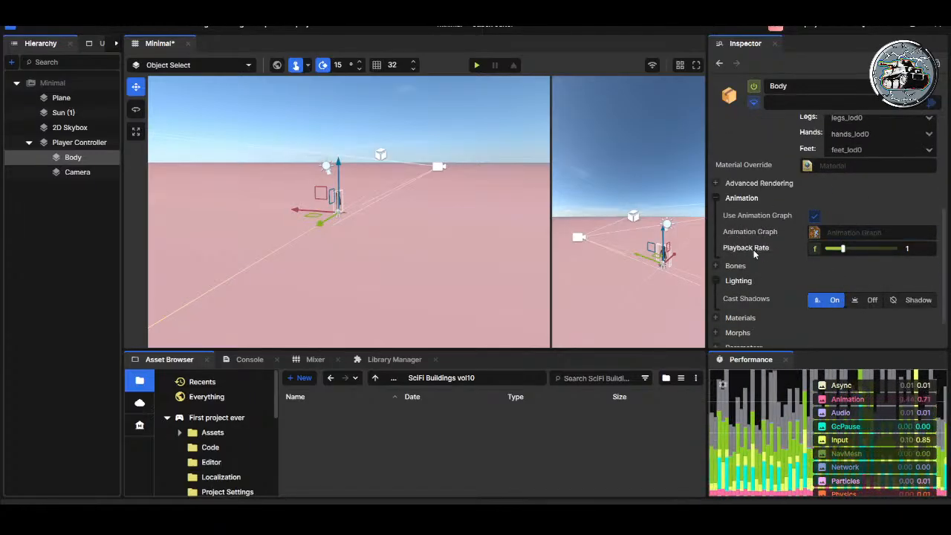
left_click(719, 187)
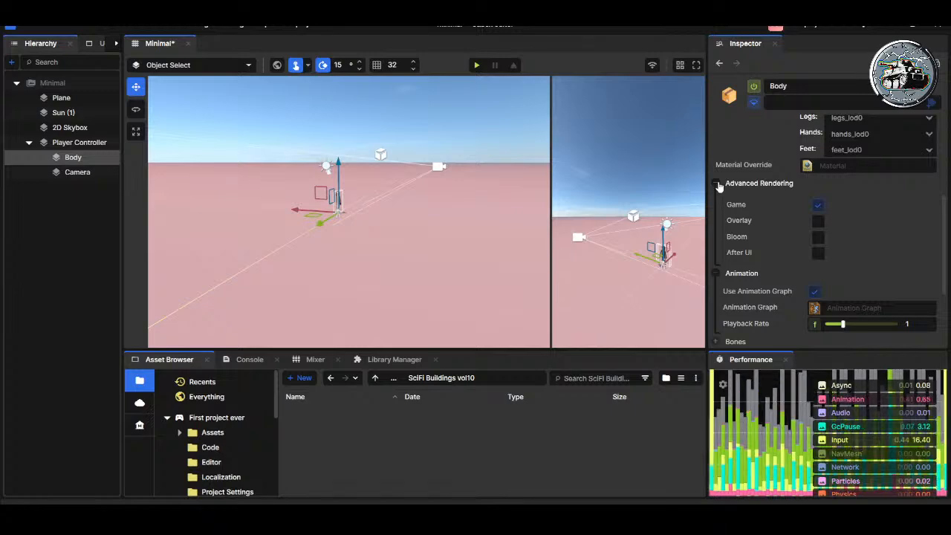
left_click(718, 187)
left_click(718, 185)
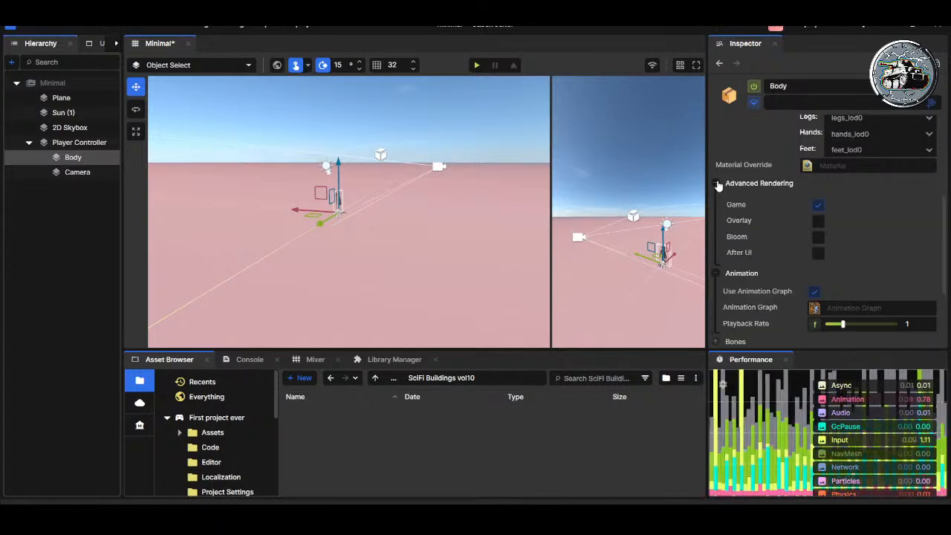
left_click(718, 186)
scroll(718, 287, "down", 1)
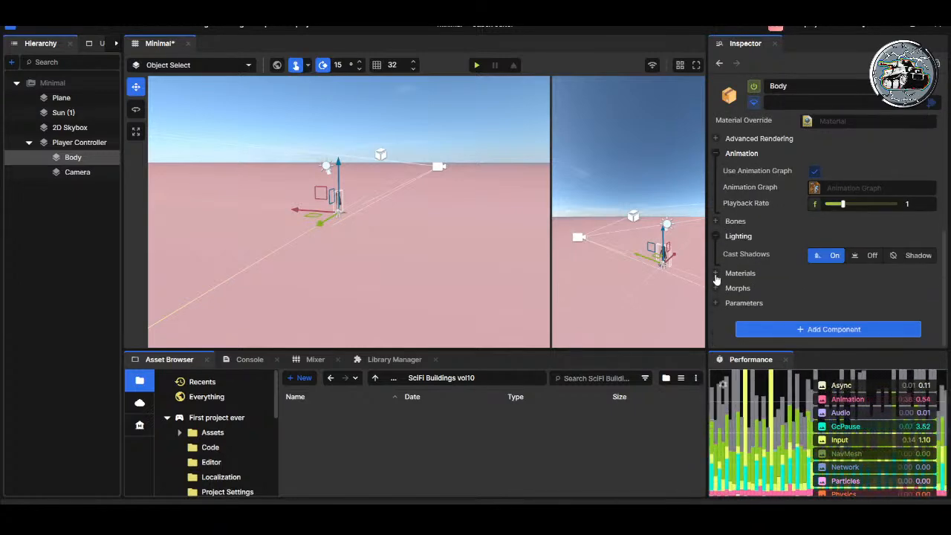
Step: Run the scene with the Player Controller selected, check the camera and player from the secondary view, and stop the run
left_click(81, 142)
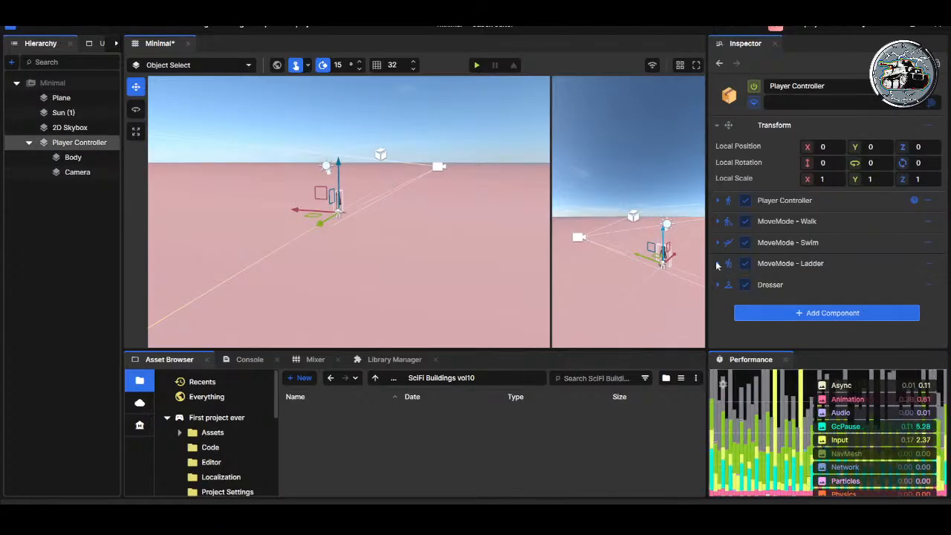
left_click(476, 65)
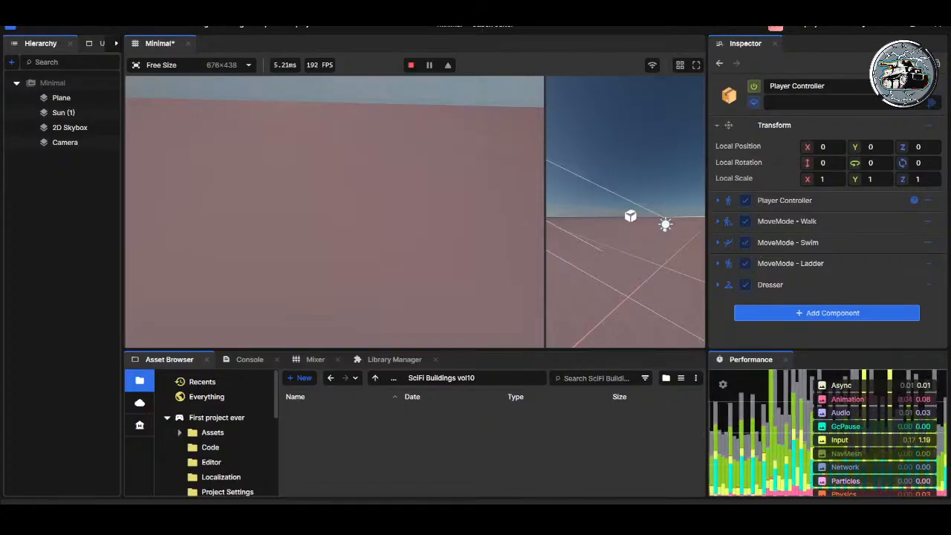
scroll(627, 224, "down", 6)
right_click_drag(642, 231, 593, 314)
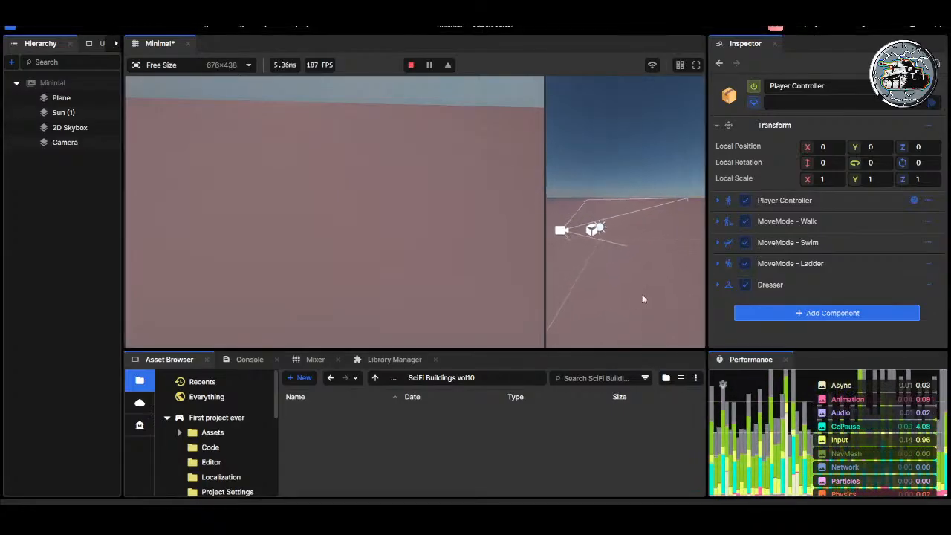
left_click(411, 66)
Step: Save the Minimal scene and play-test the character's movement and jumping, leaving the game when done
left_click(28, 142)
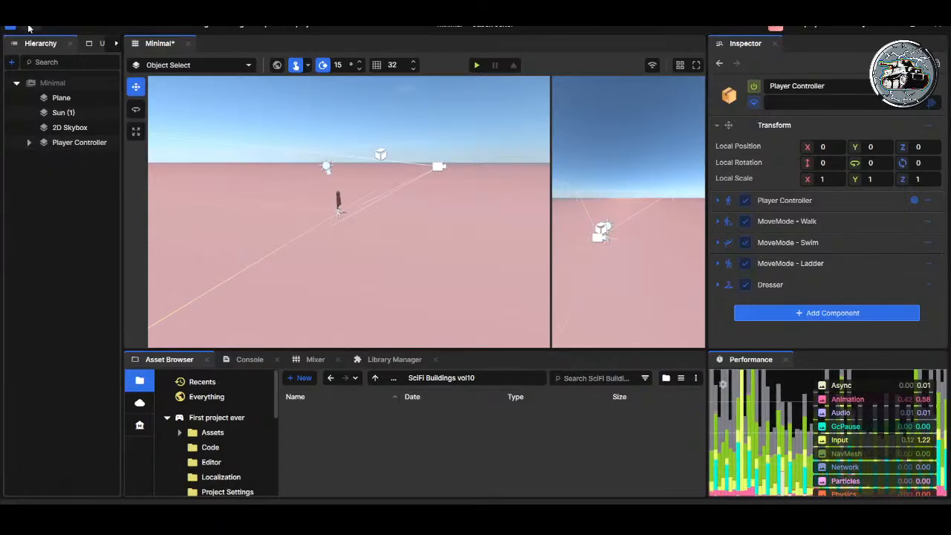
key("ctrl+s")
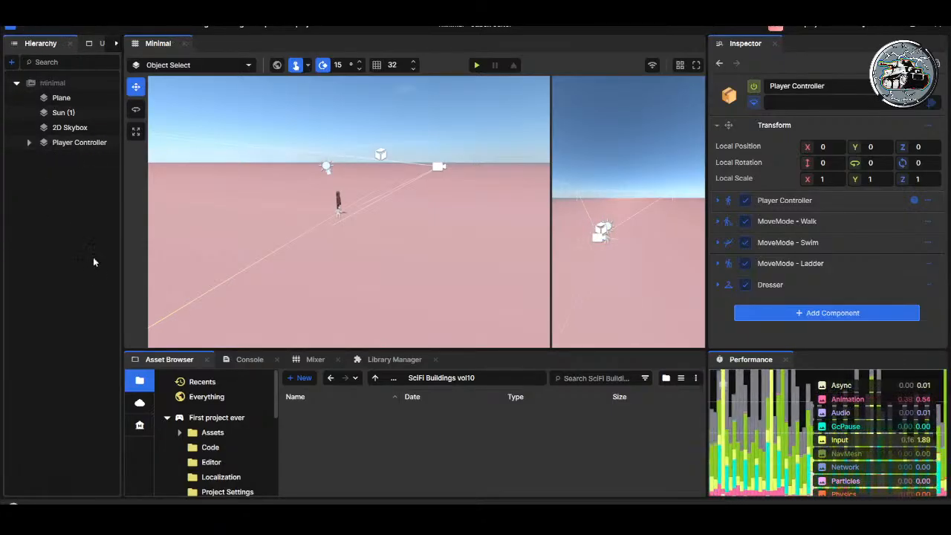
left_click(476, 64)
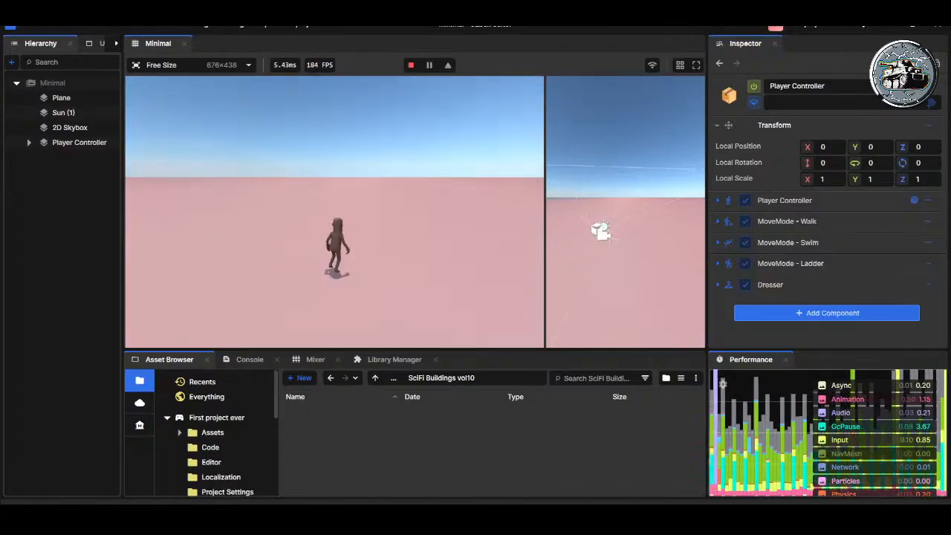
key("space")
key("space")
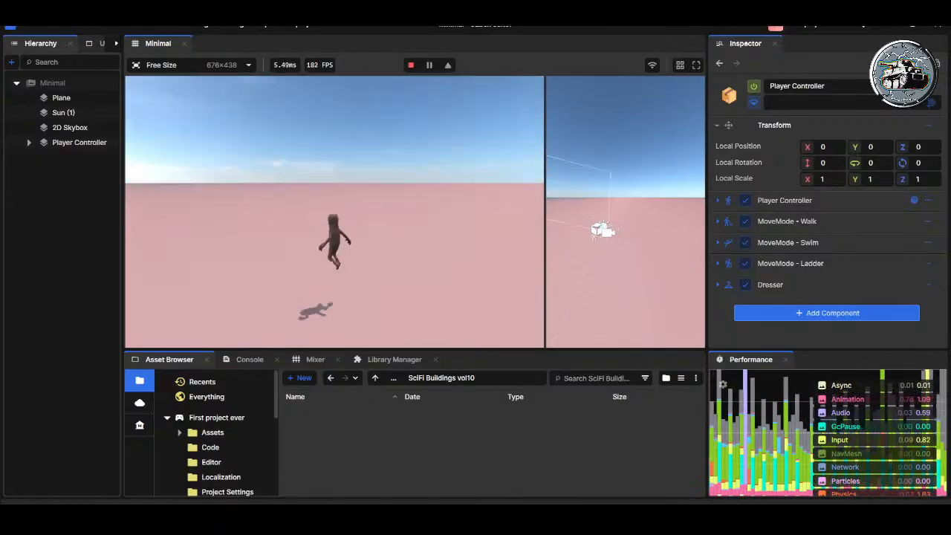
key("Escape")
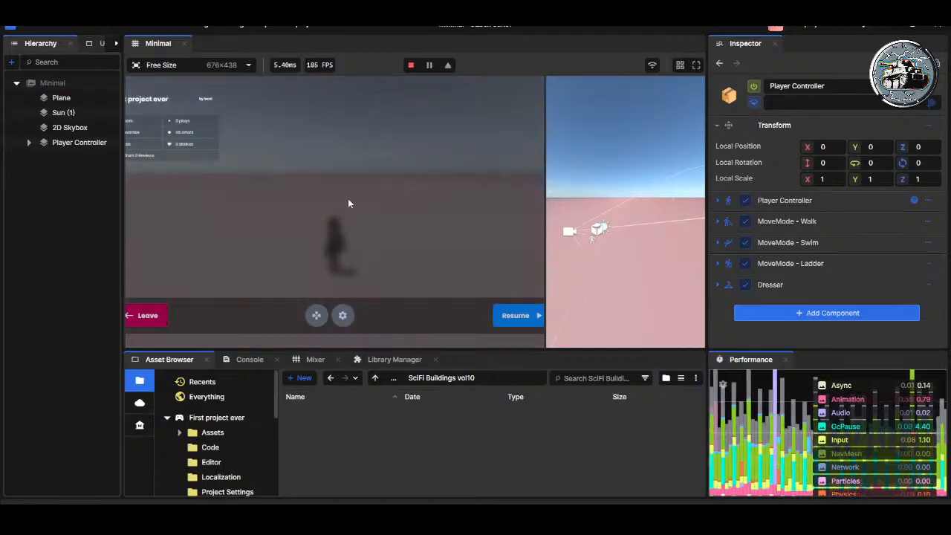
left_click(149, 315)
Step: Preview the Generic_Knight_Character.fbx model from the Assets folder and enlarge the asset browser
left_click(223, 433)
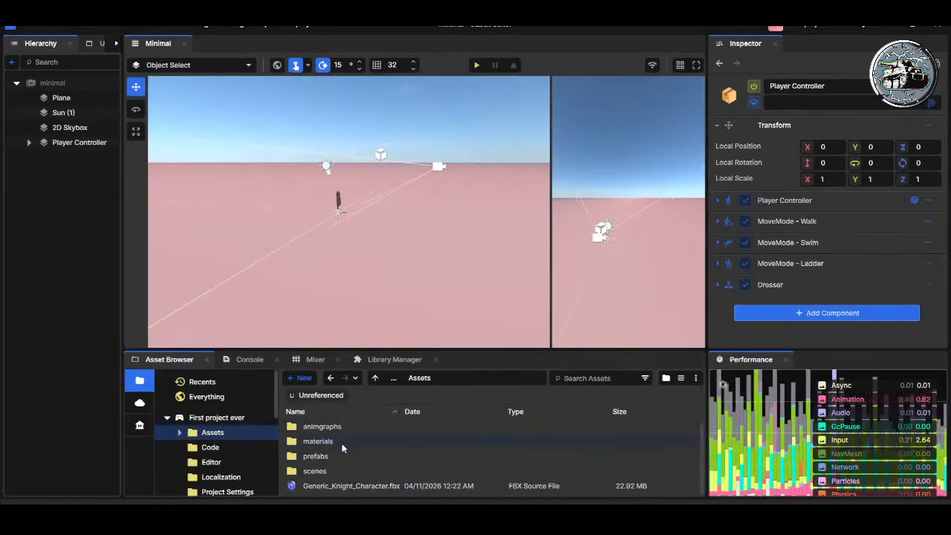
left_click(348, 486)
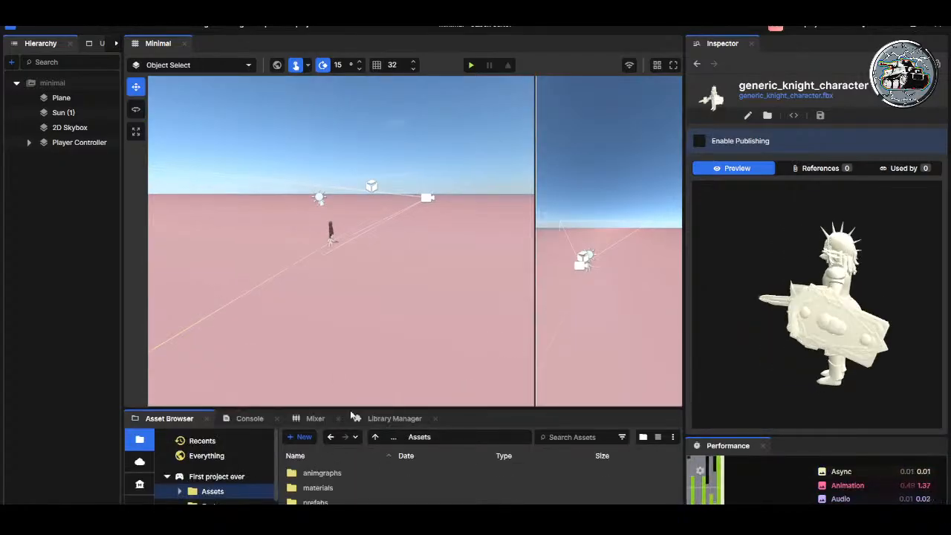
left_click_drag(368, 409, 370, 308)
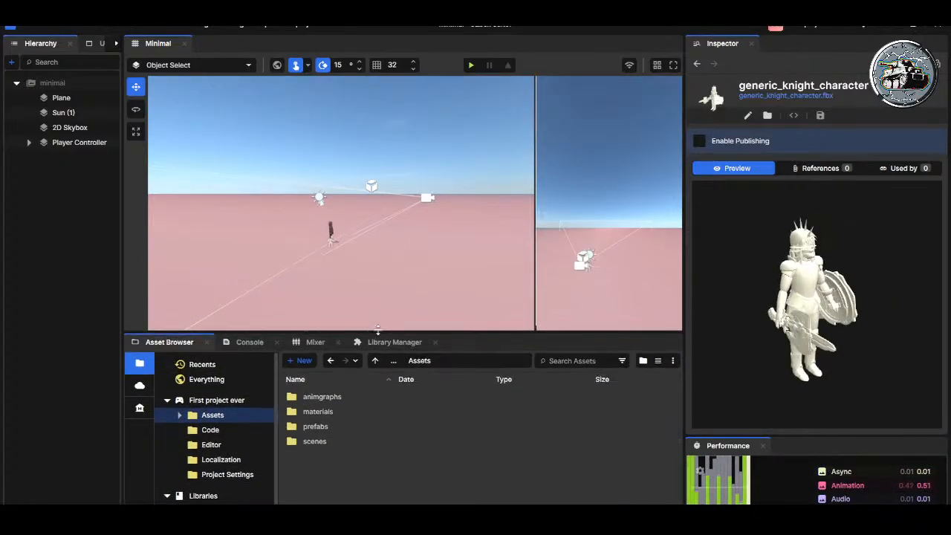
Step: Open the SciFi Buildings vol10 folder inside the prefabs folder
double_click(304, 430)
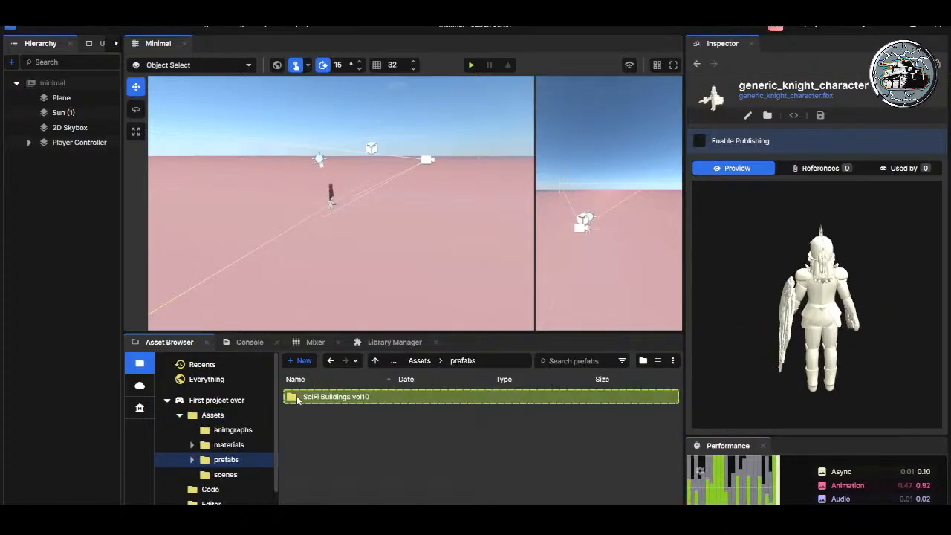
double_click(303, 397)
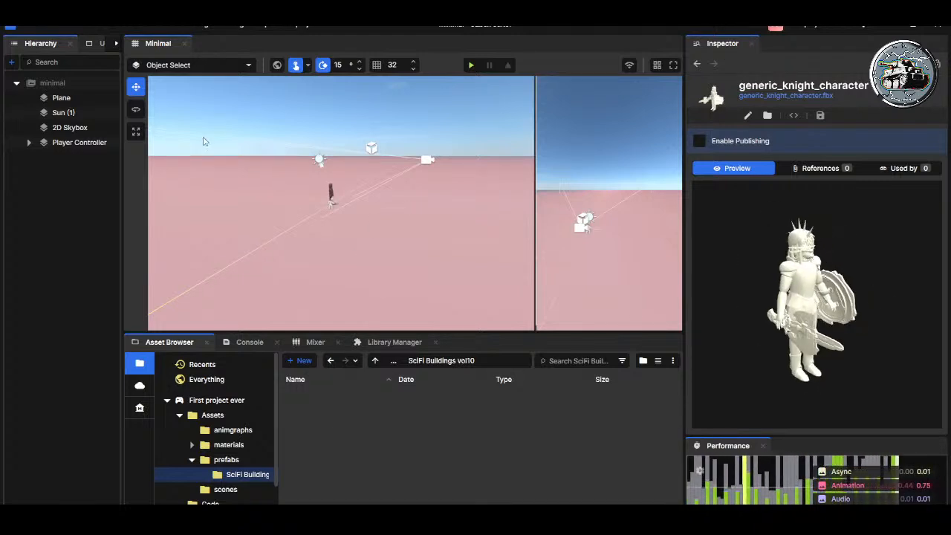
Step: Select the Player Controller and bring the main viewport in closer to the character
left_click(71, 143)
key("w")
right_click_drag(362, 212, 504, 238)
key("s")
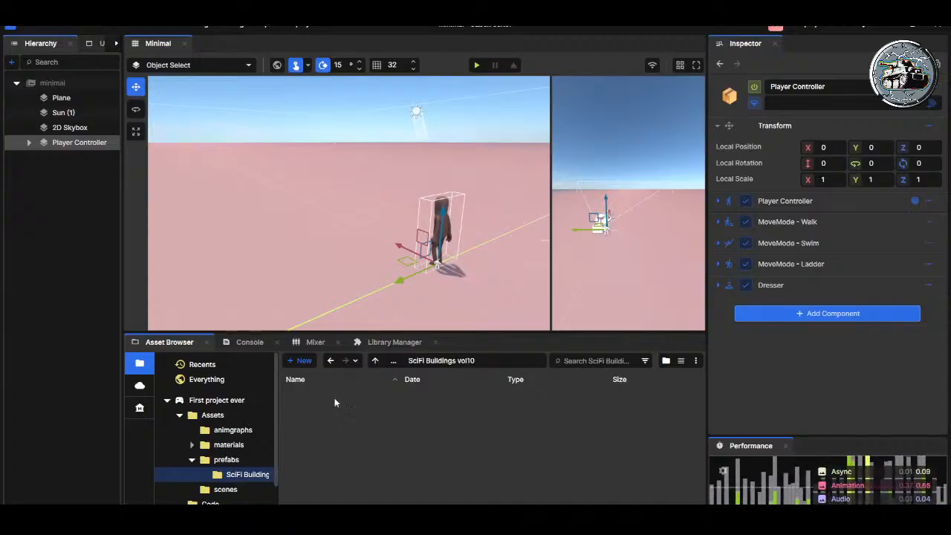
Step: Collapse the prefabs and Assets folder trees, and reopen SciFi Buildings vol10 by way of the Assets and prefabs folders
scroll(241, 446, "down", 2)
left_click(192, 416)
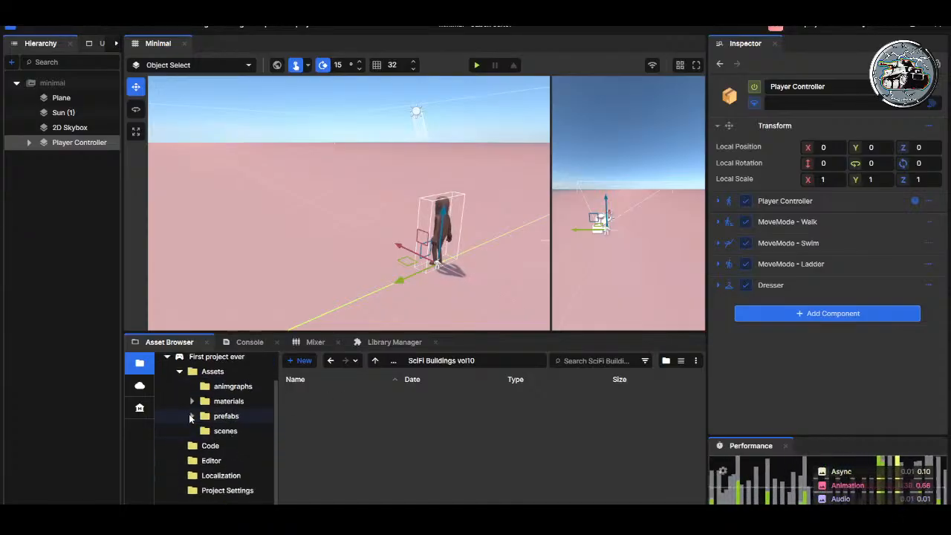
left_click(180, 372)
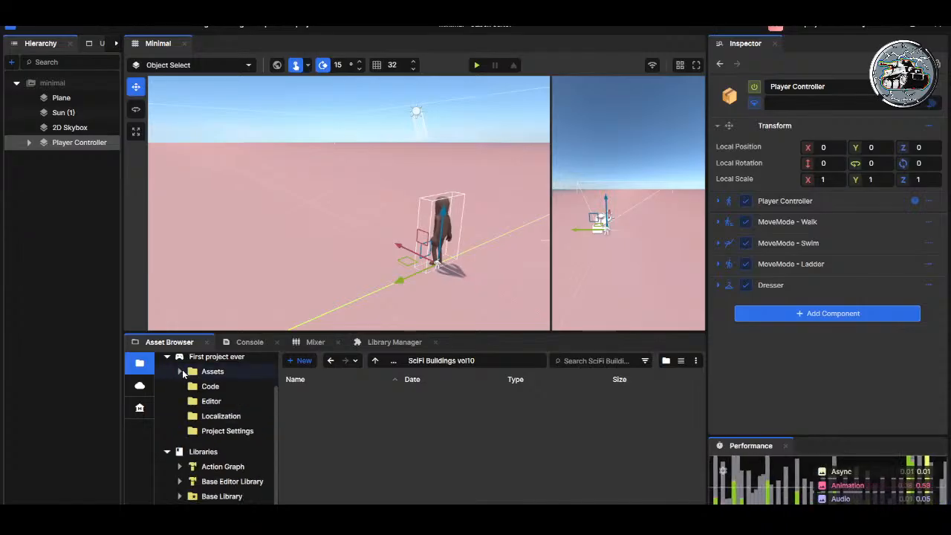
left_click(212, 371)
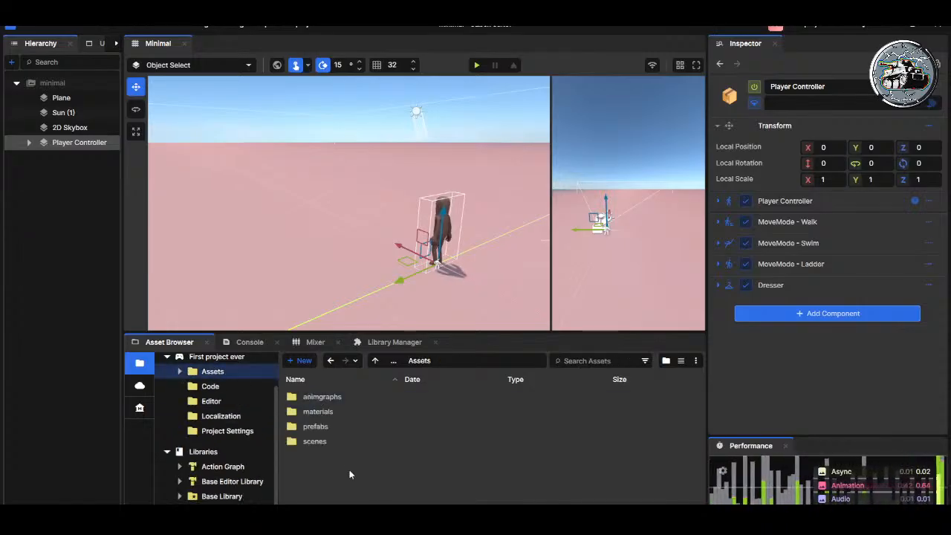
double_click(313, 427)
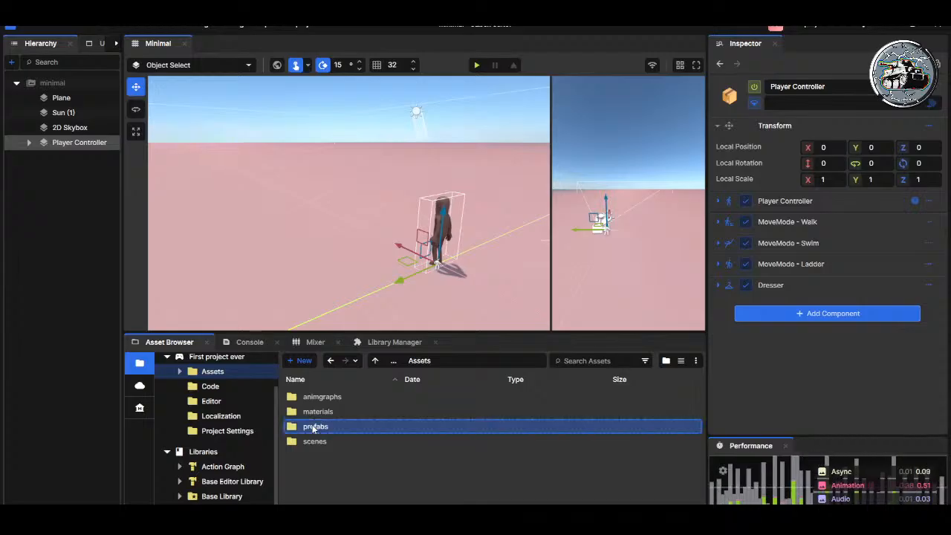
double_click(319, 396)
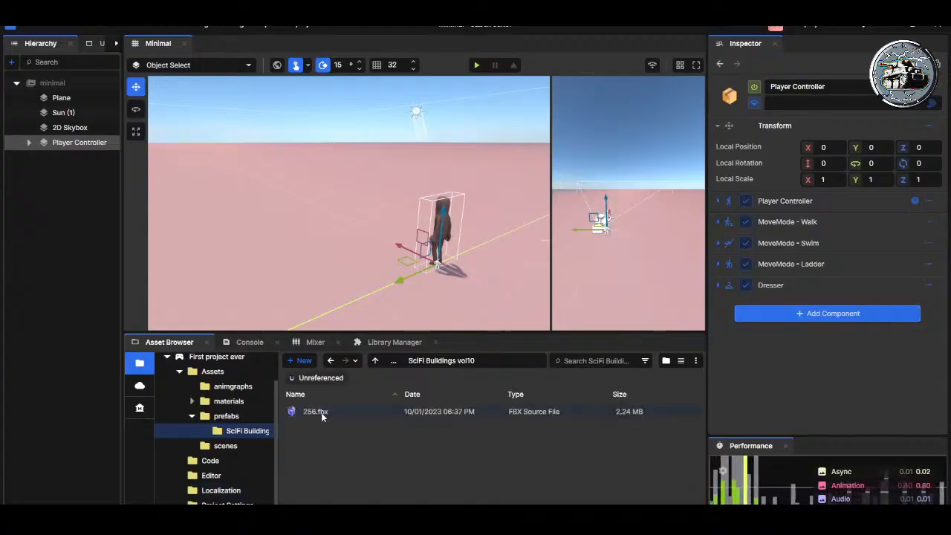
Step: Preview the building models 256.fbx through 259.fbx in the SciFi Buildings vol10 folder
left_click(321, 413)
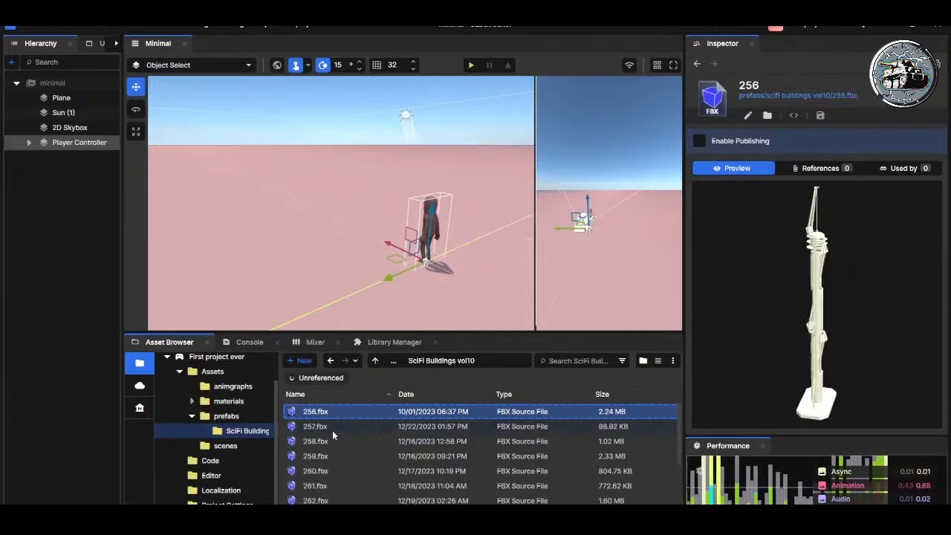
left_click(323, 427)
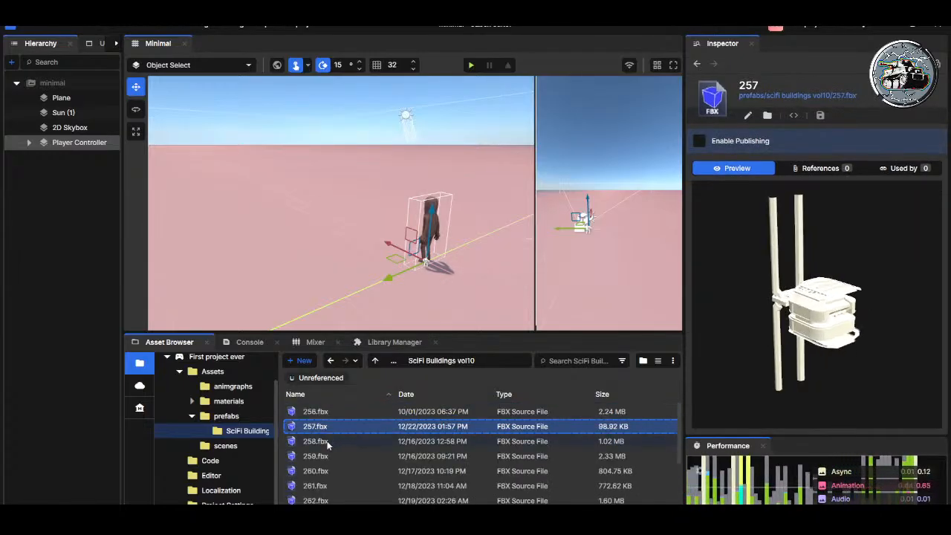
left_click(327, 443)
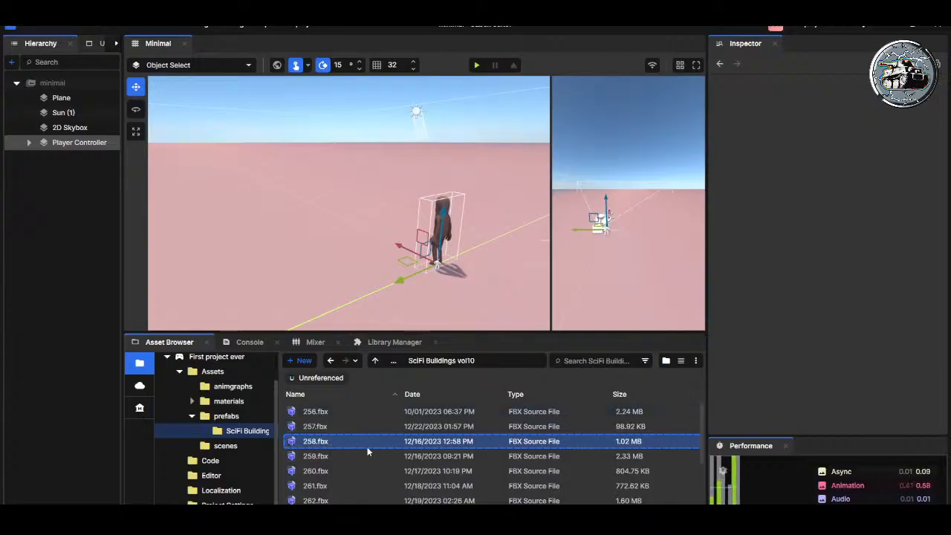
left_click(327, 457)
left_click(322, 441)
left_click(319, 426)
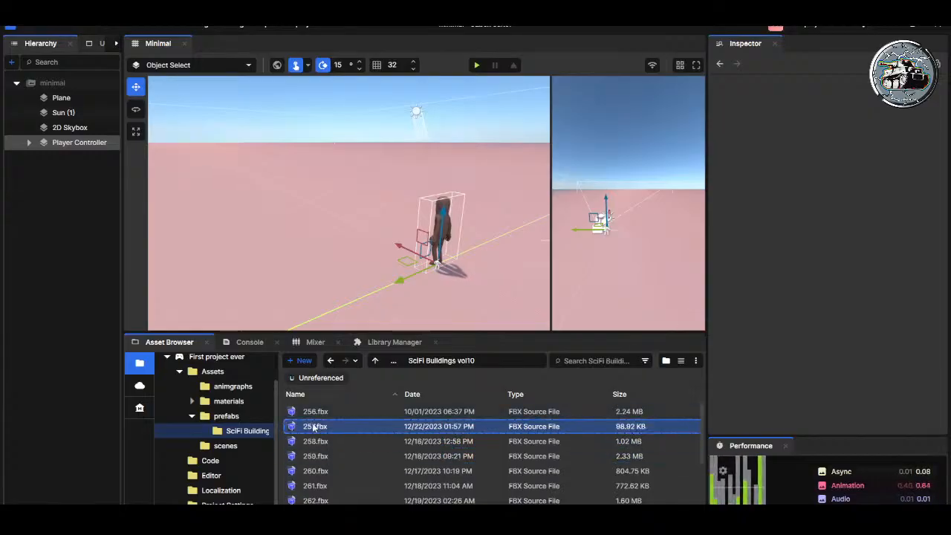
left_click(311, 413)
left_click(313, 426)
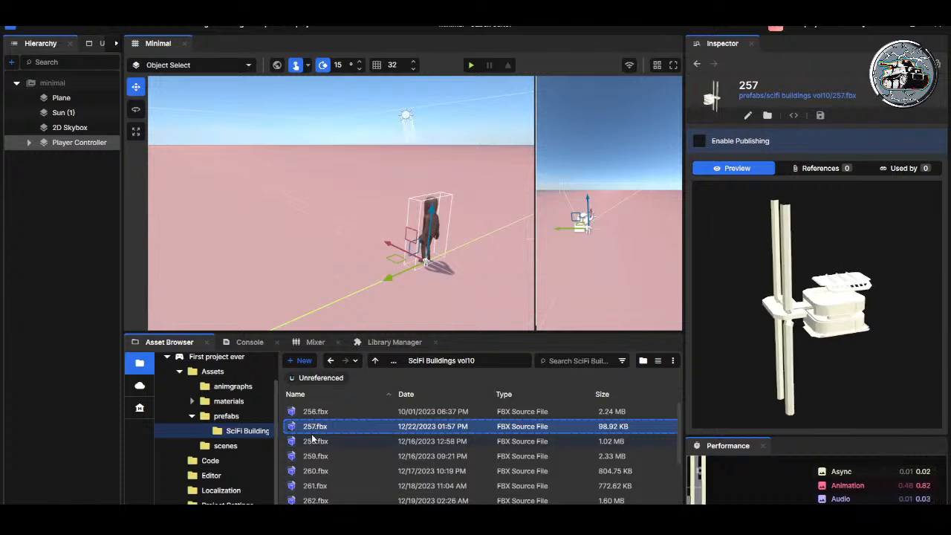
left_click(314, 442)
left_click(318, 459)
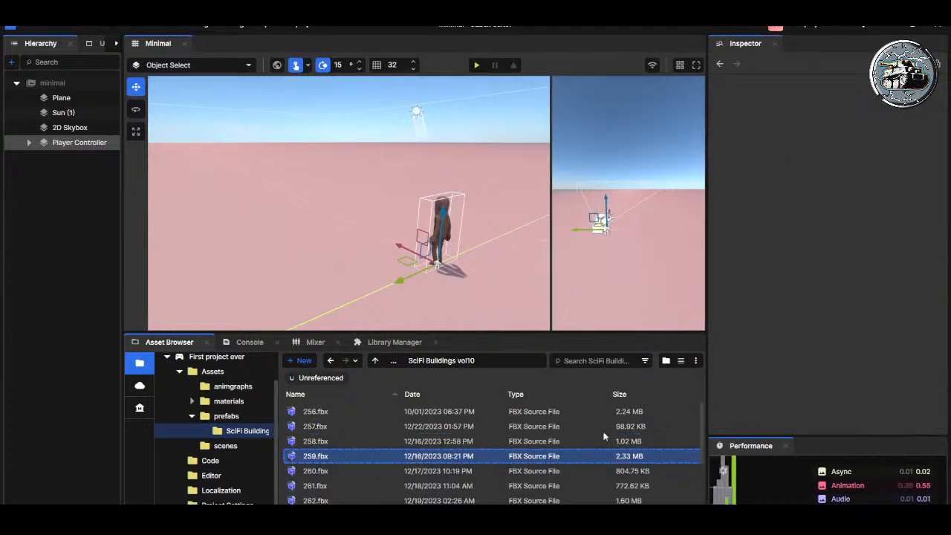
Step: Preview the models 266.fbx through 269.fbx further down the SciFi Buildings vol10 folder
scroll(444, 472, "down", 3)
left_click(305, 445)
left_click(317, 459)
left_click(319, 474)
left_click(318, 488)
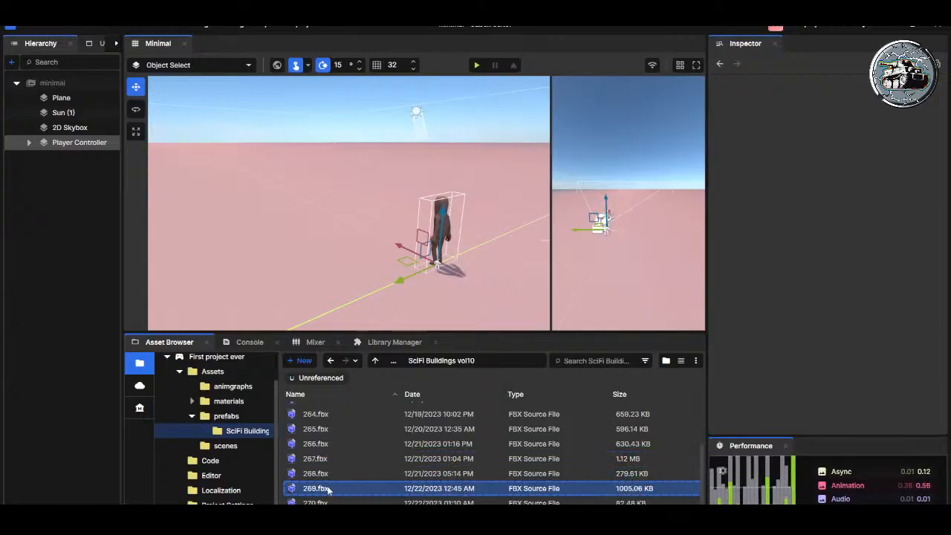
scroll(308, 436, "up", 3)
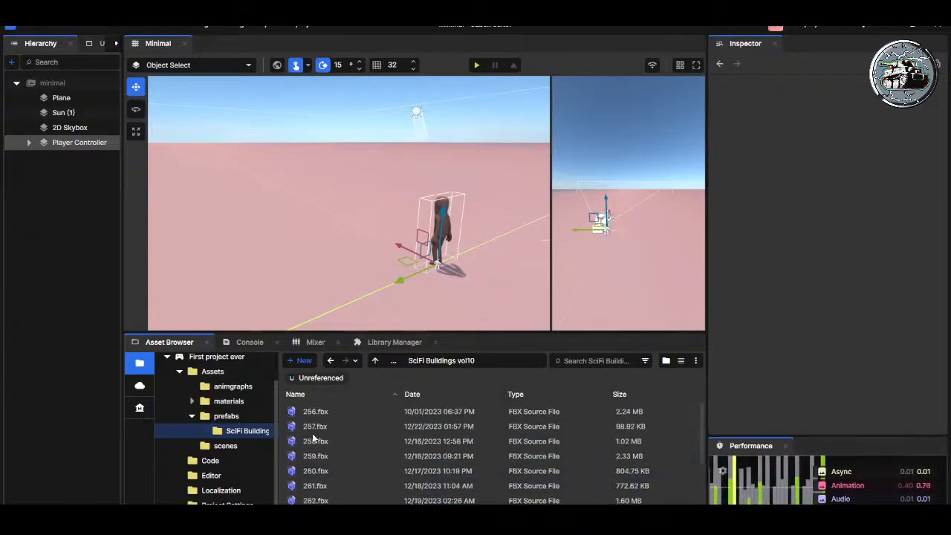
Step: Go through the 256.fbx to 260.fbx models again and examine 282.fbx further down the list
left_click(323, 413)
left_click(321, 426)
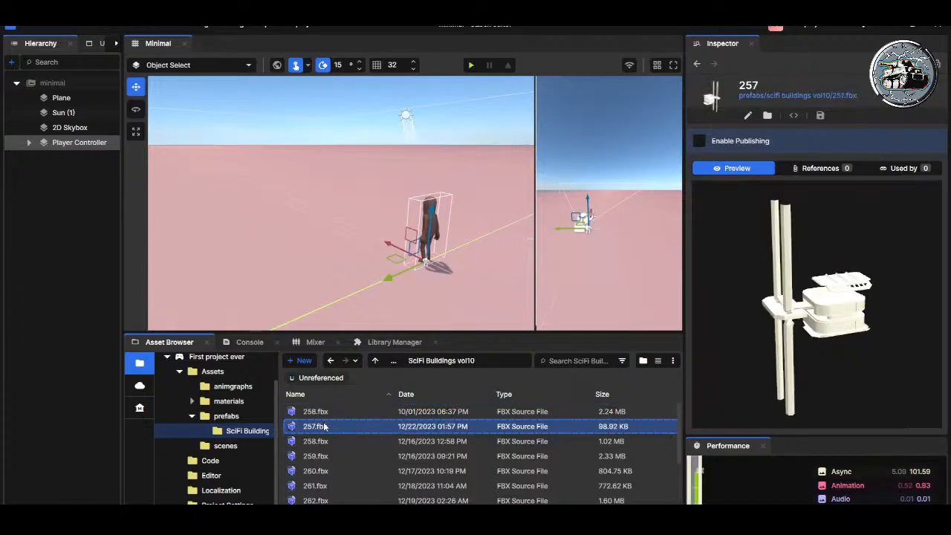
left_click(319, 440)
left_click(320, 455)
left_click(321, 470)
scroll(365, 453, "down", 7)
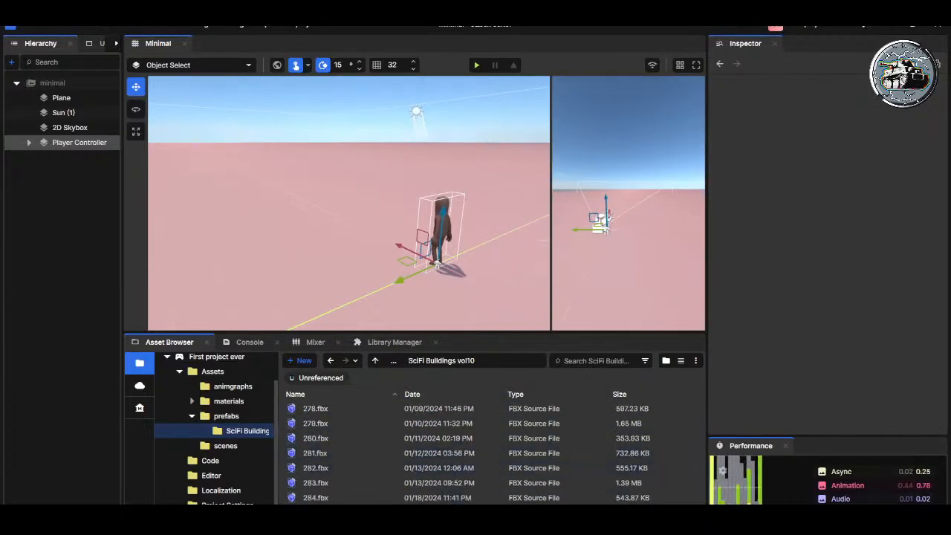
left_click(323, 468)
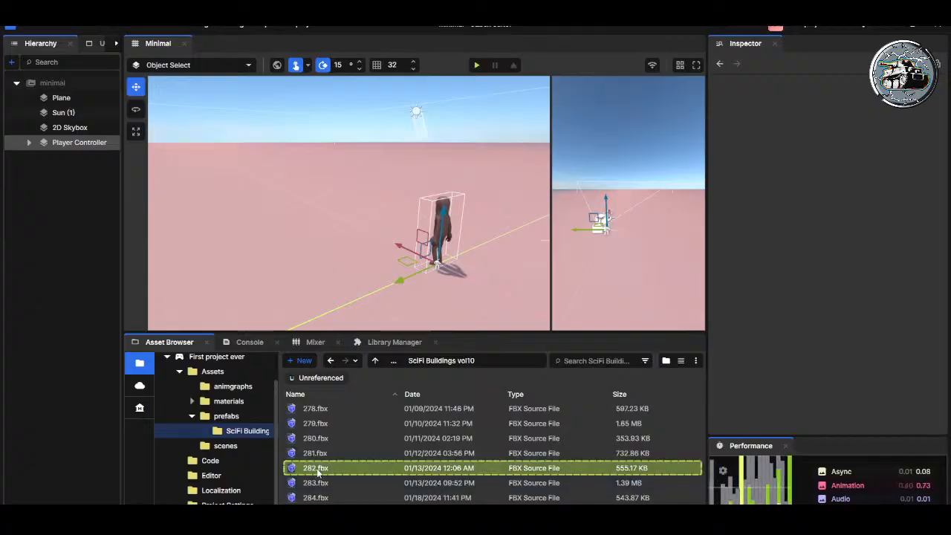
scroll(327, 446, "up", 7)
scroll(332, 434, "up", 8)
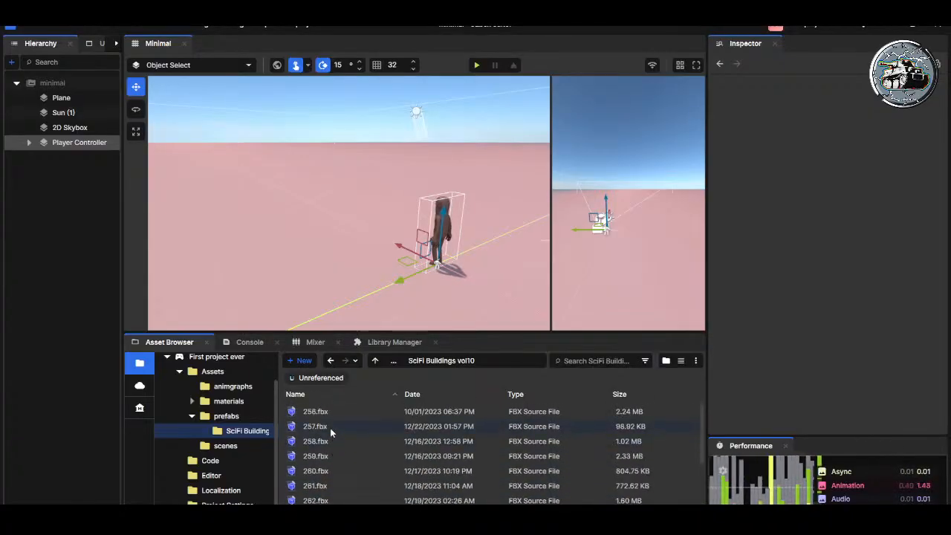
Step: Move all the FBX source files, from 256.fbx onward, into the fbx subfolder of SciFi Buildings vol10
left_click(318, 411)
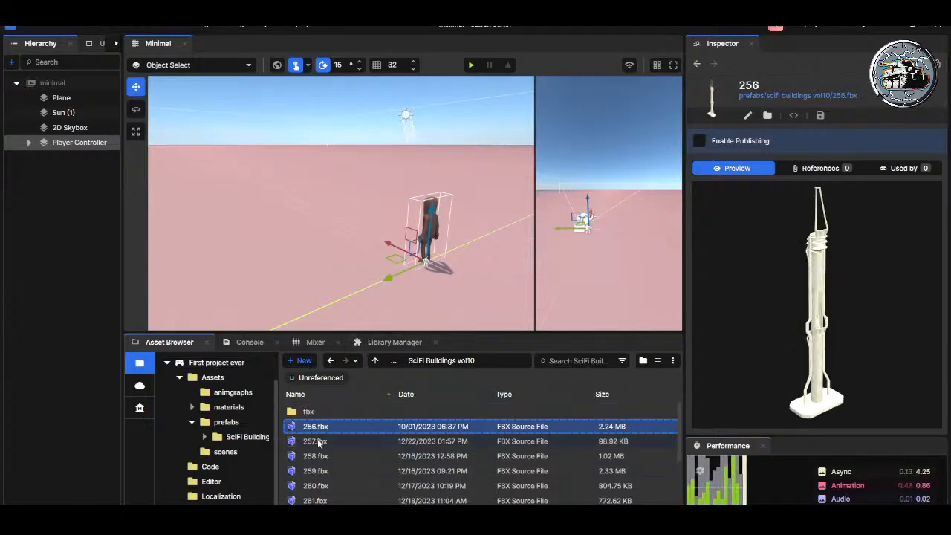
scroll(329, 438, "down", 5)
left_click(326, 485, "shift")
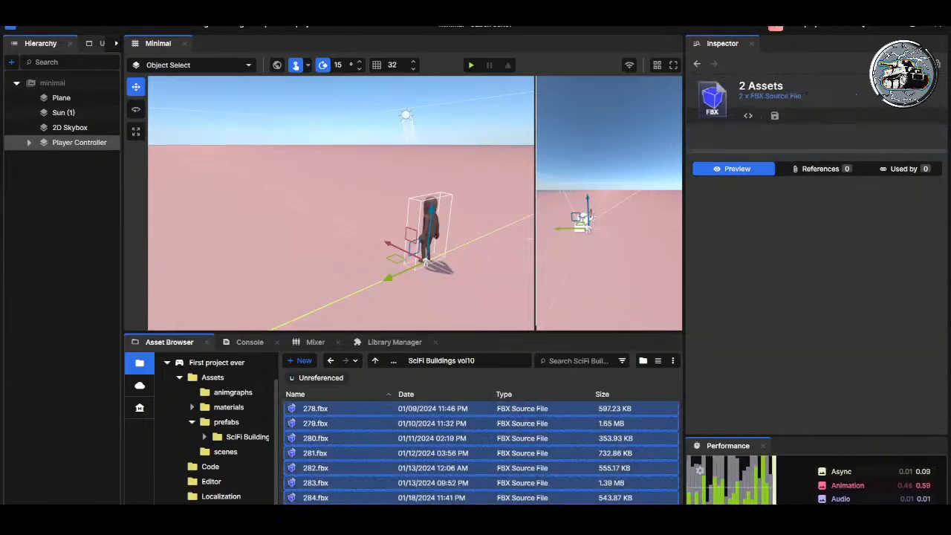
scroll(326, 450, "up", 5)
left_click_drag(324, 447, 306, 397)
left_click(314, 455)
left_click(301, 413, "shift")
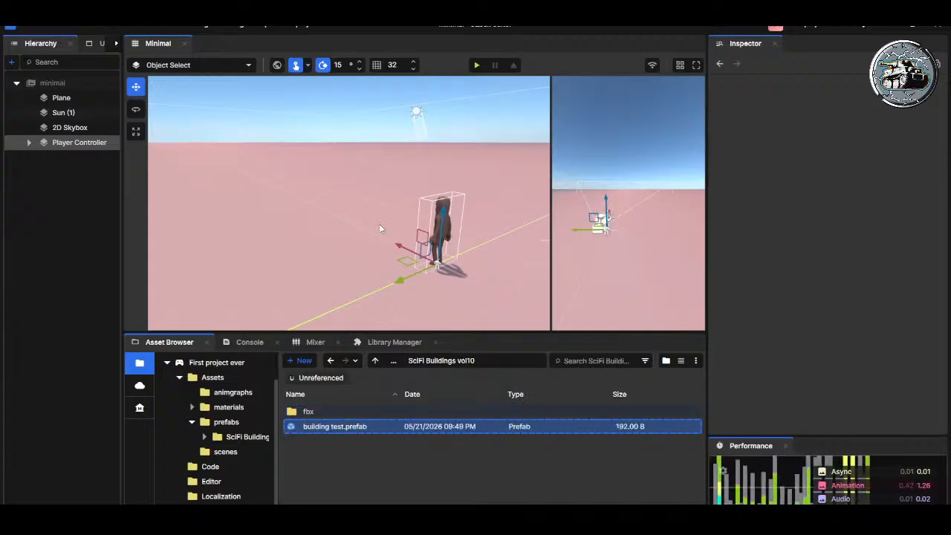
Step: Open building test.prefab for editing and close it again without adding anything
double_click(299, 428)
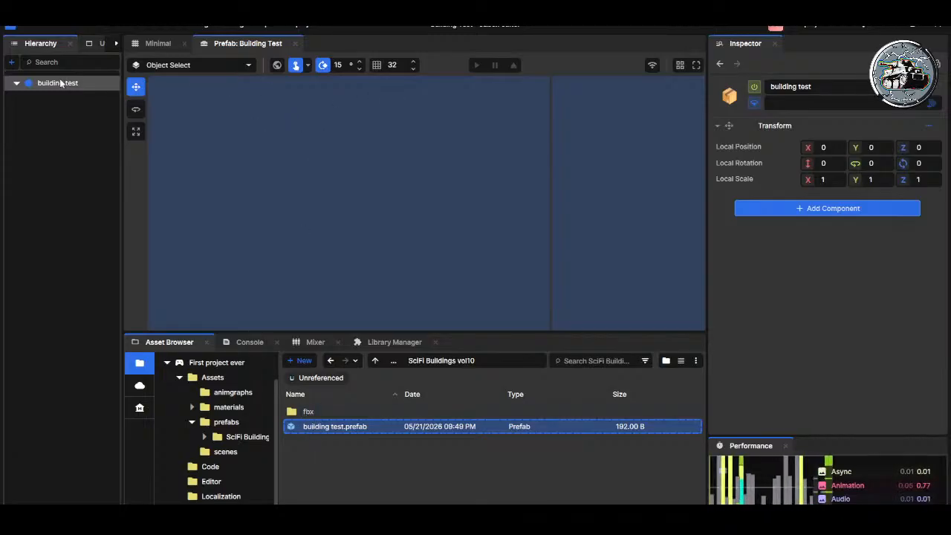
left_click(294, 43)
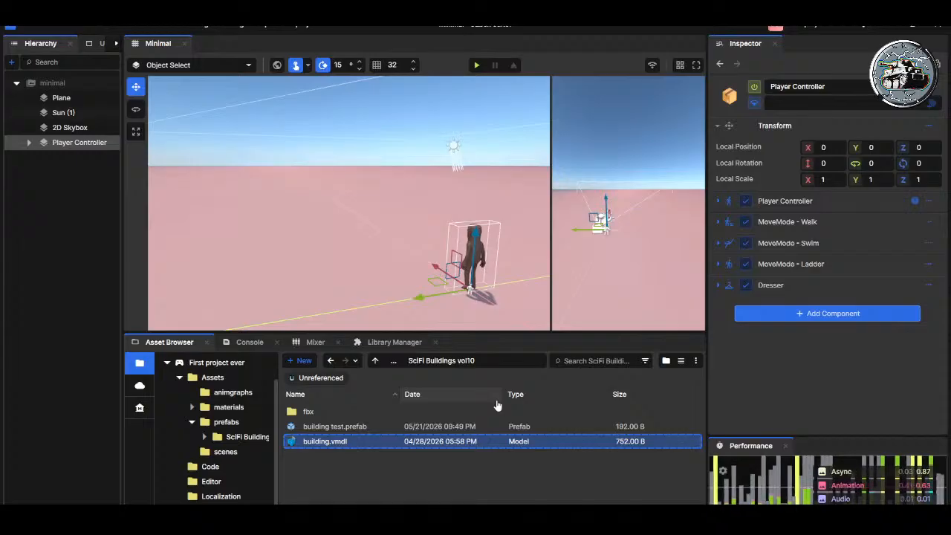
Step: Select the building.vmdl model and recompile it
left_click(308, 441)
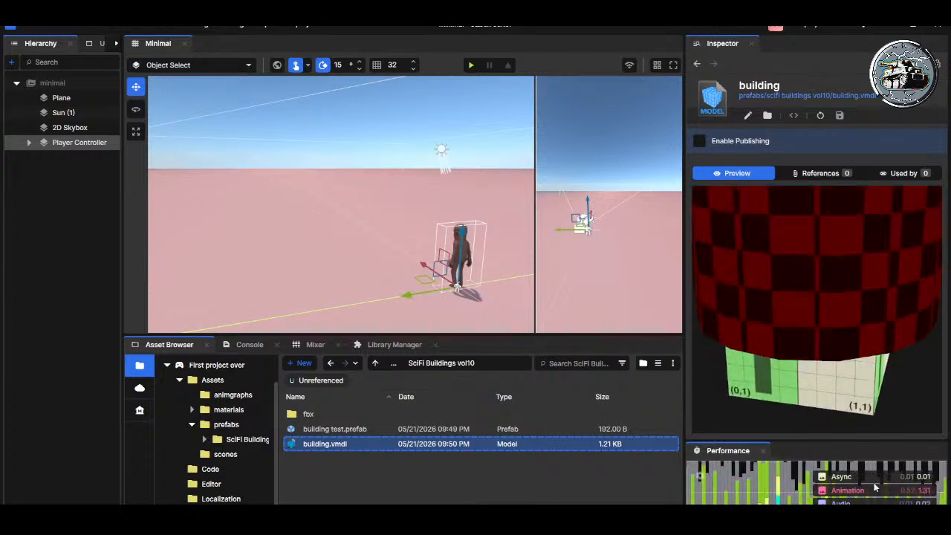
left_click(821, 116)
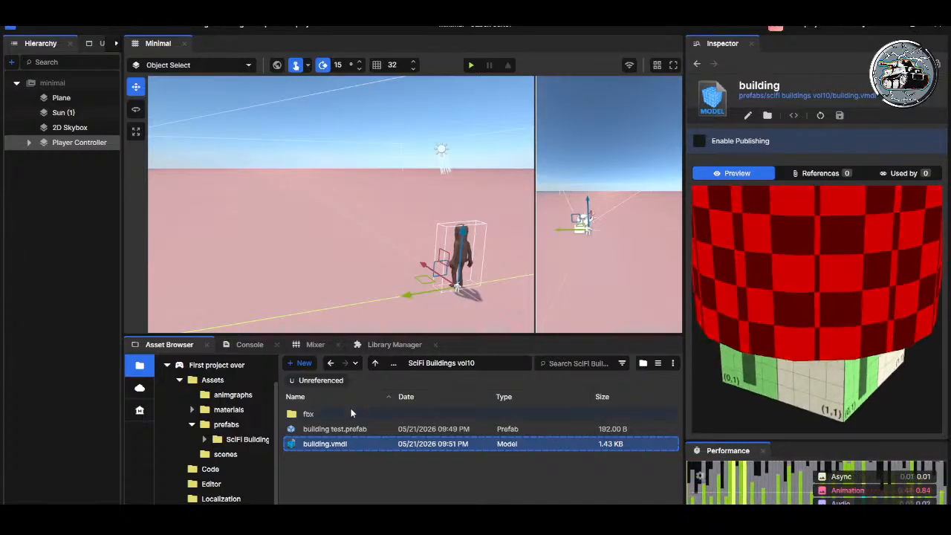
Step: Place the building.vmdl model in the scene near the Player Controller and frame it in the viewport
left_click(357, 431)
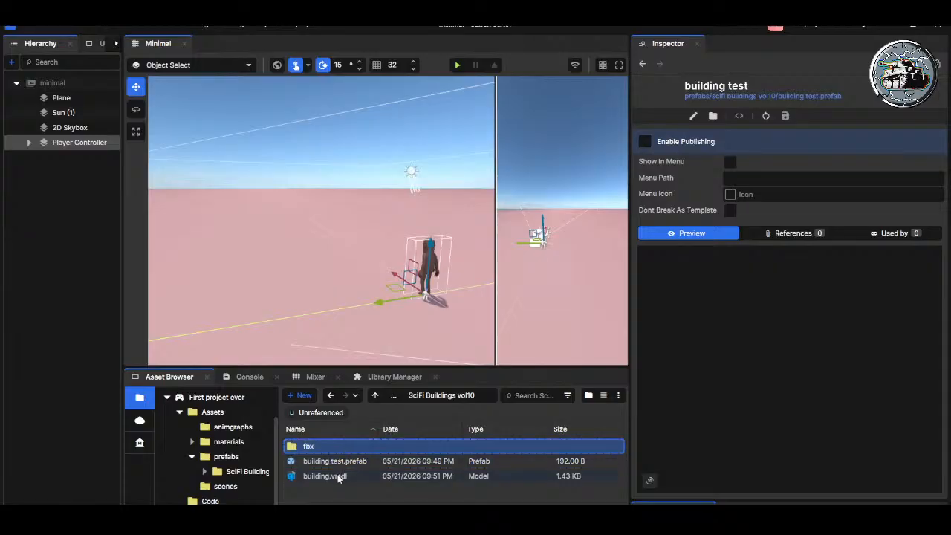
left_click(345, 476)
left_click_drag(348, 444, 354, 220)
key("f")
right_click_drag(357, 222, 404, 279)
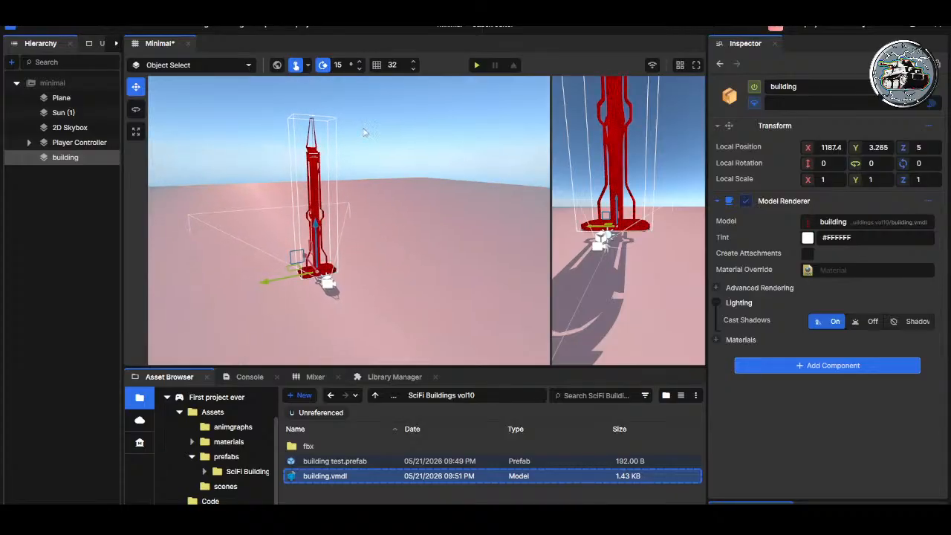
Step: Start play mode for the scene and stop it while the game is loading
left_click(476, 65)
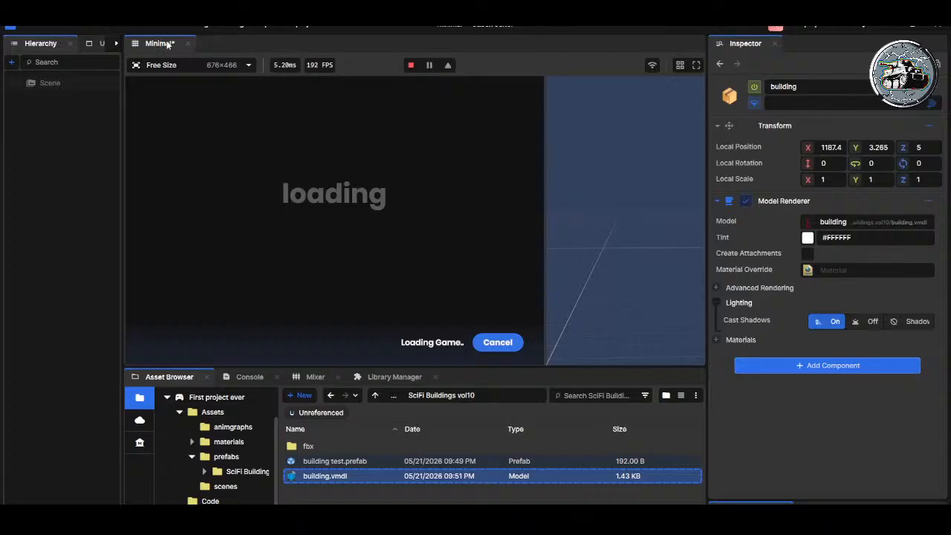
left_click(410, 67)
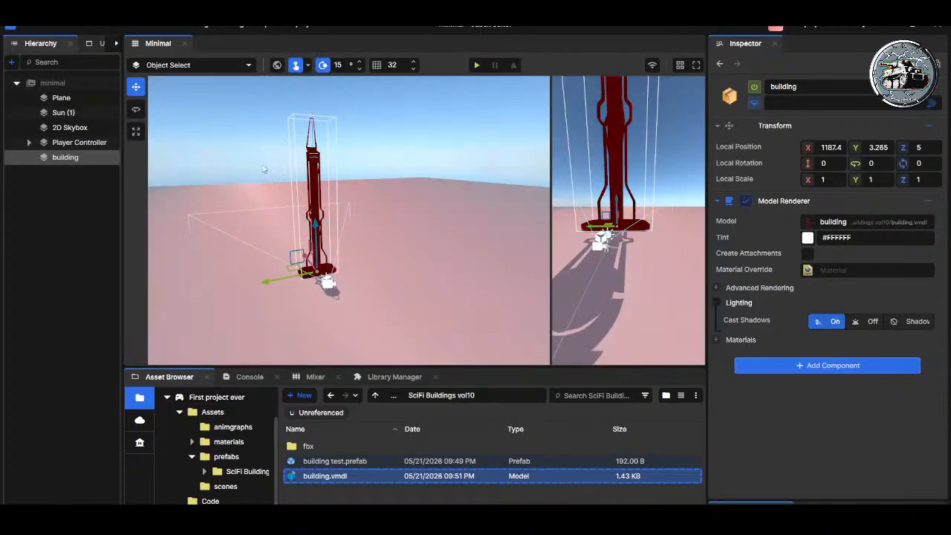
Step: Examine the building's placement and size against the Player Controller, leaving the building selected
right_click_drag(396, 272, 386, 272)
key("w")
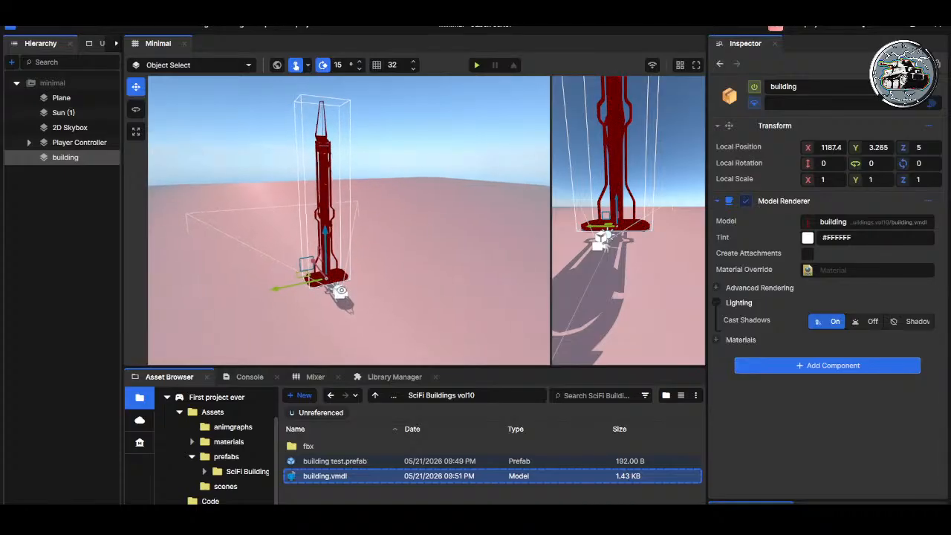
scroll(352, 295, "down", 2)
double_click(80, 142)
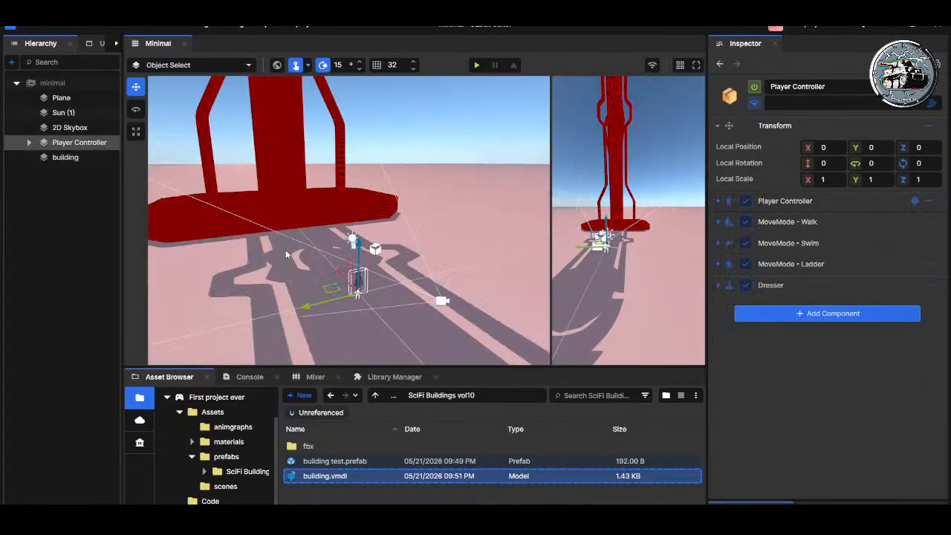
left_click(74, 157)
key("a")
right_click_drag(309, 204, 335, 159)
key("w")
Step: Play-test the scene by running the character up to the building and along its base
left_click(477, 66)
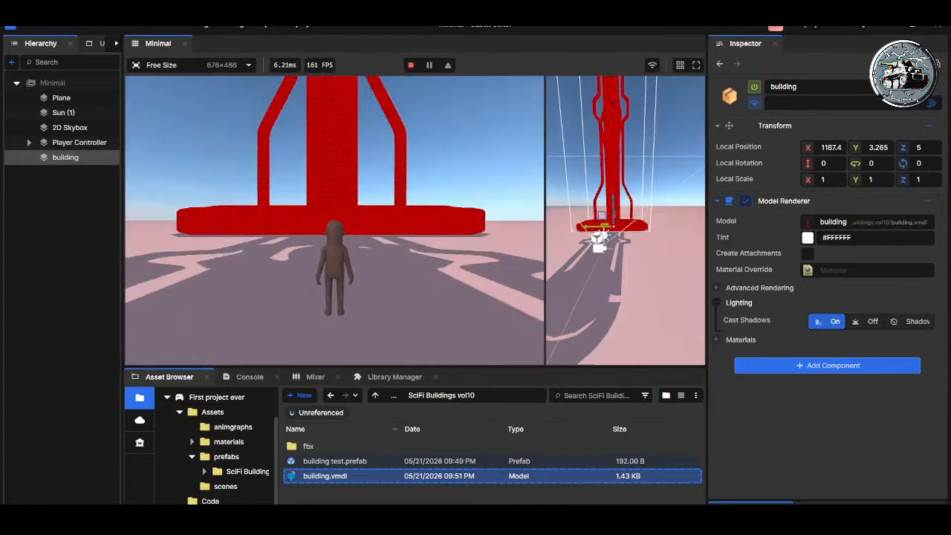
key("w")
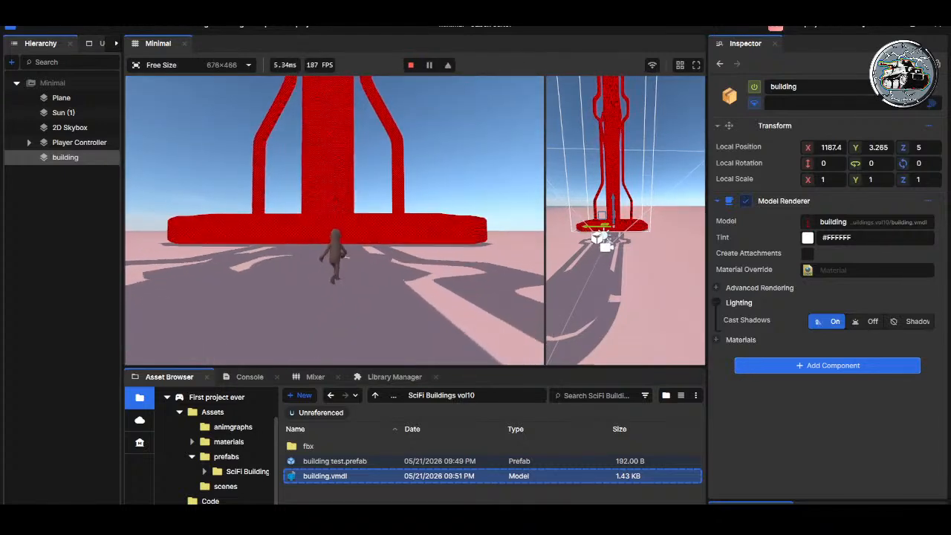
key("d")
key("w")
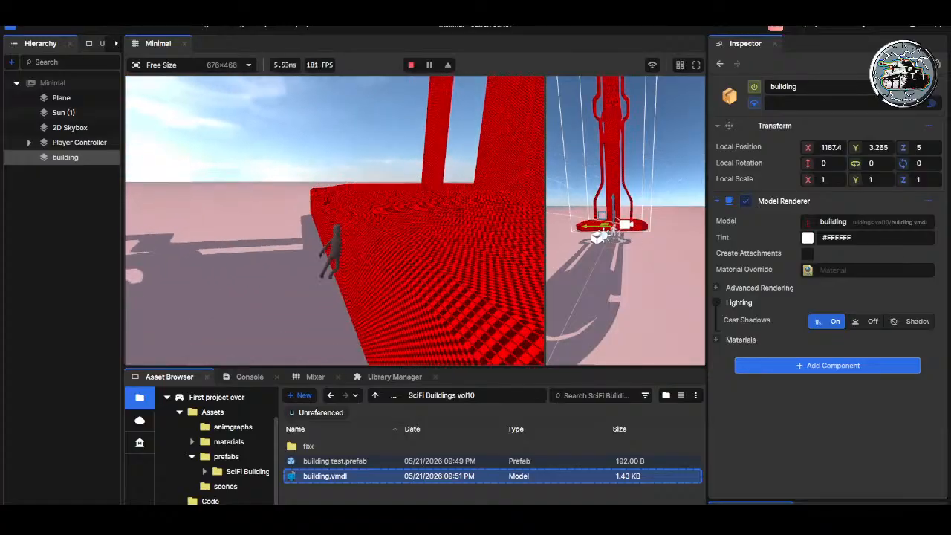
key("w")
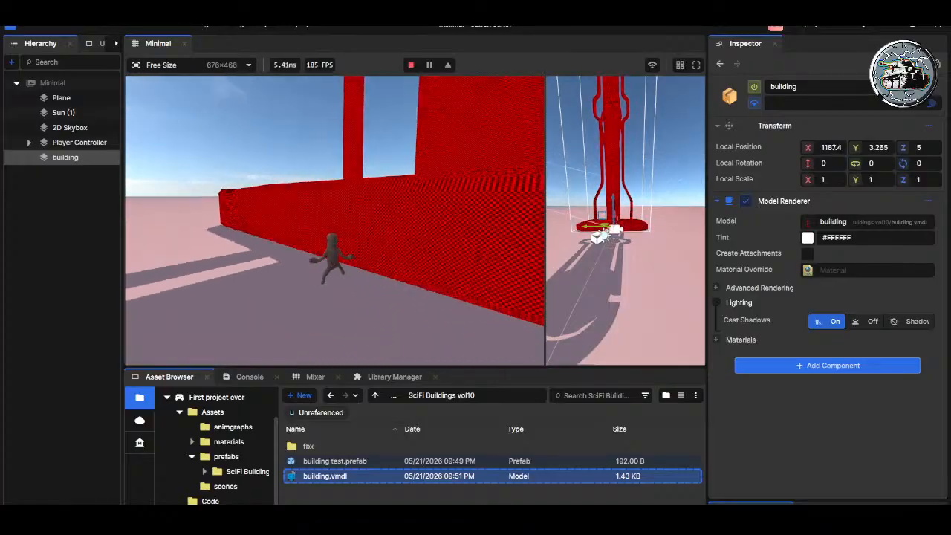
key("w")
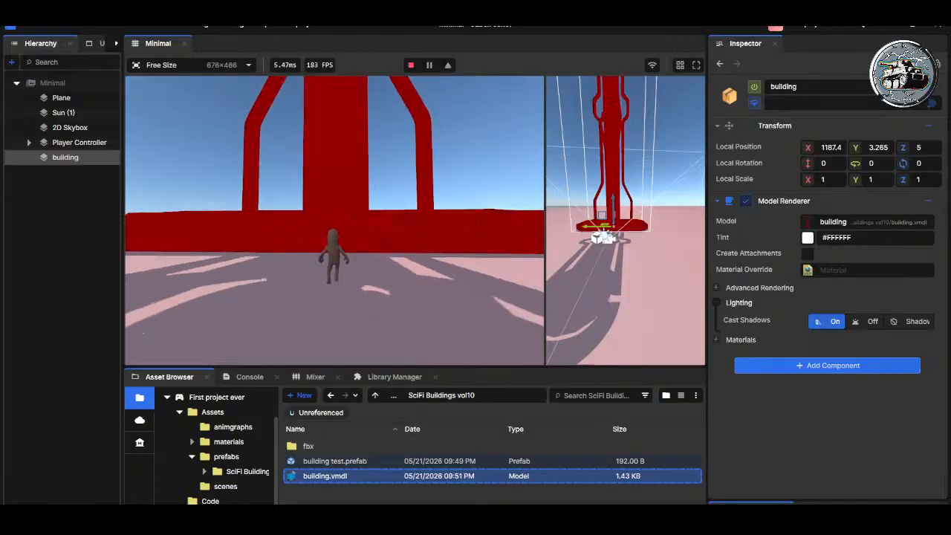
Step: Run the character back from the building to look up at its full height, and open the game's pause menu
key("s")
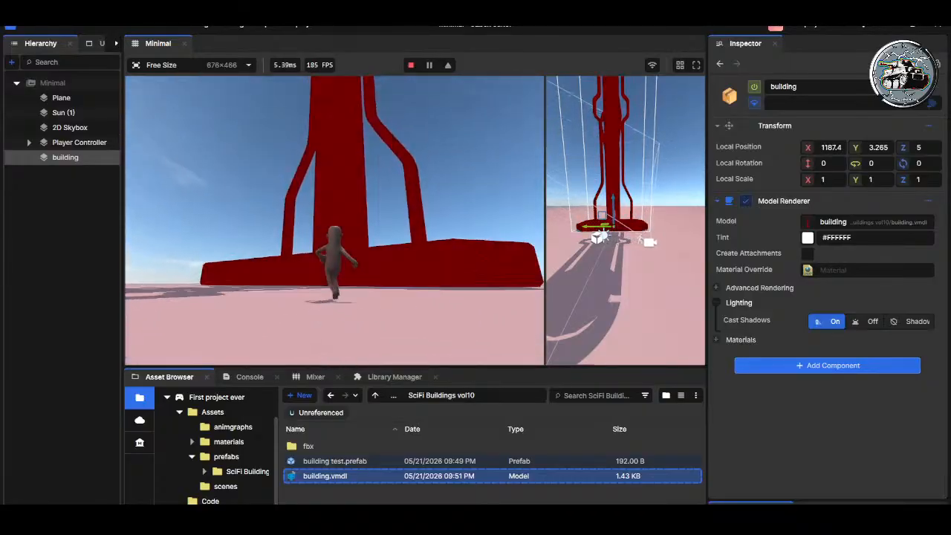
key("s")
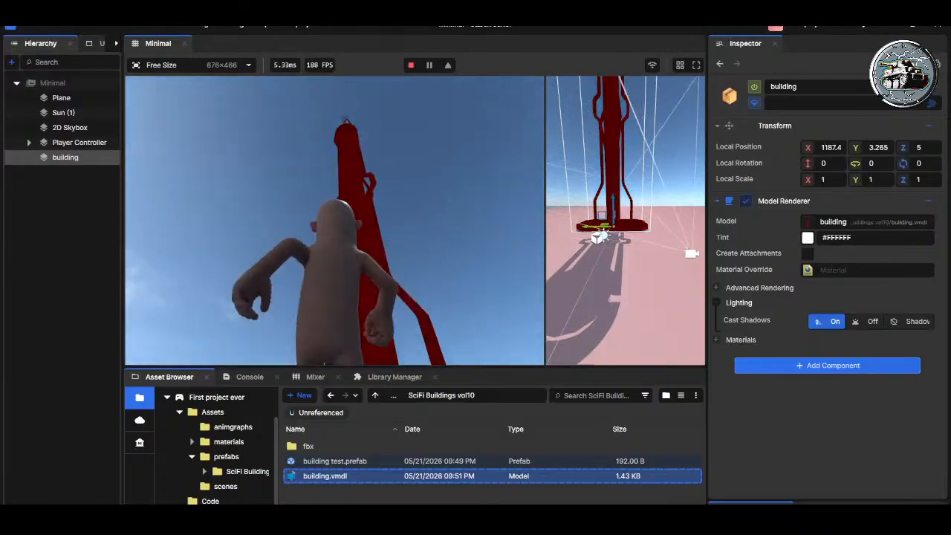
key("s")
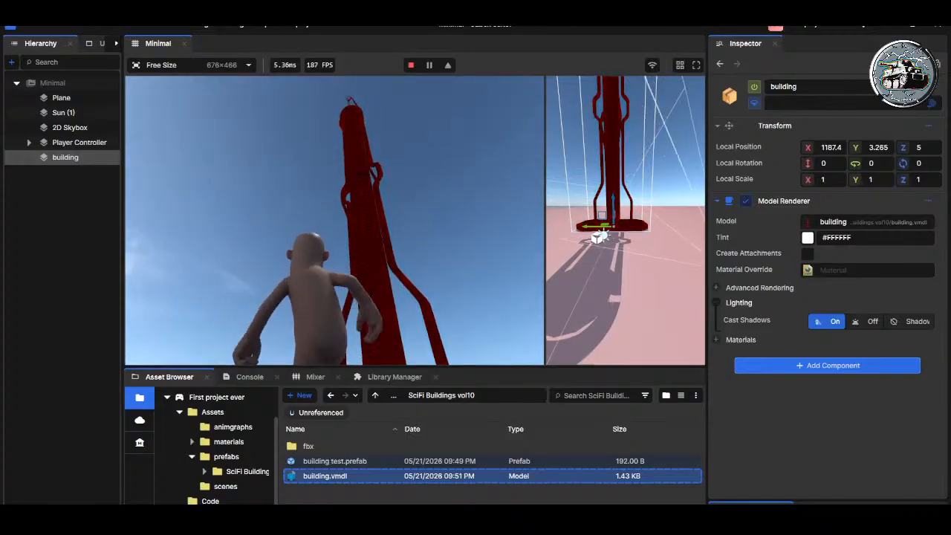
key("w")
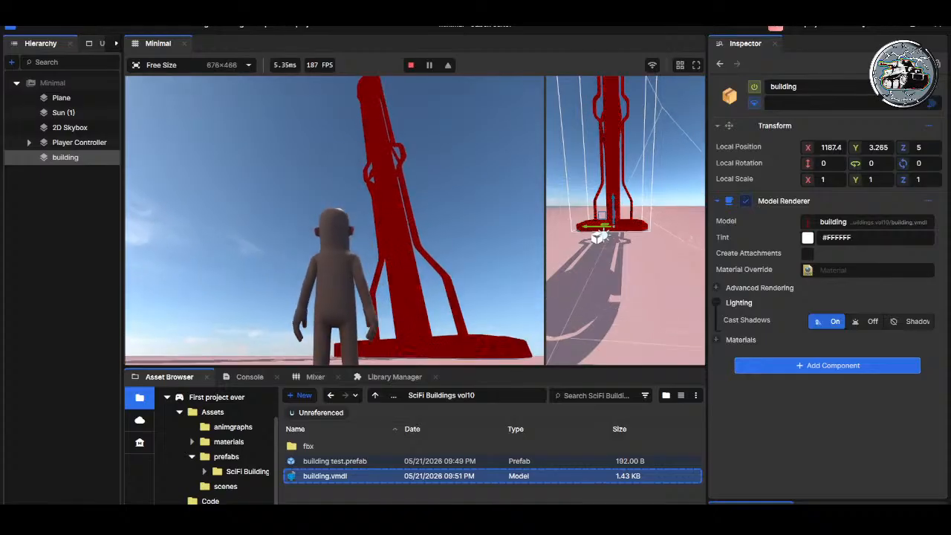
key("s")
key("Escape")
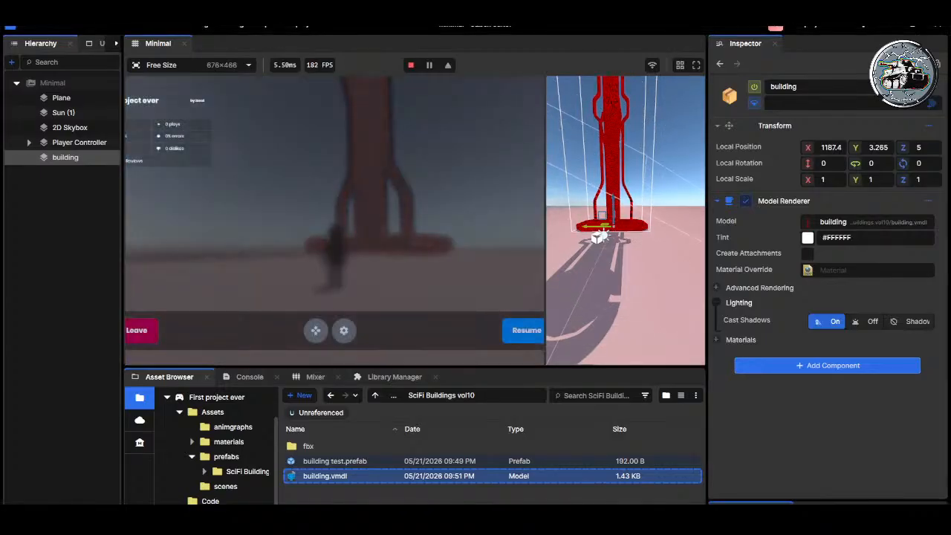
Step: Stop play mode and return to editing the scene, with the building and character in view
left_click(412, 66)
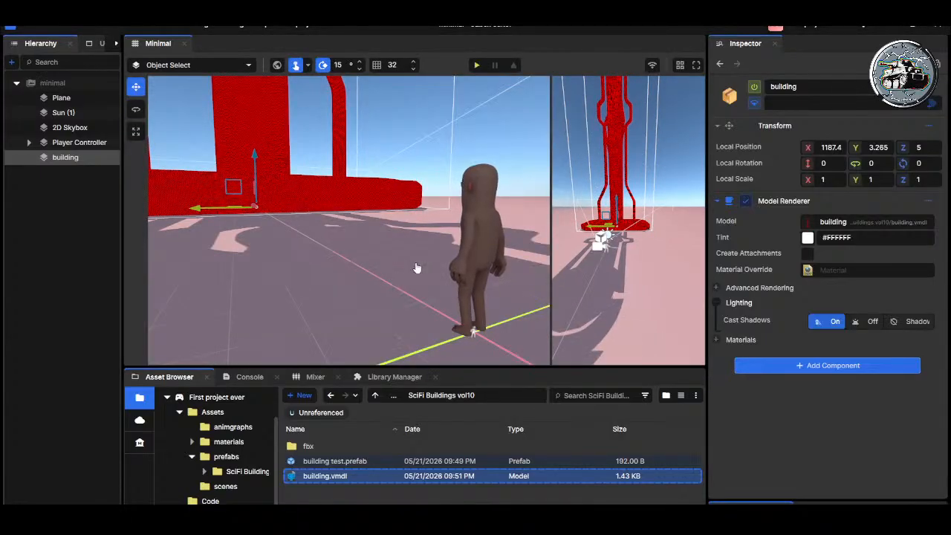
key("s")
right_click_drag(410, 260, 359, 226)
key("w")
key("d")
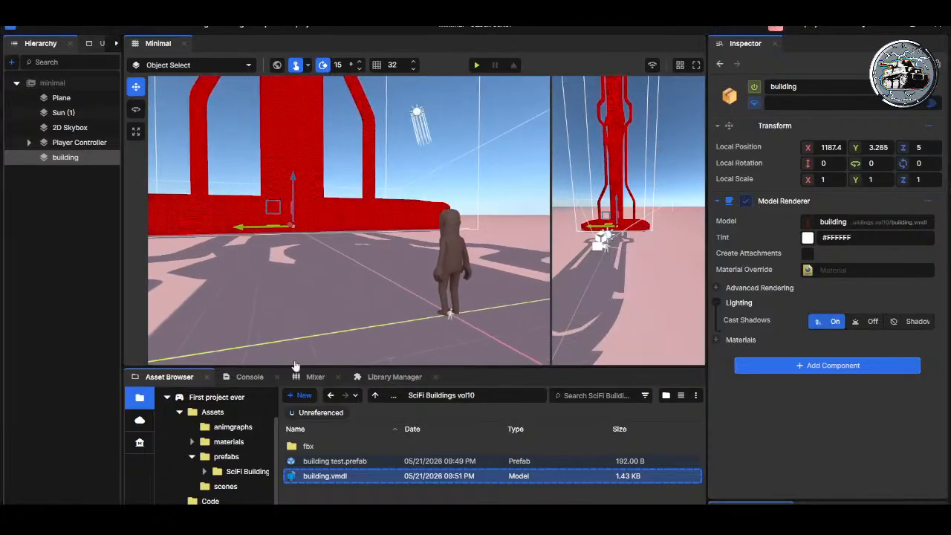
Step: Add the building_color_01 material to the SciFi Buildings vol10 folder and make it green
left_click(336, 462)
left_click(336, 477)
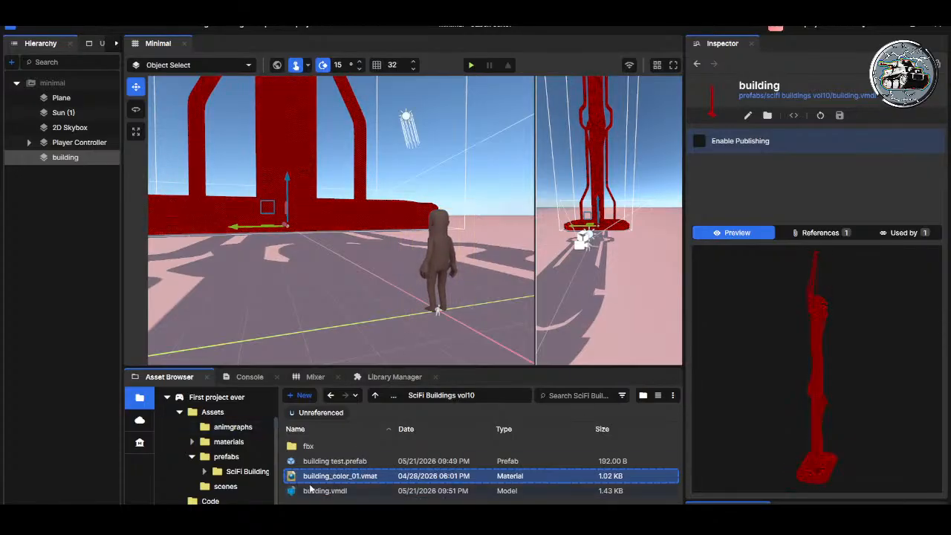
left_click(290, 479)
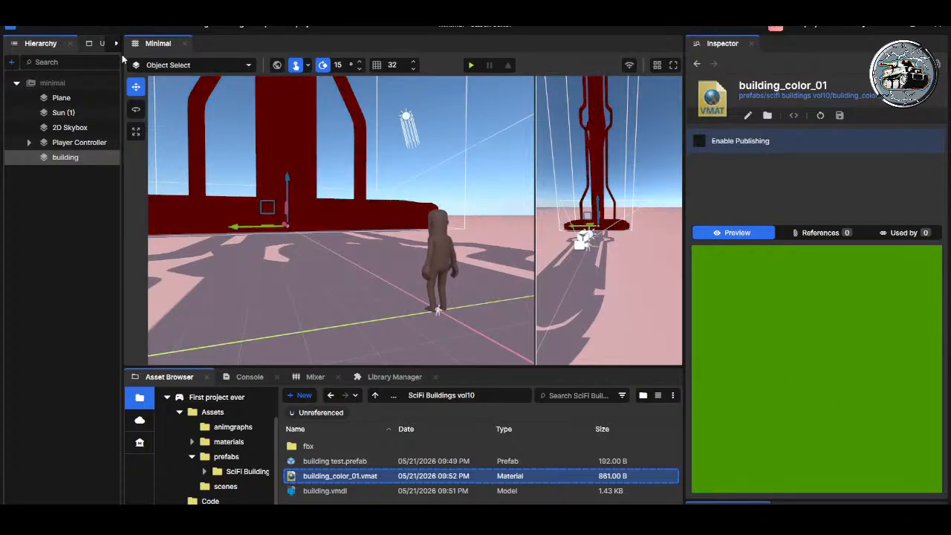
Step: Delete the building object from the minimal scene
left_click(320, 461)
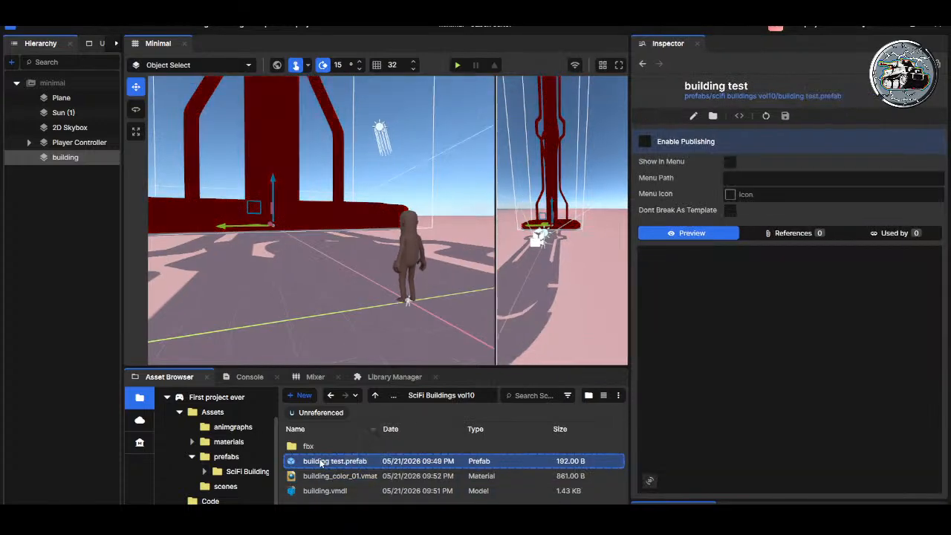
left_click(65, 158)
key("Delete")
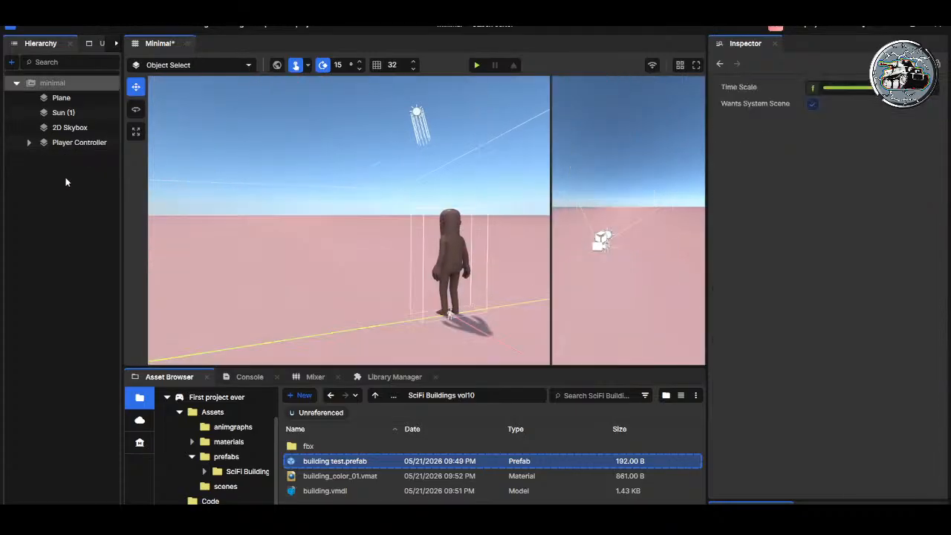
Step: Open the building test prefab for inspection, close it, and delete it from the SciFi Buildings vol10 folder
double_click(307, 462)
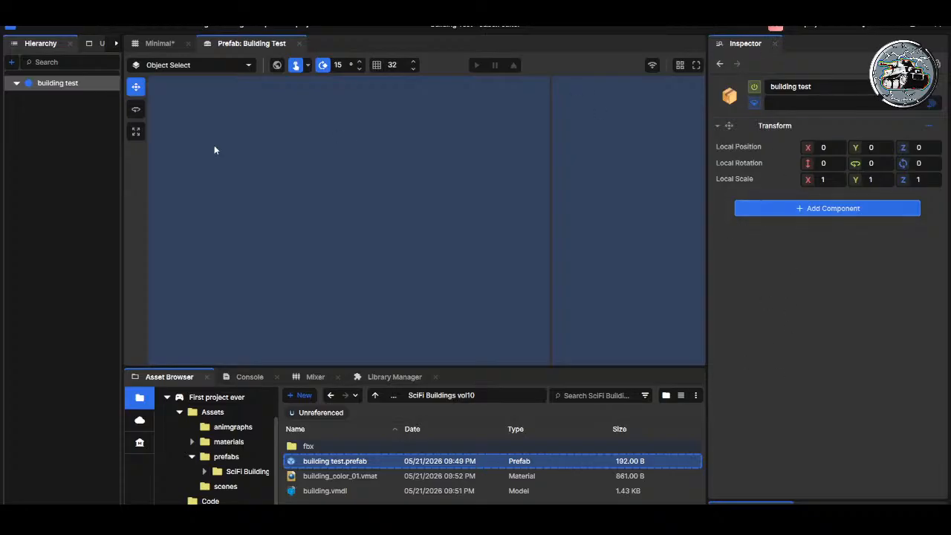
left_click(299, 43)
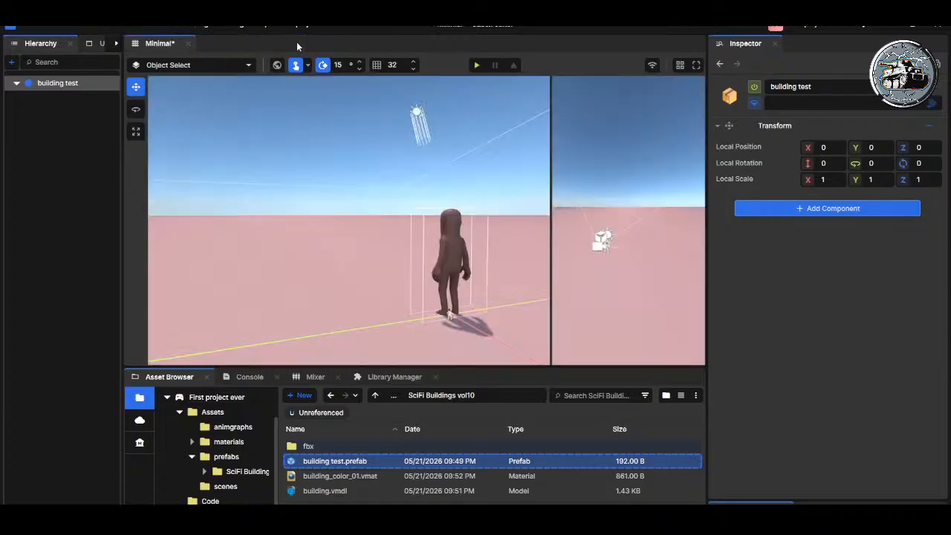
left_click(330, 462)
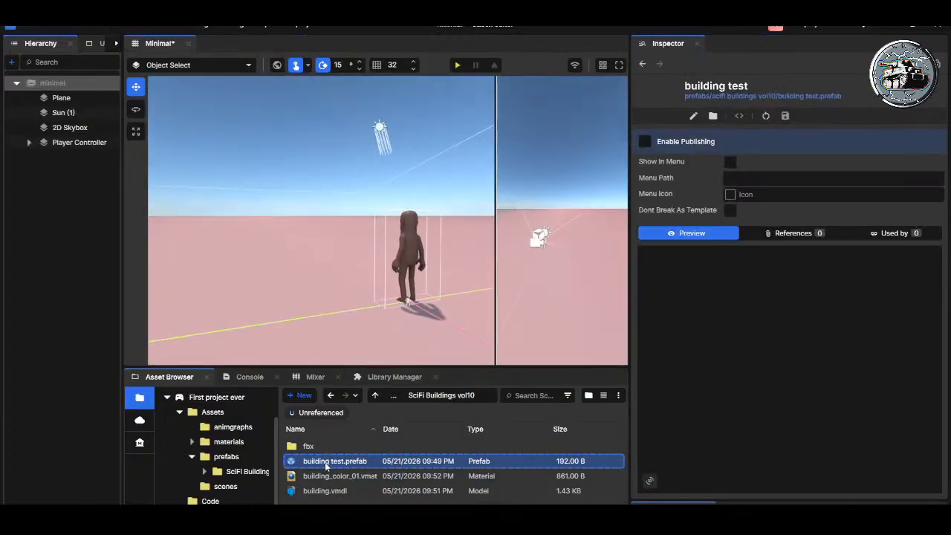
key("Delete")
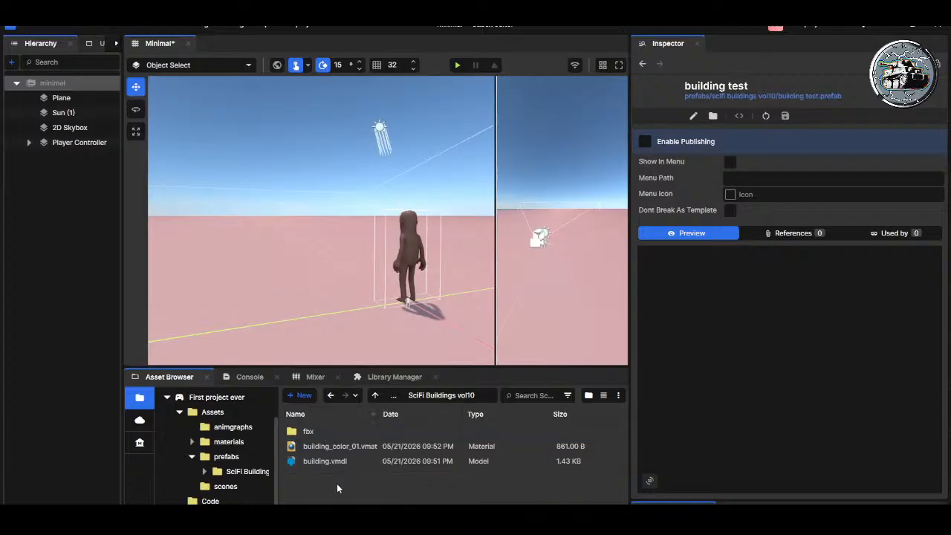
Step: Place building.vmdl in the scene and create a prefab from it in the SciFi Buildings vol10 folder
left_click_drag(321, 462, 313, 263)
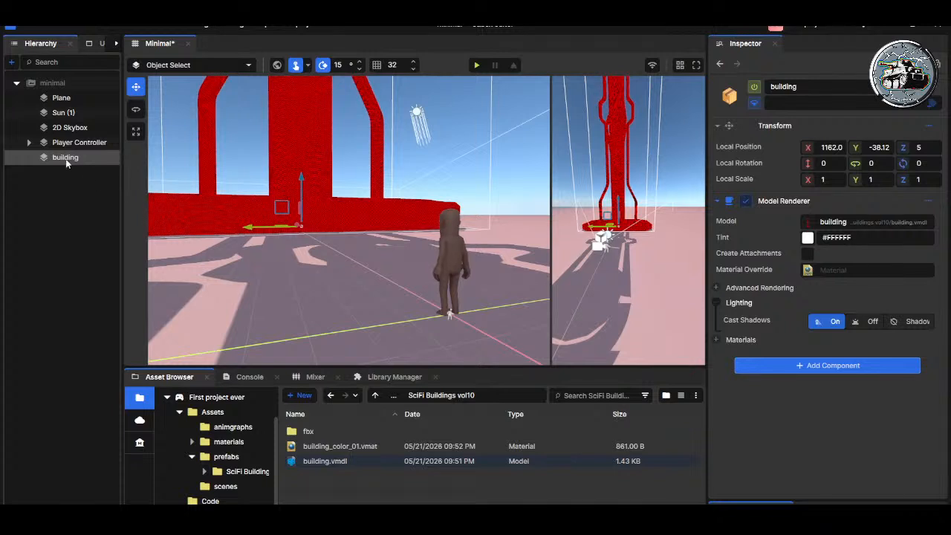
left_click_drag(56, 162, 313, 489)
Step: Delete the building.prefab asset and the building object made from it in the scene
left_click(319, 461)
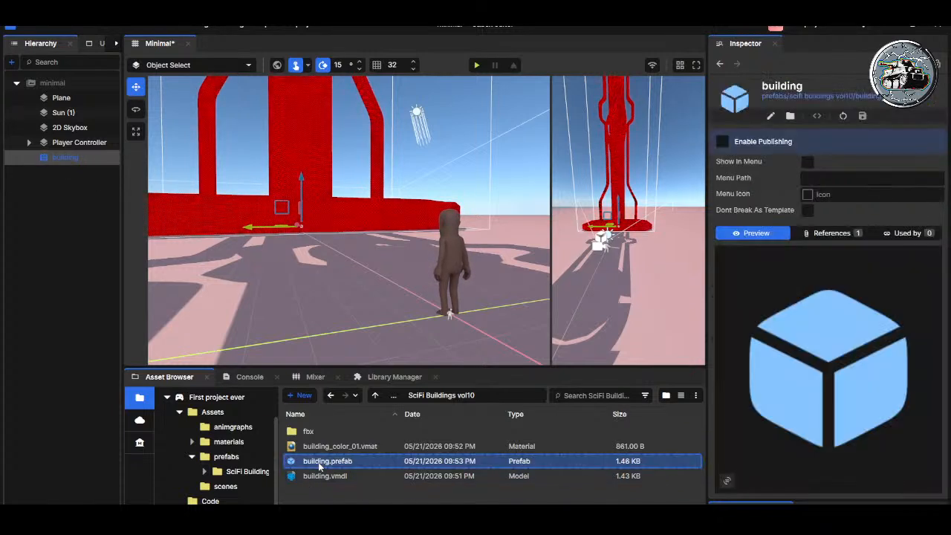
key("Delete")
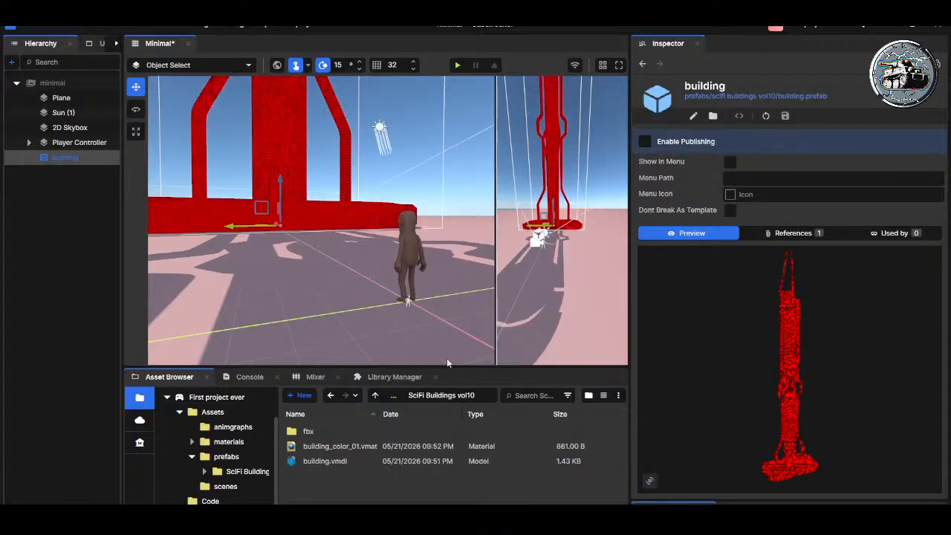
left_click(68, 156)
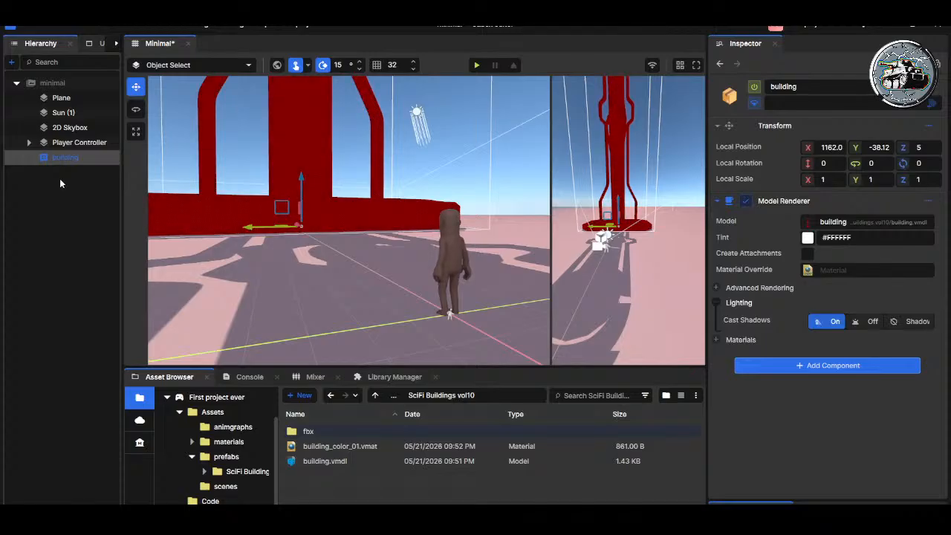
key("Delete")
Step: Apply the green building_color_01 material to building.vmdl and place the model in the scene behind the Player Controller
left_click(349, 462)
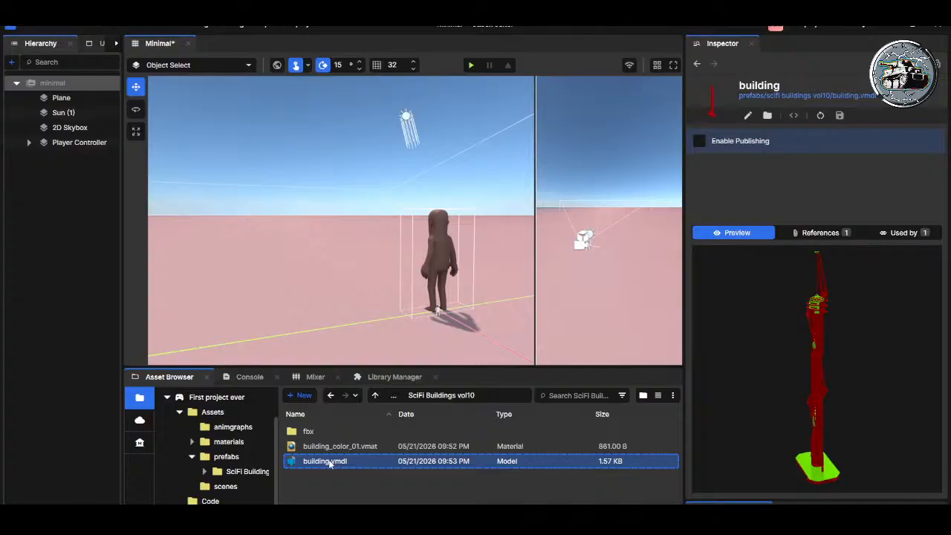
left_click_drag(329, 462, 373, 267)
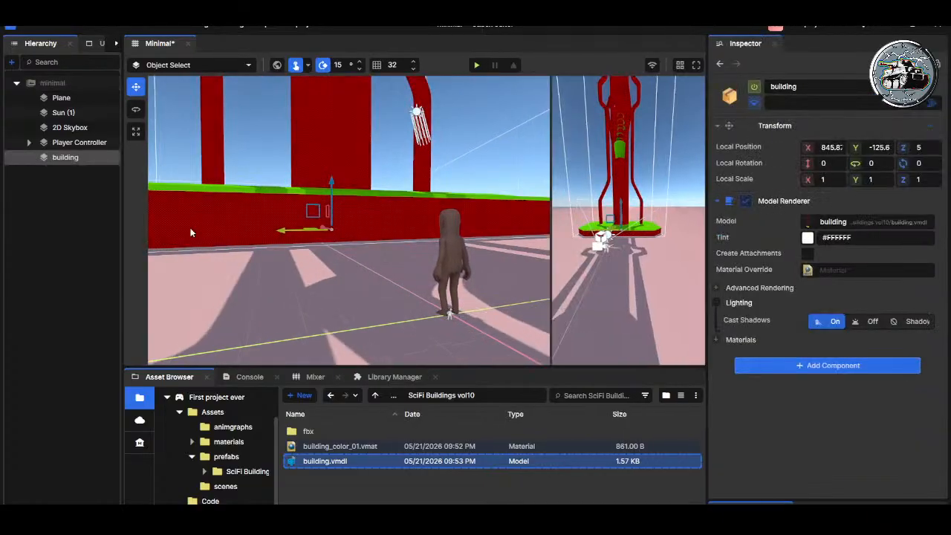
Step: Create copies of the building_color_01 material named for the antena, color_02, color_03, frame, glass, metal_01 and metal_02 parts
left_click(327, 448)
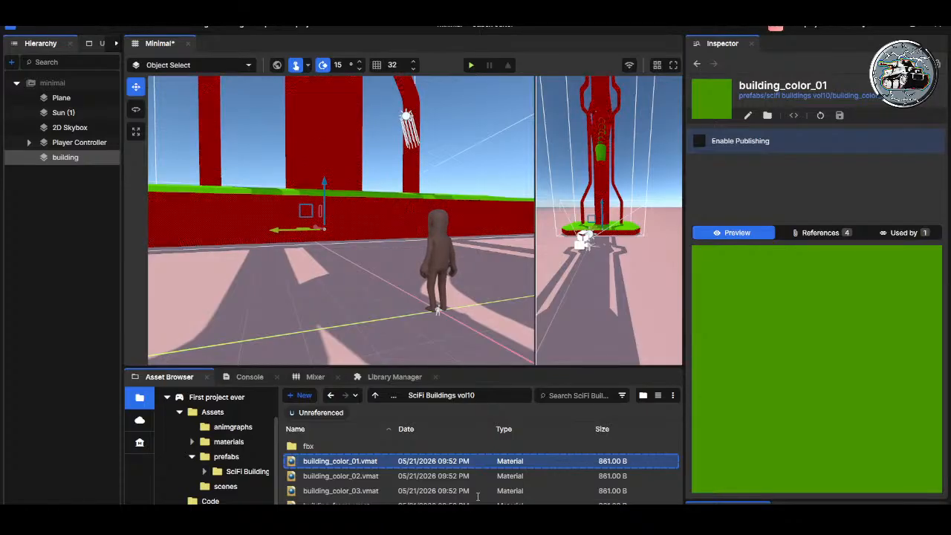
key("Return")
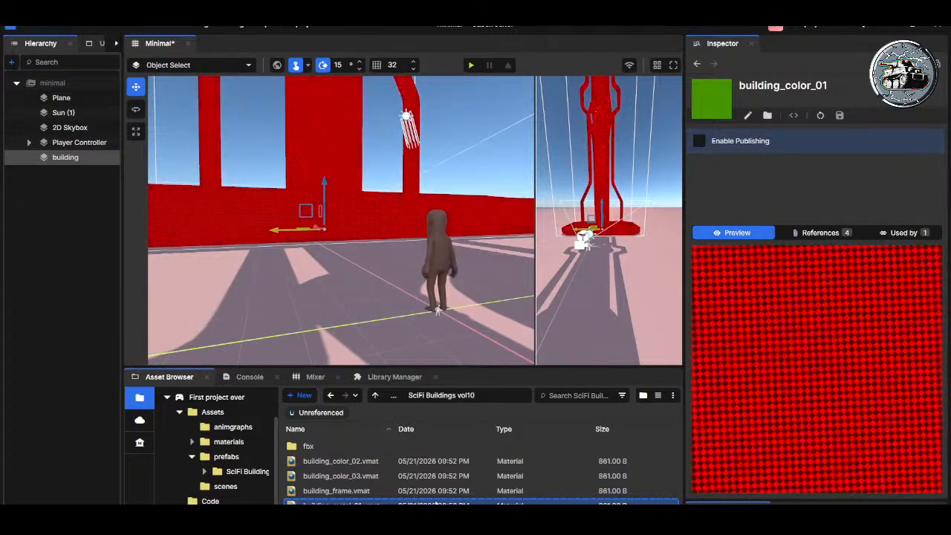
left_click_drag(478, 367, 473, 318)
left_click(351, 468)
left_click(354, 453)
left_click(355, 443)
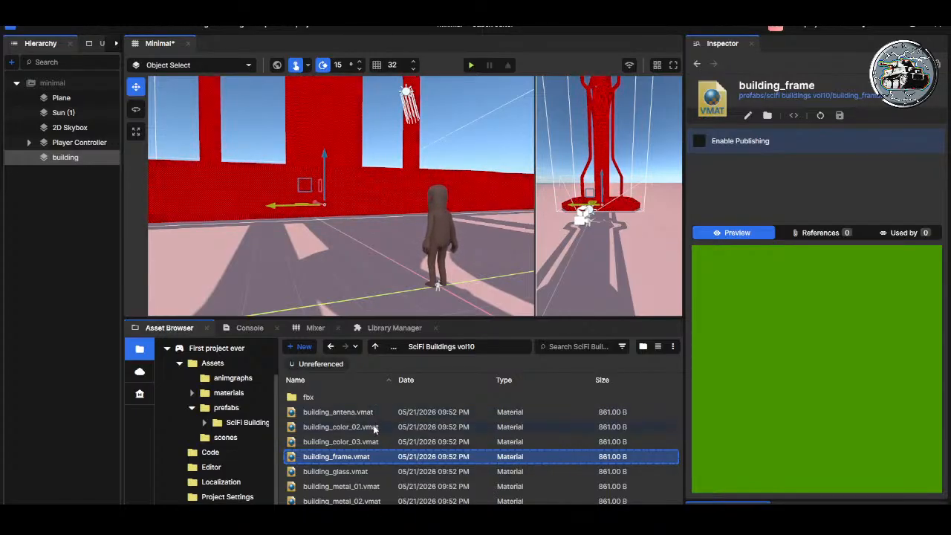
Step: Change the building_metal_02 material's colour to teal and save it
left_click(371, 428)
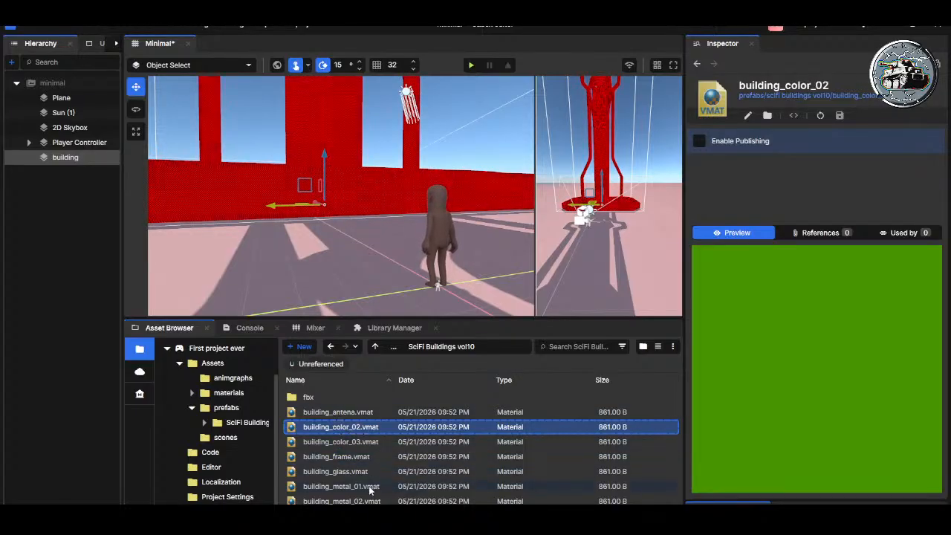
left_click(369, 486)
left_click(375, 502)
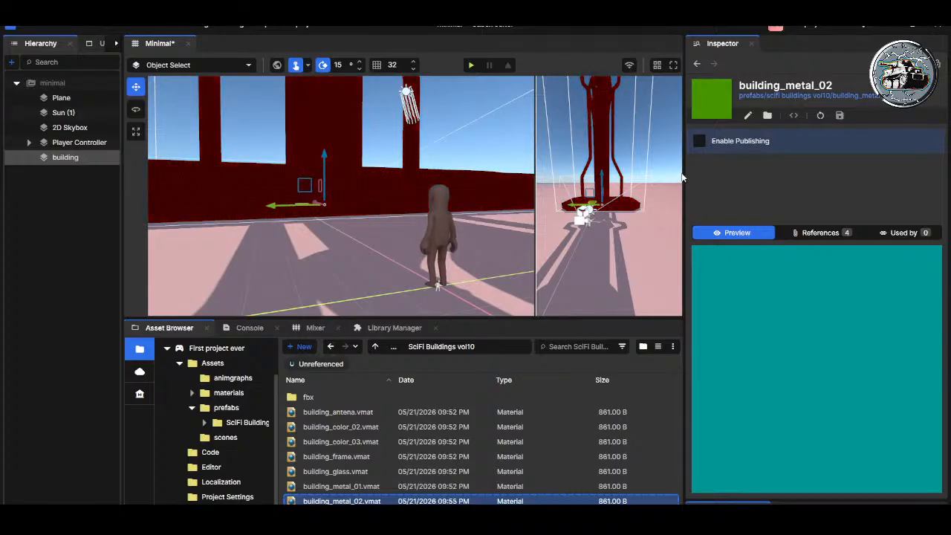
key("ctrl+s")
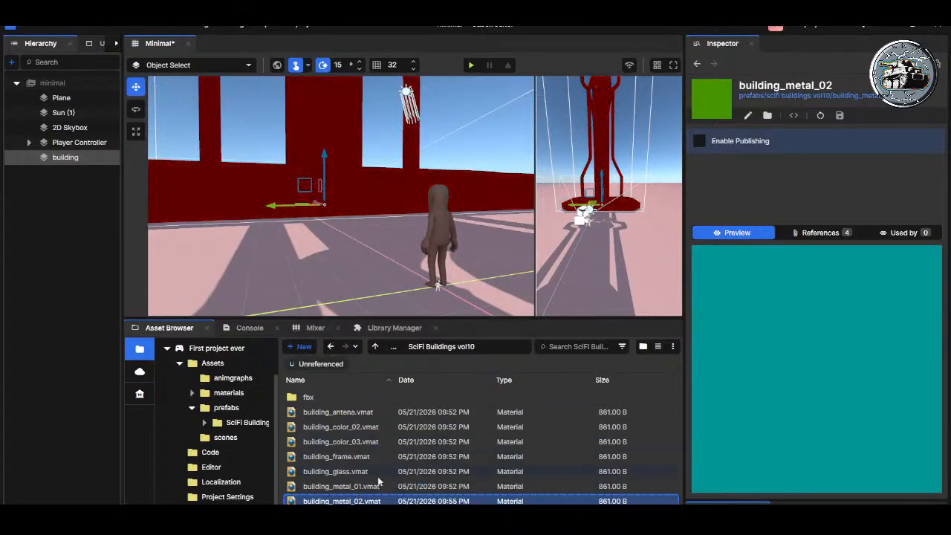
Step: Recolour the building_metal_01 material magenta and the building_glass material pale grey-green, saving both
left_click(373, 486)
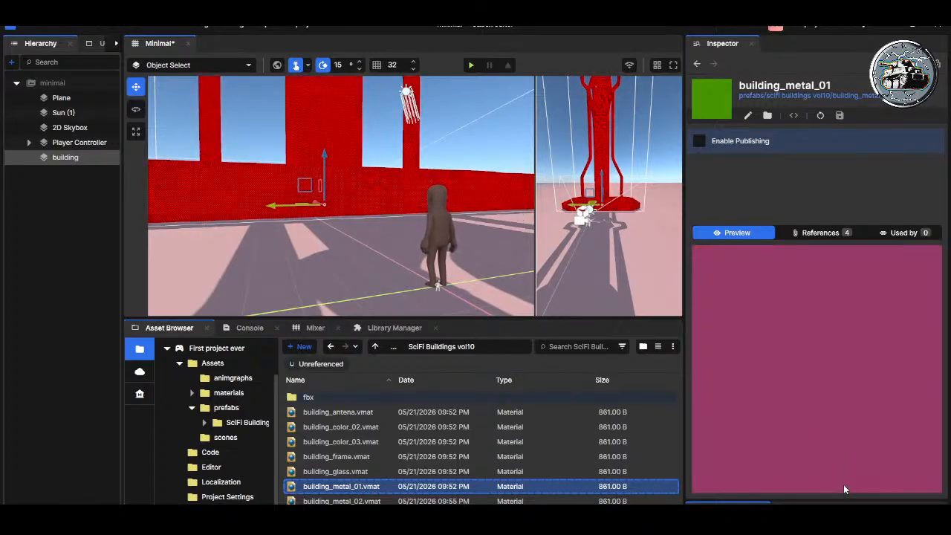
left_click(840, 116)
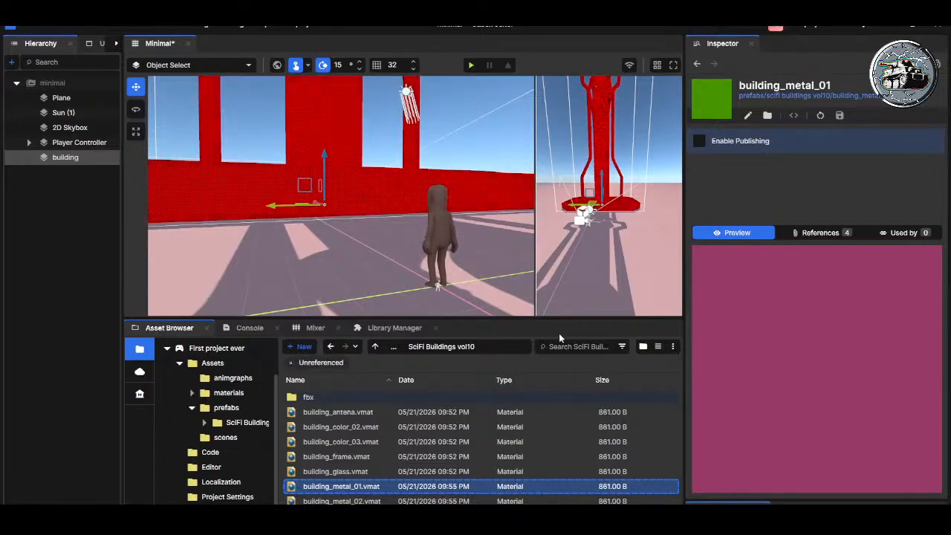
left_click(347, 474)
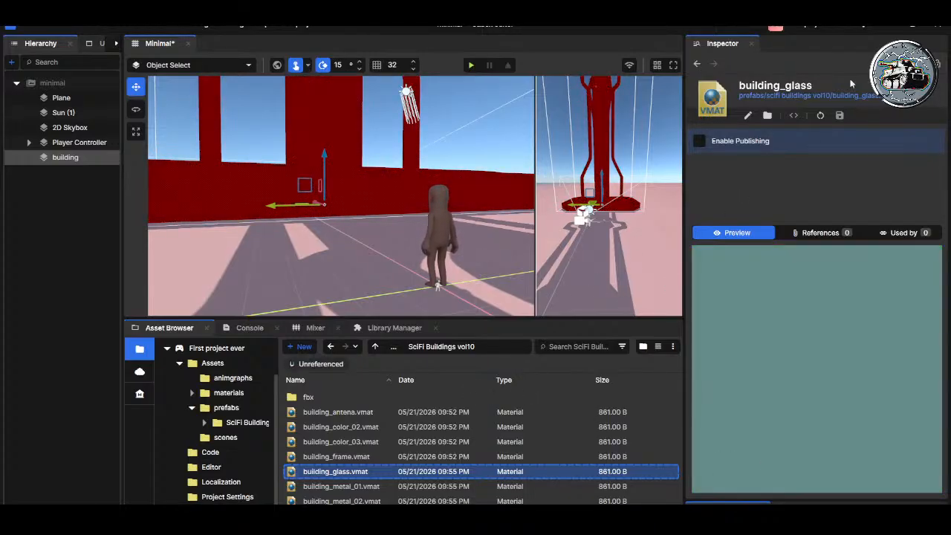
Step: Edit and save the building_frame and building_antena materials, and assign the new materials to the parts of building.vmdl
left_click(335, 456)
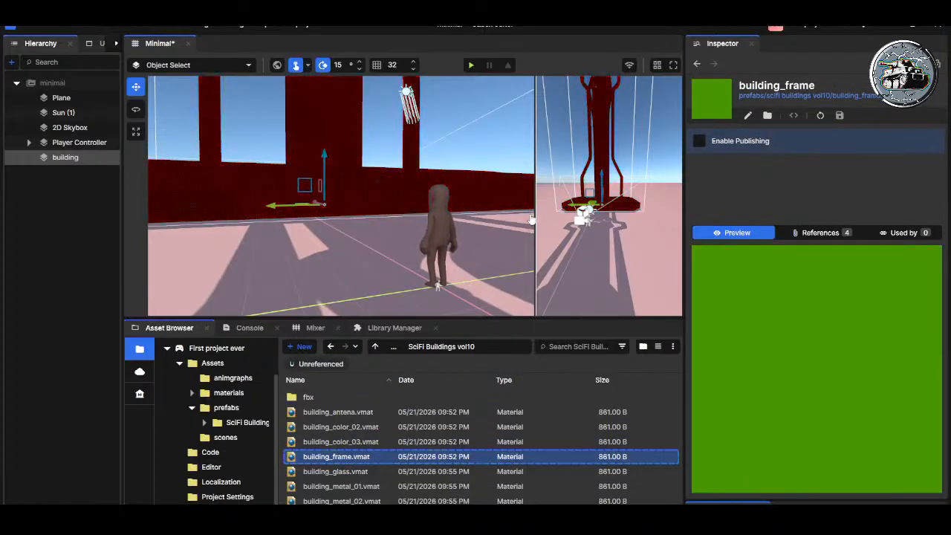
left_click(372, 395)
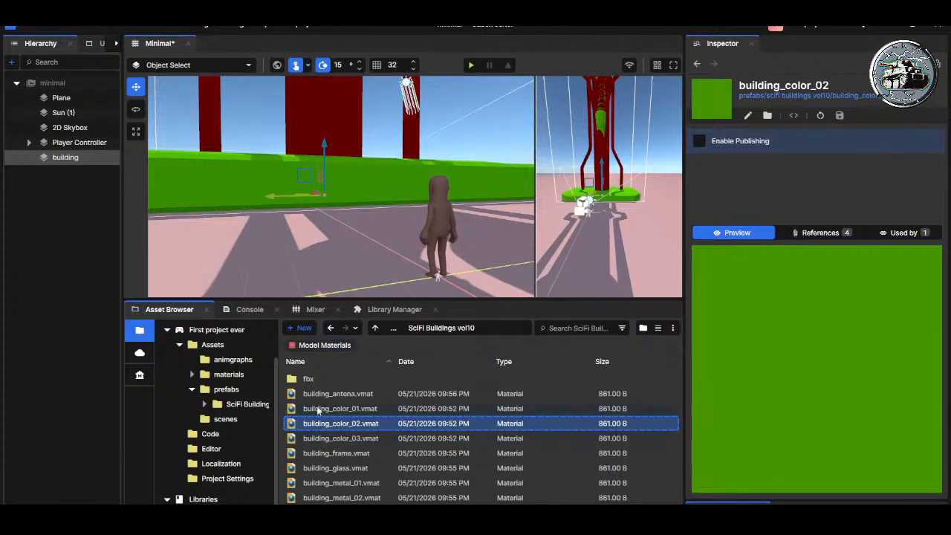
double_click(325, 512)
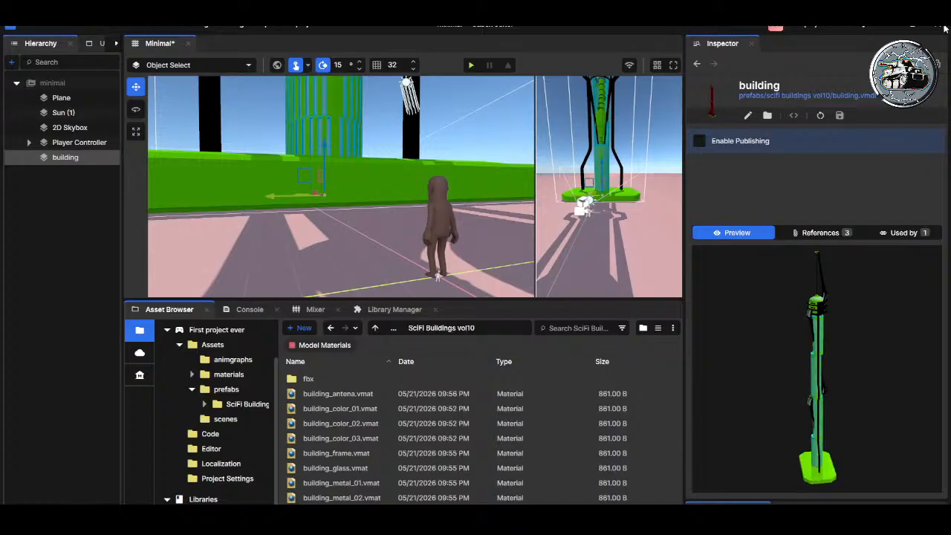
Step: Examine the recoloured building over its full height and compare its base with the Player Controller
right_click_drag(370, 192, 353, 160)
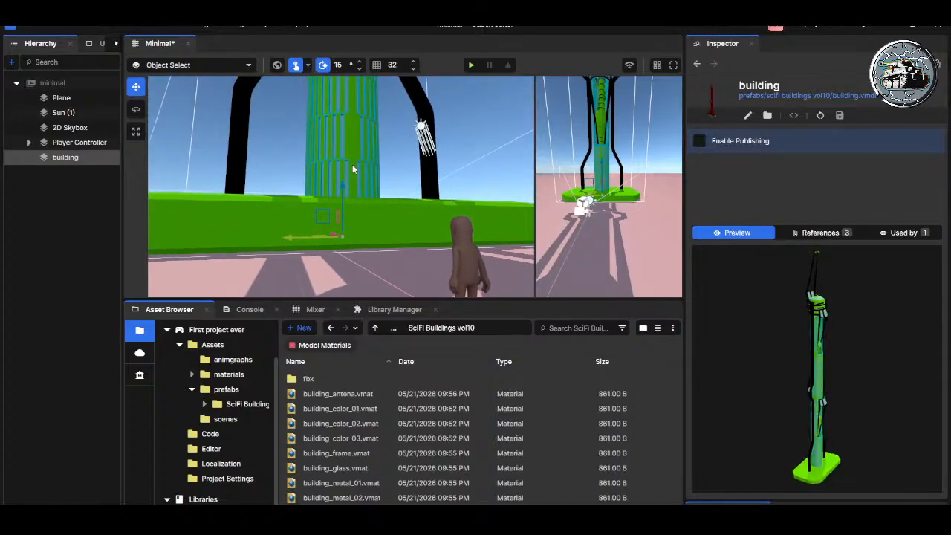
left_click(353, 165)
key("f")
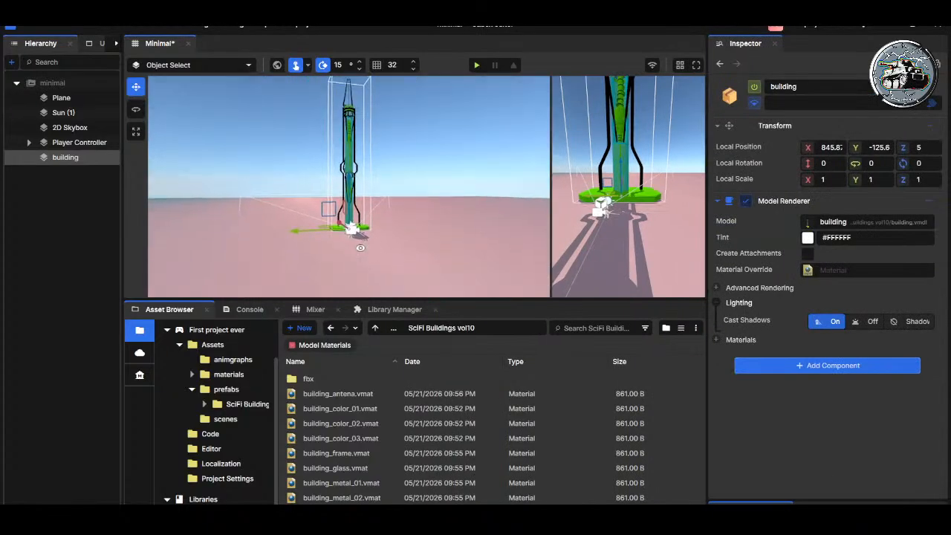
key("w")
right_click_drag(362, 260, 368, 103)
scroll(372, 252, "up", 2)
key("w")
key("s")
key("w")
scroll(372, 251, "up", 5)
key("s")
key("w")
scroll(364, 244, "up", 1)
left_click(106, 144)
key("f")
key("s")
key("a")
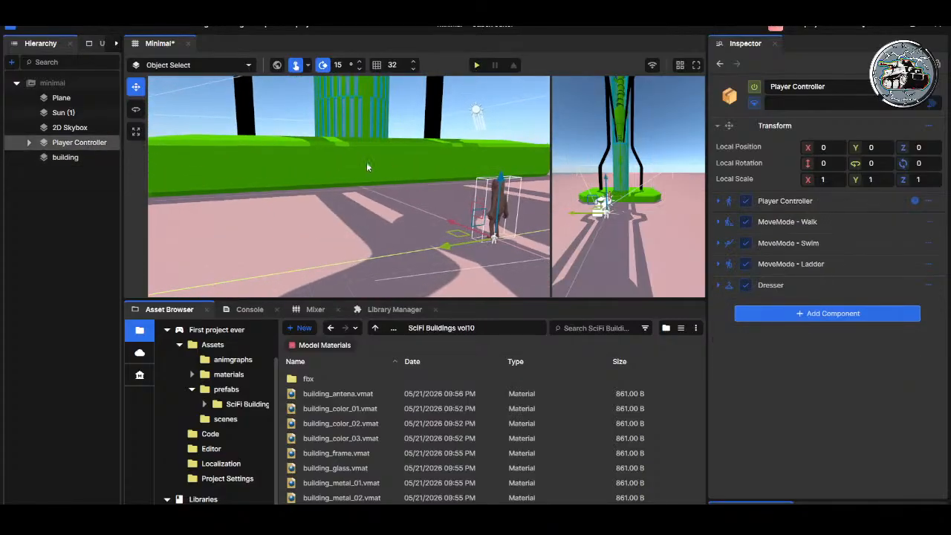
Step: Add a Model Collider component to the building object
left_click(71, 156)
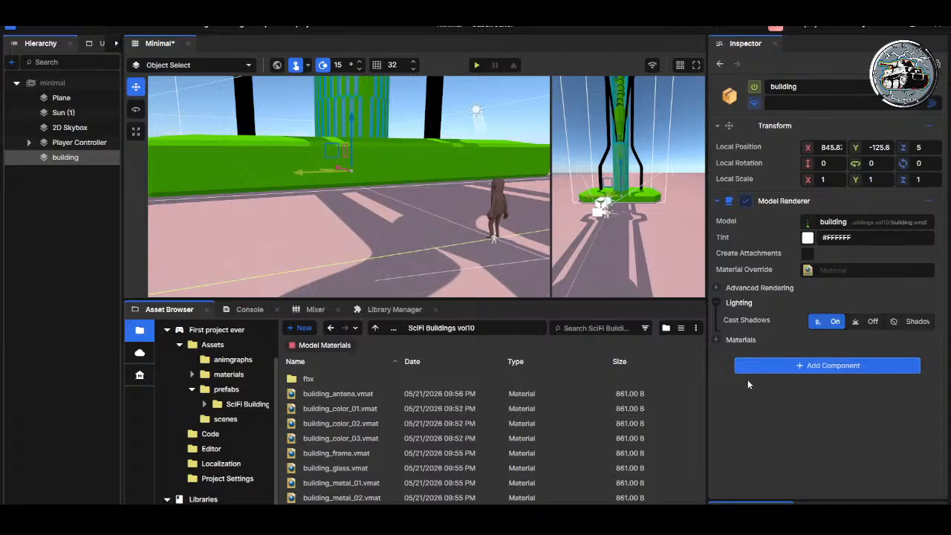
left_click(717, 202)
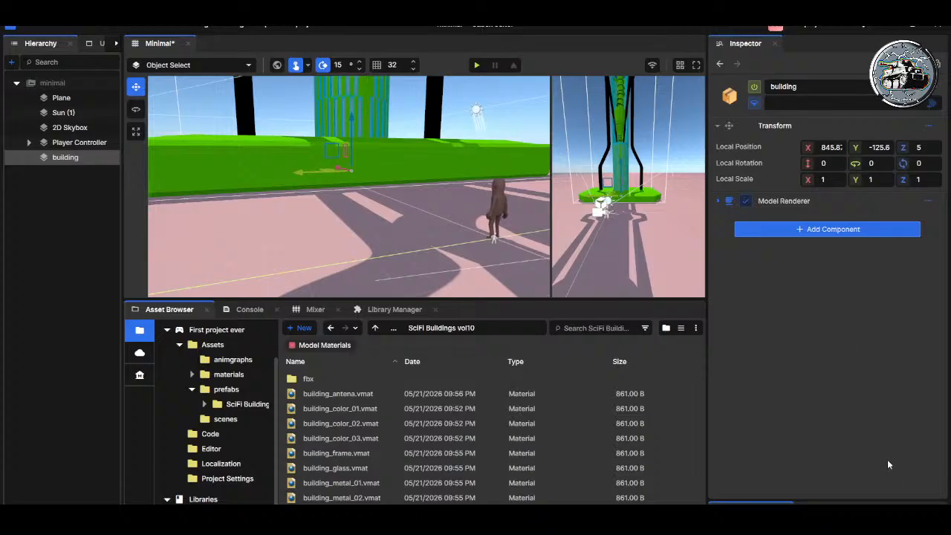
left_click(826, 361)
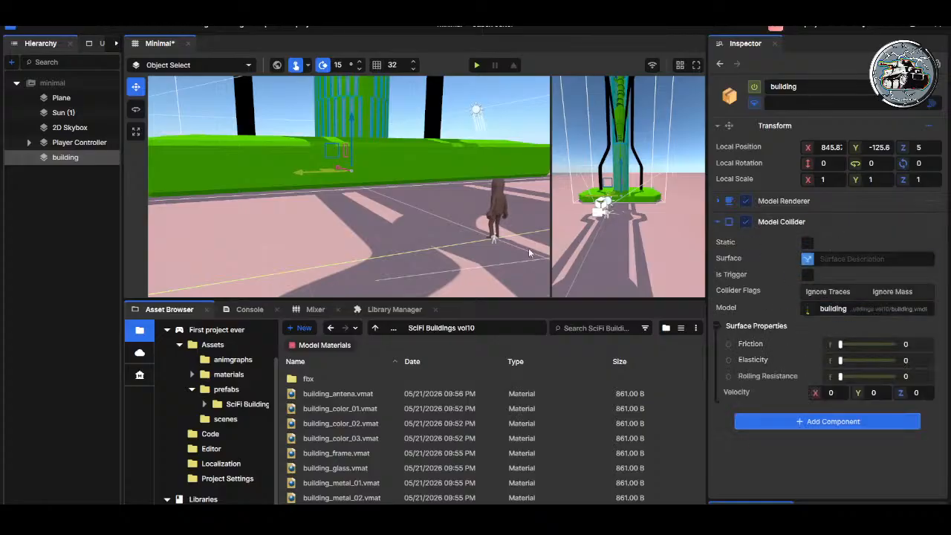
Step: Play-test the scene by walking the player into the building's base, jumping at it and backing away
right_click_drag(413, 185, 484, 200)
left_click(478, 65)
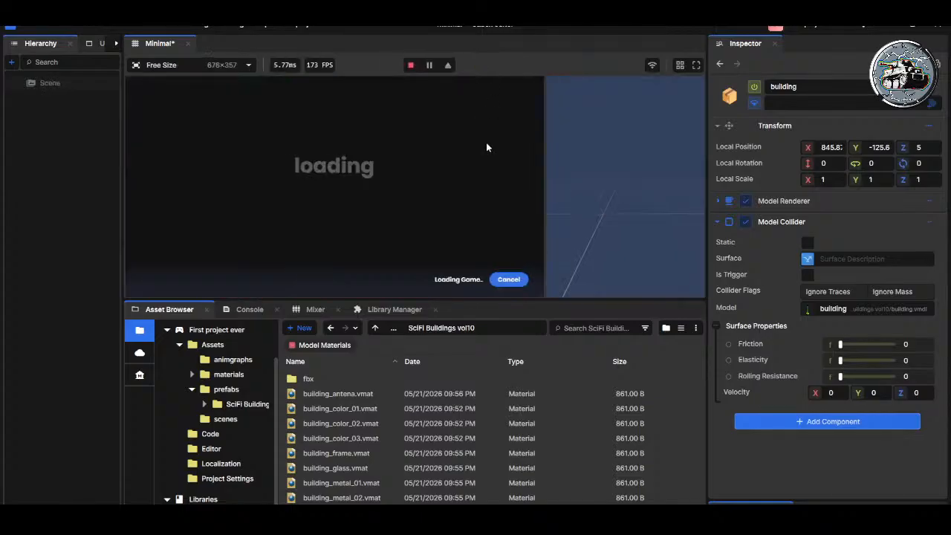
left_click(410, 64)
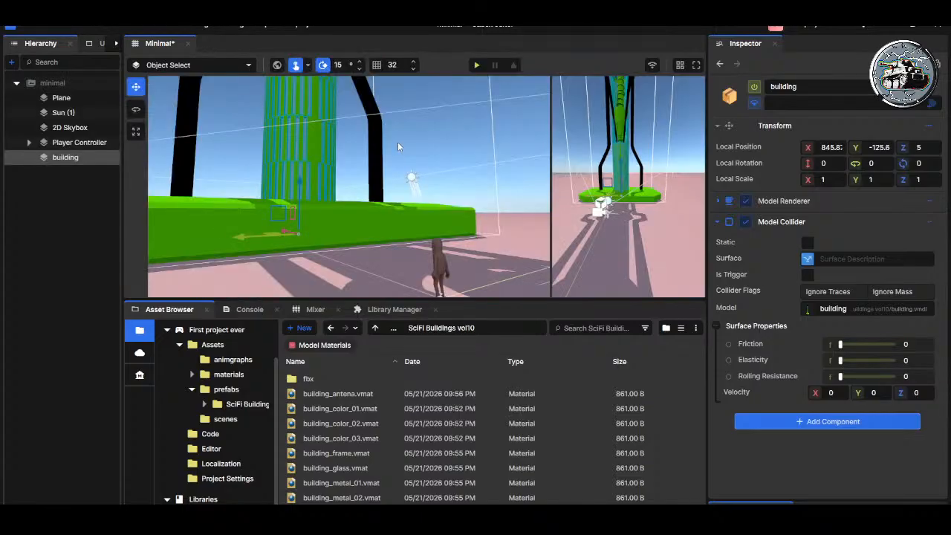
left_click(477, 65)
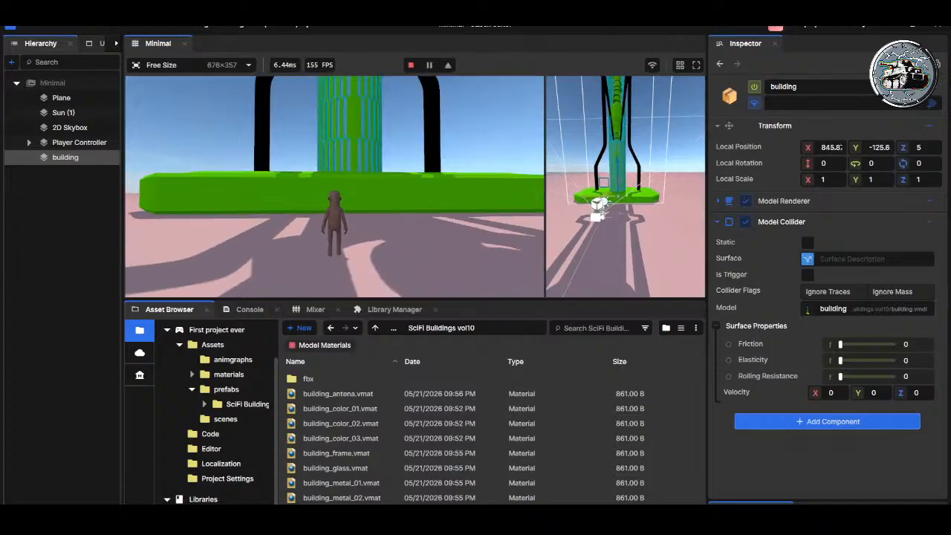
key("w")
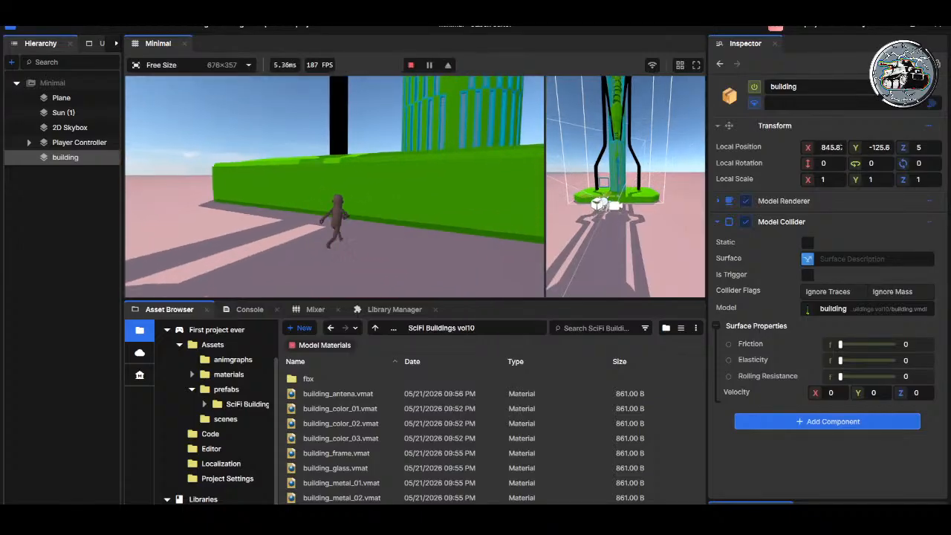
key("w")
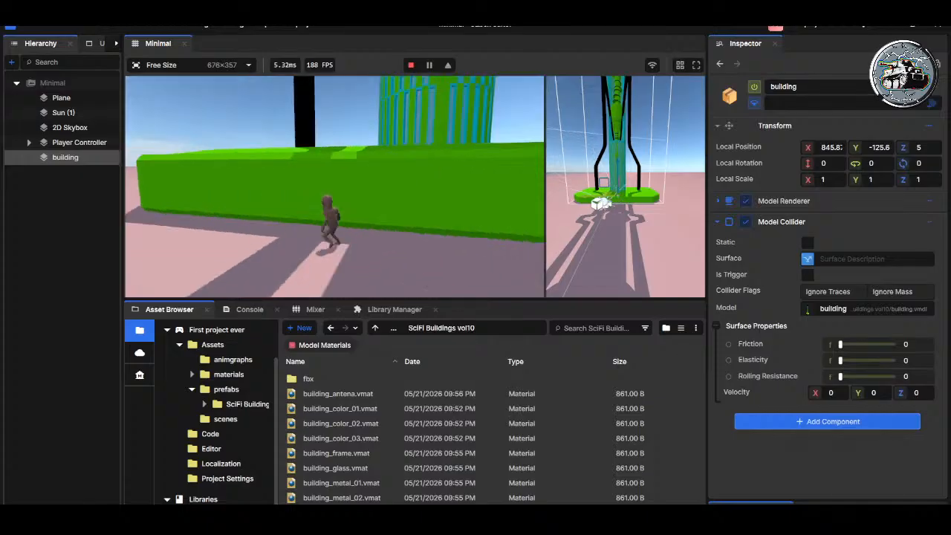
key("space")
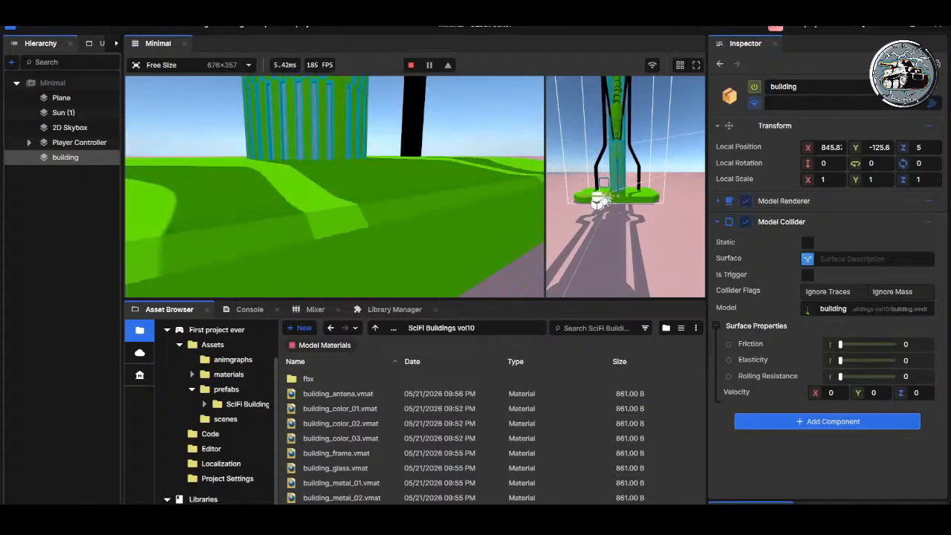
key("s")
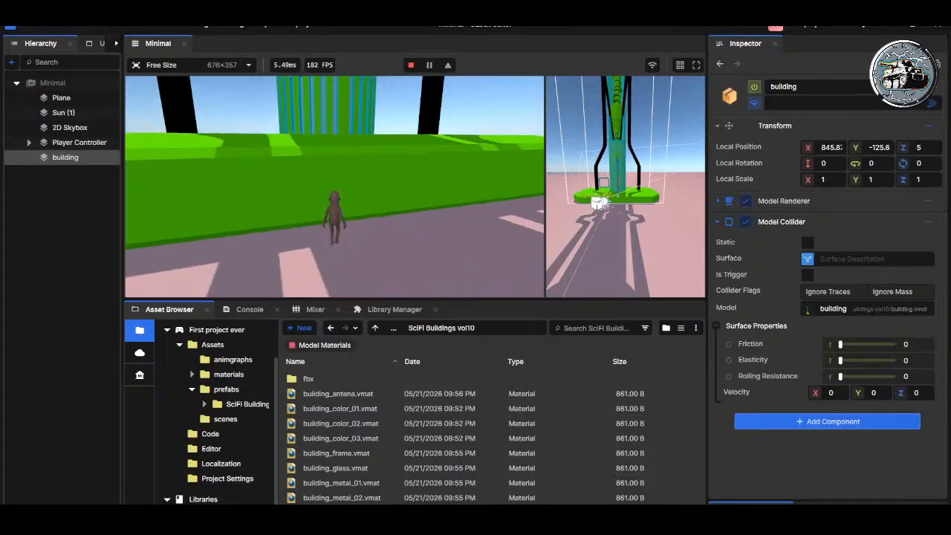
Step: Leave the play-test and make the building's Model Collider static
key("Escape")
left_click(184, 271)
left_click(808, 242)
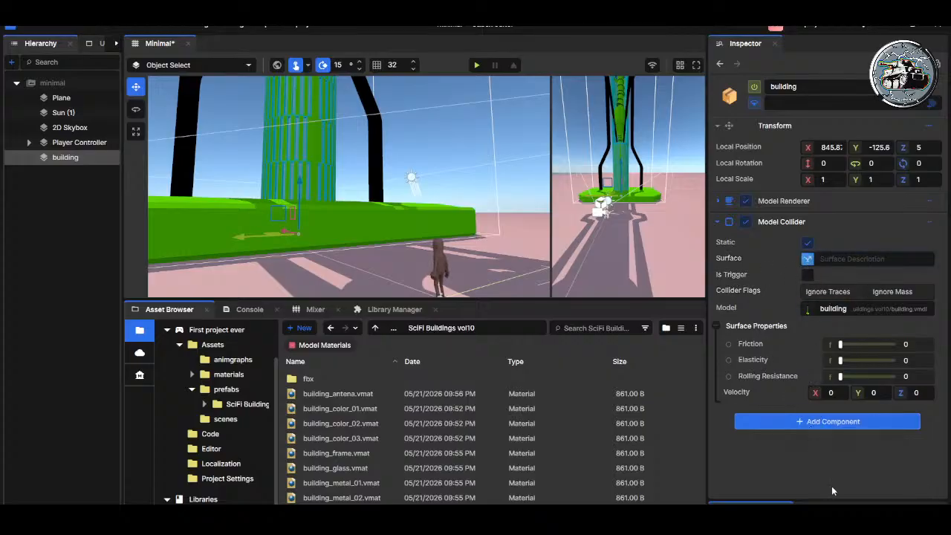
Step: Add a capsule collider to the Player Controller, with start Z about 0.416 and end Z about 64.19 to span the character's height
left_click(70, 142)
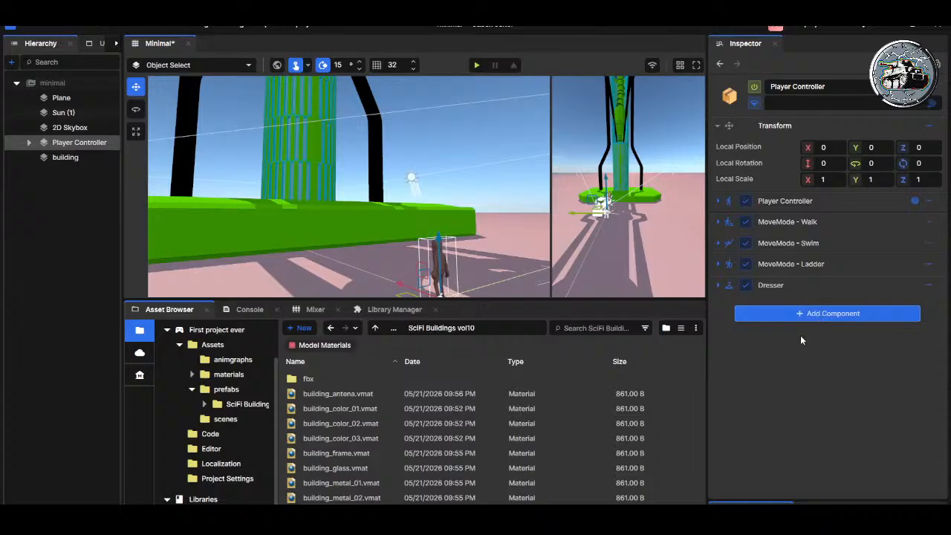
left_click(833, 336)
key("s")
right_click_drag(469, 258, 257, 248)
key("w")
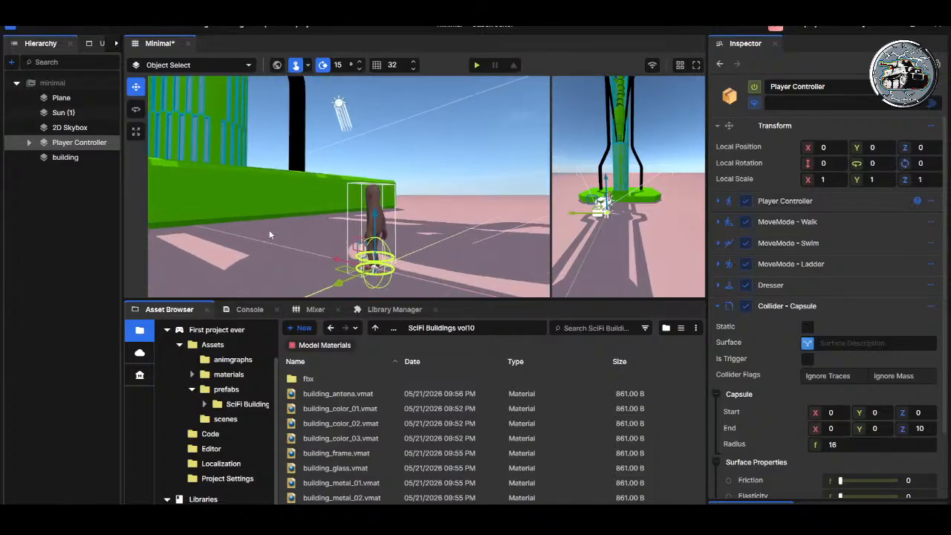
scroll(792, 341, "down", 2)
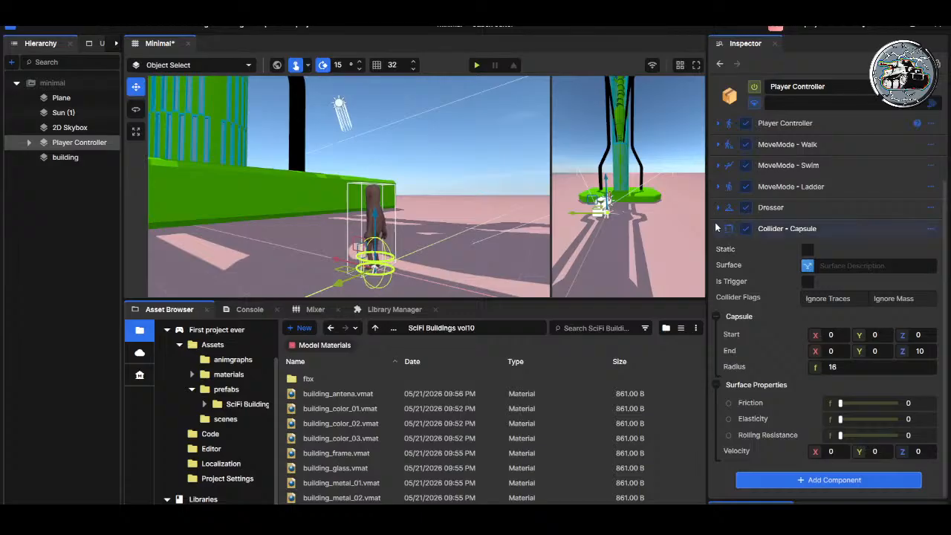
mouse_move(903, 334)
left_mouse_down()
mouse_move(896, 351)
mouse_move(911, 351)
left_mouse_up()
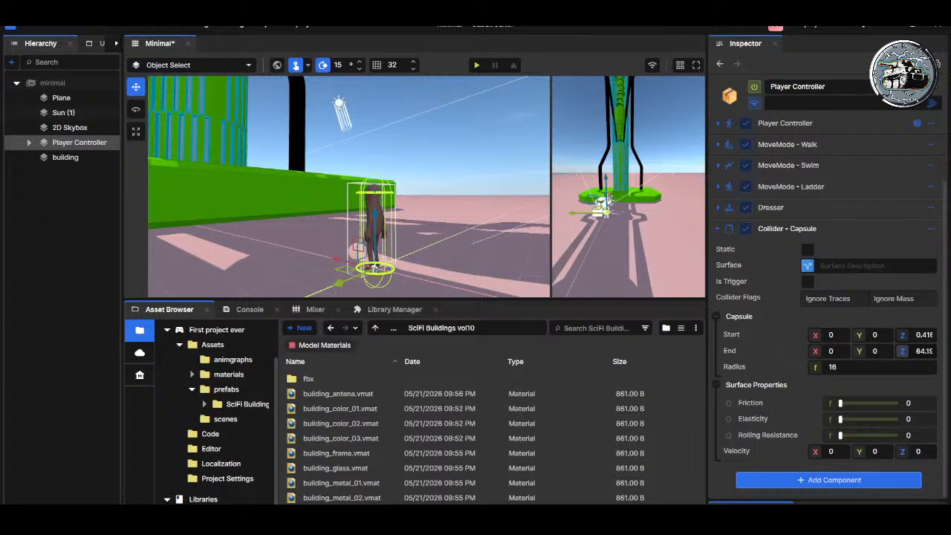
left_click(718, 227)
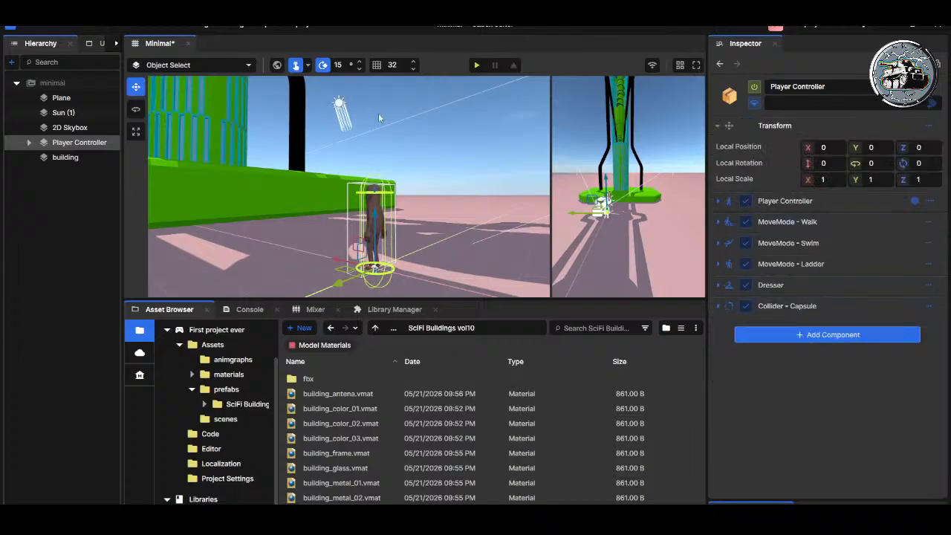
Step: Play-test the player with the capsule collider attached, and leave the game
left_click(477, 65)
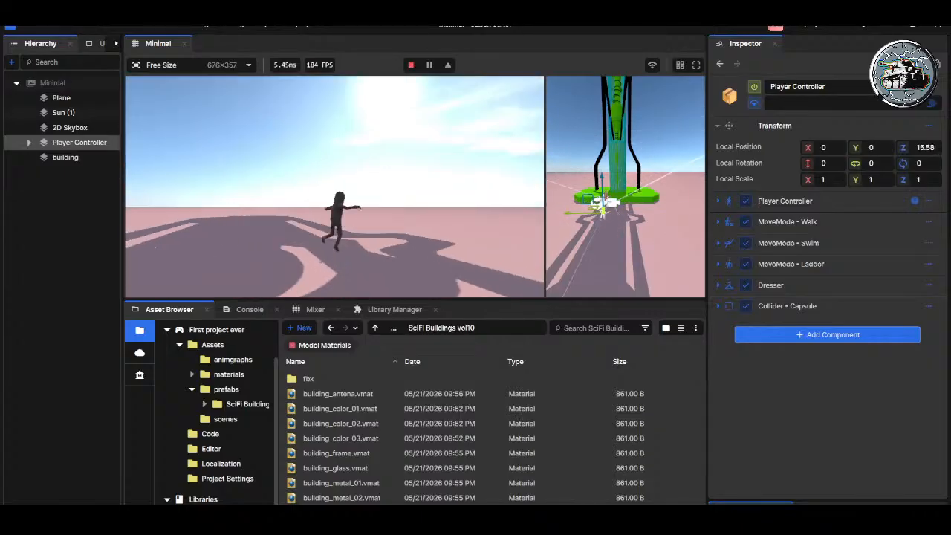
key("Escape")
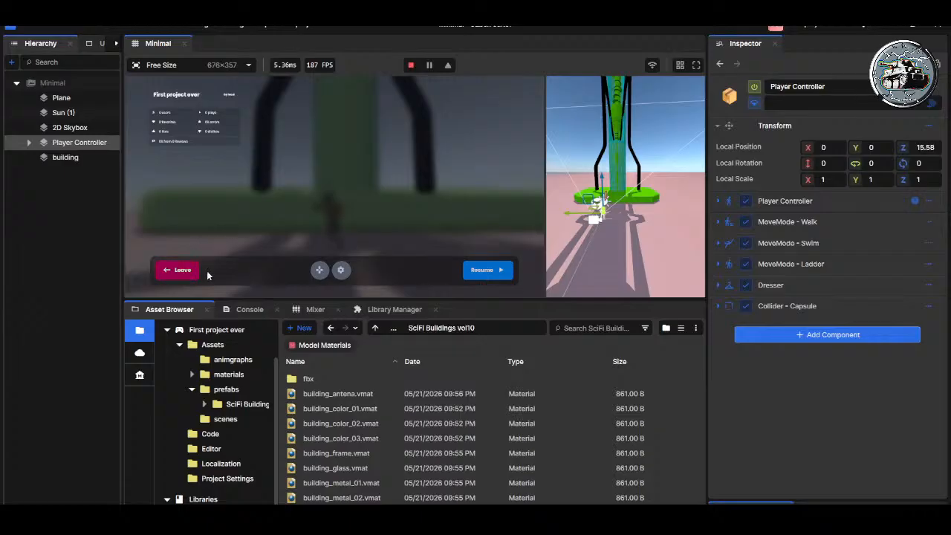
left_click(175, 270)
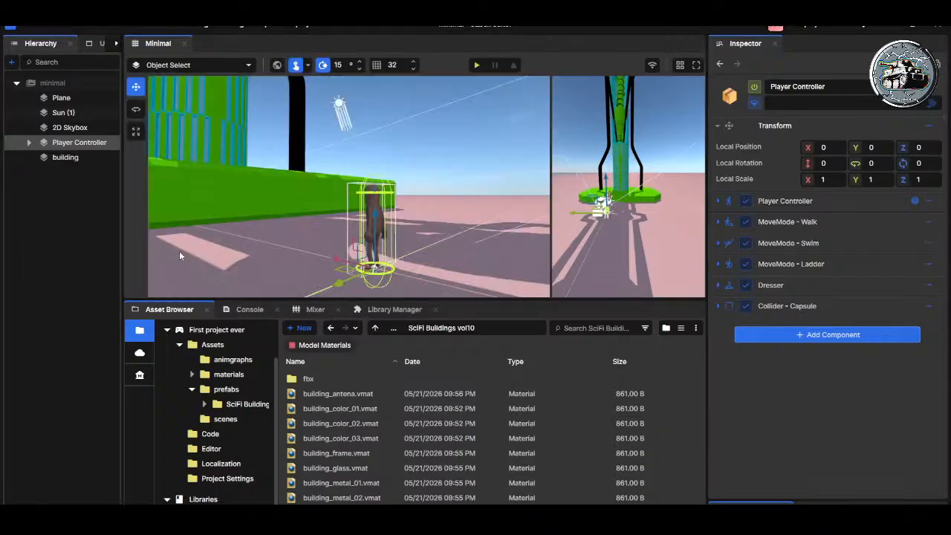
Step: Remove the capsule collider component from the Player Controller
left_click(776, 307)
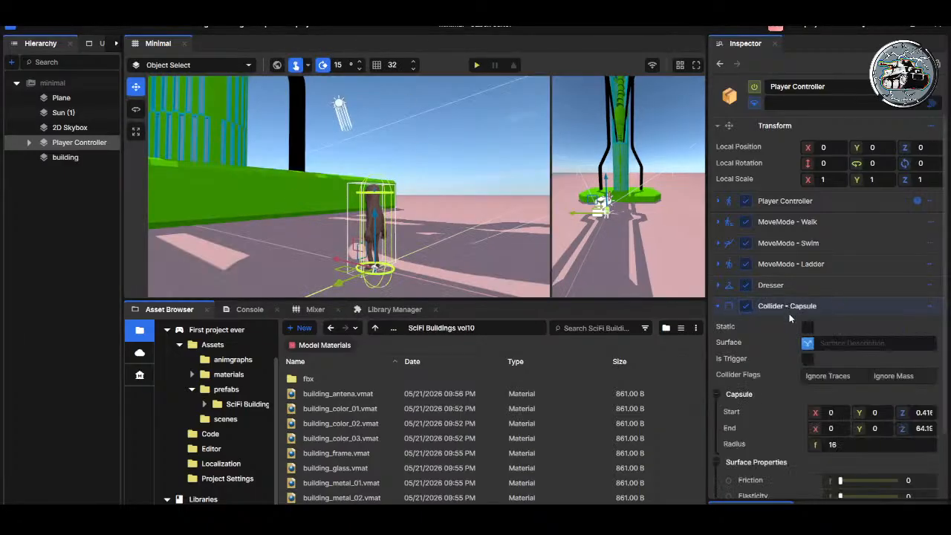
key("Delete")
key("ctrl+z")
left_click(777, 310)
left_click(717, 306)
scroll(780, 309, "down", 2)
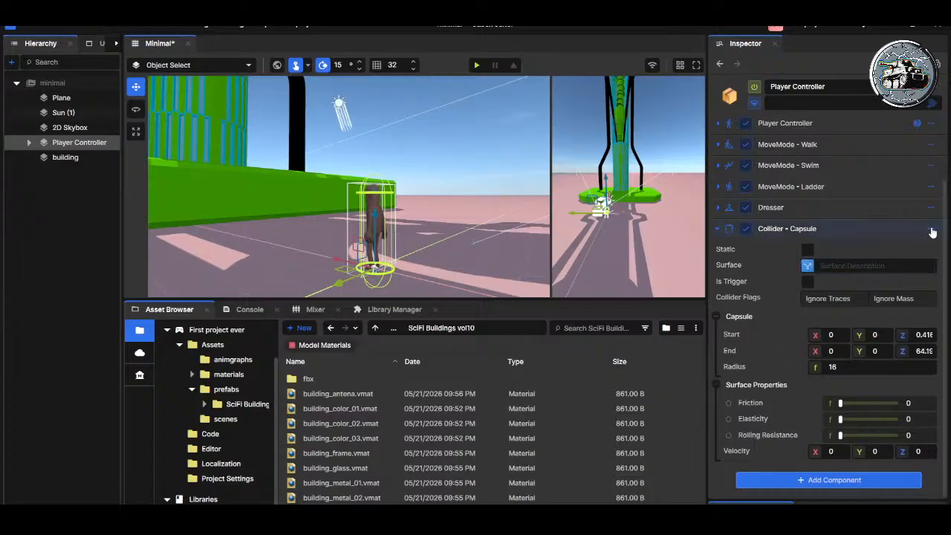
key("ctrl+z")
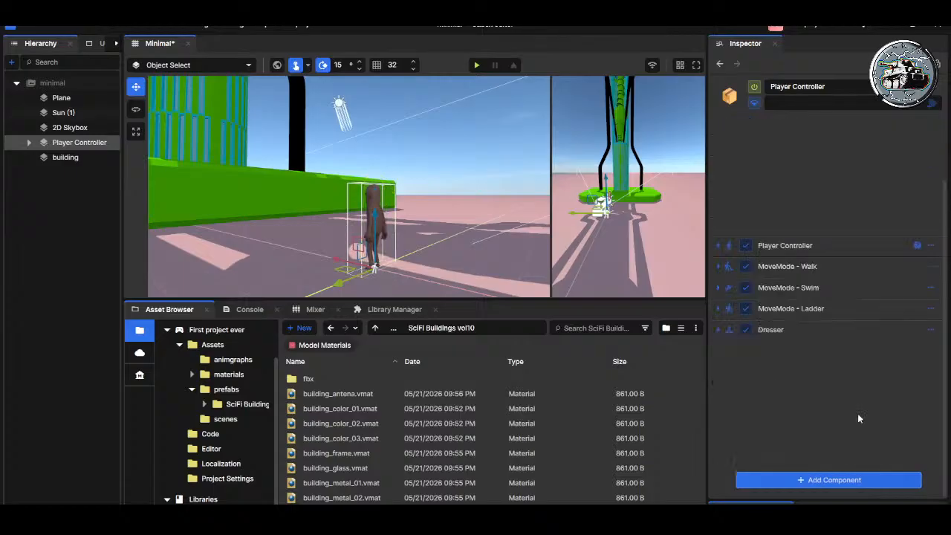
Step: Run the scene again to check the player's movement after the capsule removal, and leave the game
left_click(474, 65)
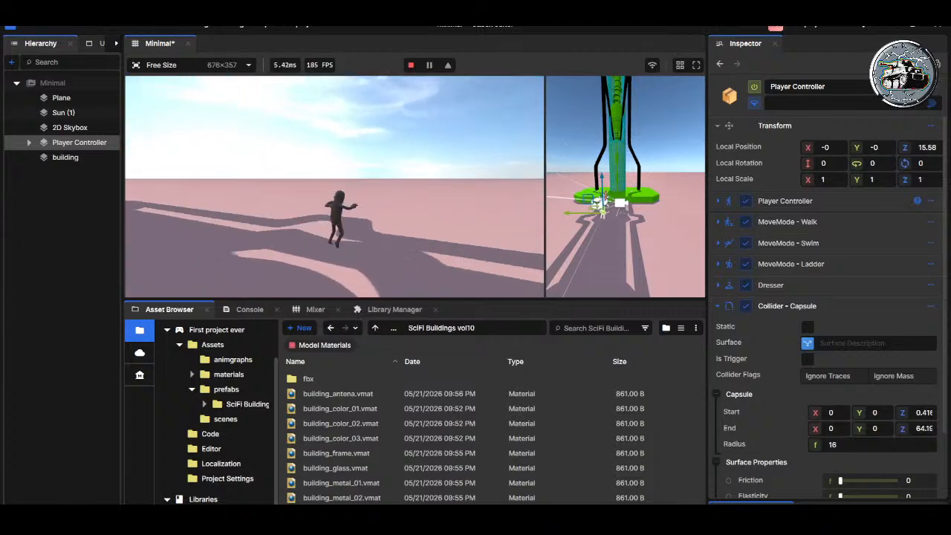
key("Escape")
left_click(200, 272)
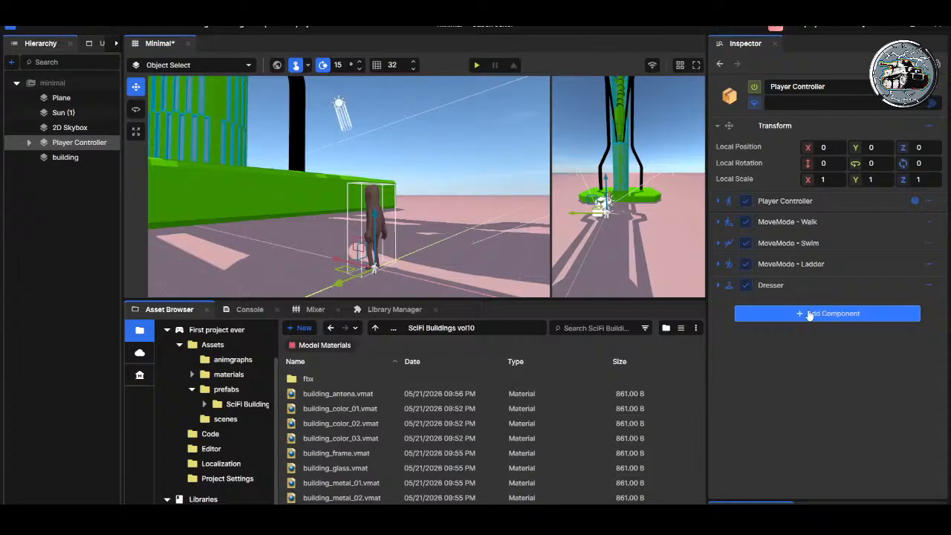
Step: Disable the MoveMode - Swim component on the Player Controller
left_click(718, 243)
left_click(746, 243)
left_click(719, 244)
left_click(745, 243)
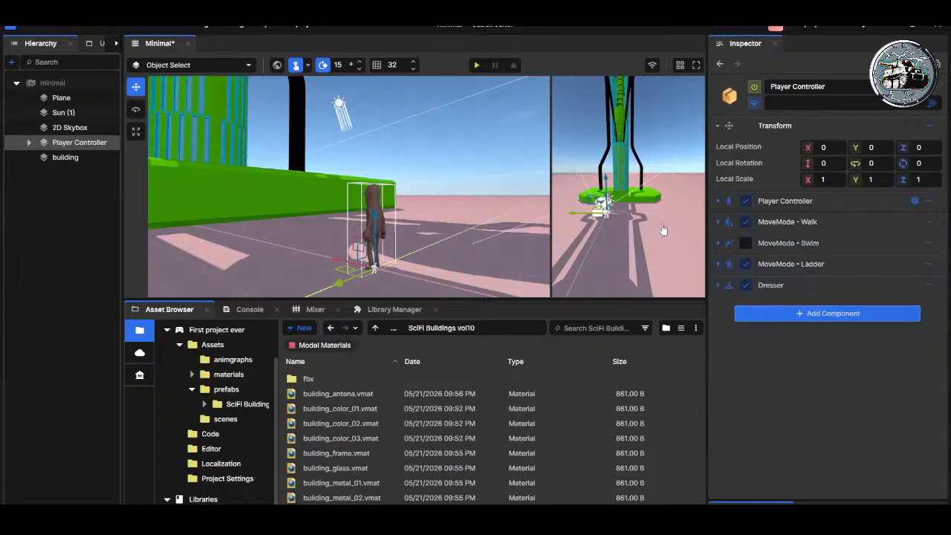
Step: Run the game to check how the player behaves with swim mode disabled, and leave it
left_click(476, 64)
key("Escape")
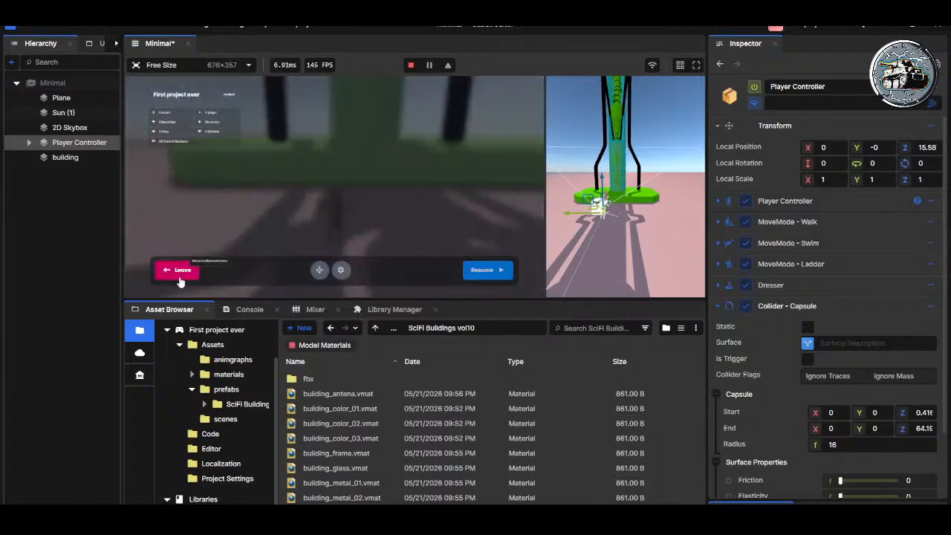
left_click(199, 267)
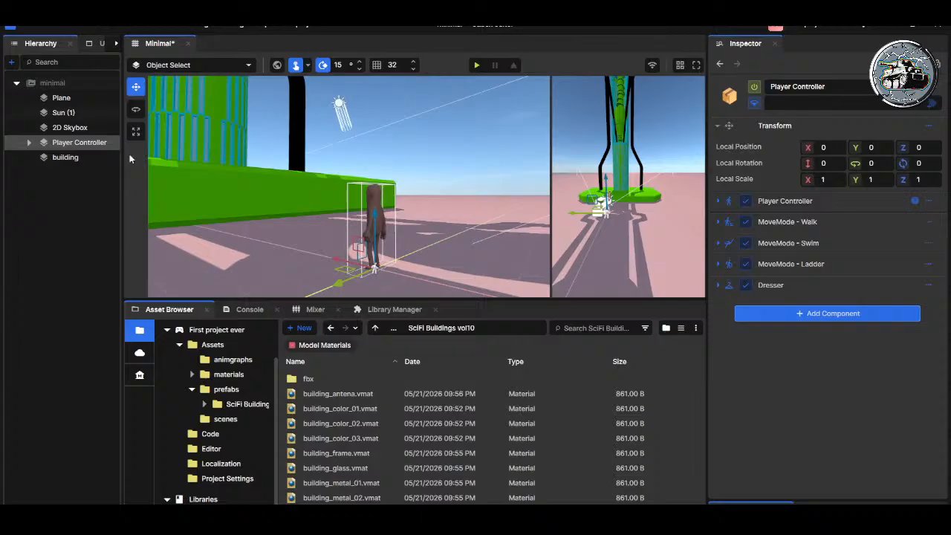
Step: Check the building's collider settings and play-test walking the player up to the building's base
left_click(78, 157)
left_click(78, 143)
left_click(70, 158)
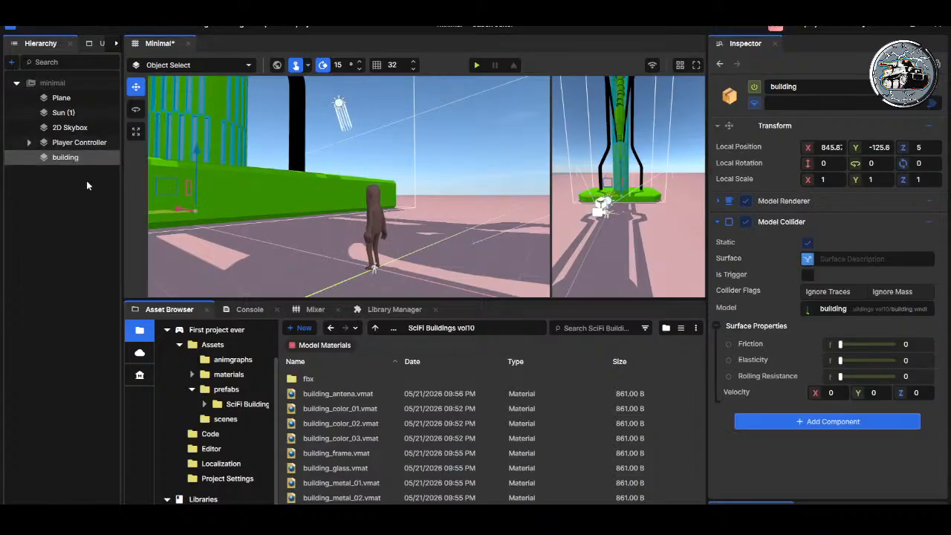
left_click(476, 65)
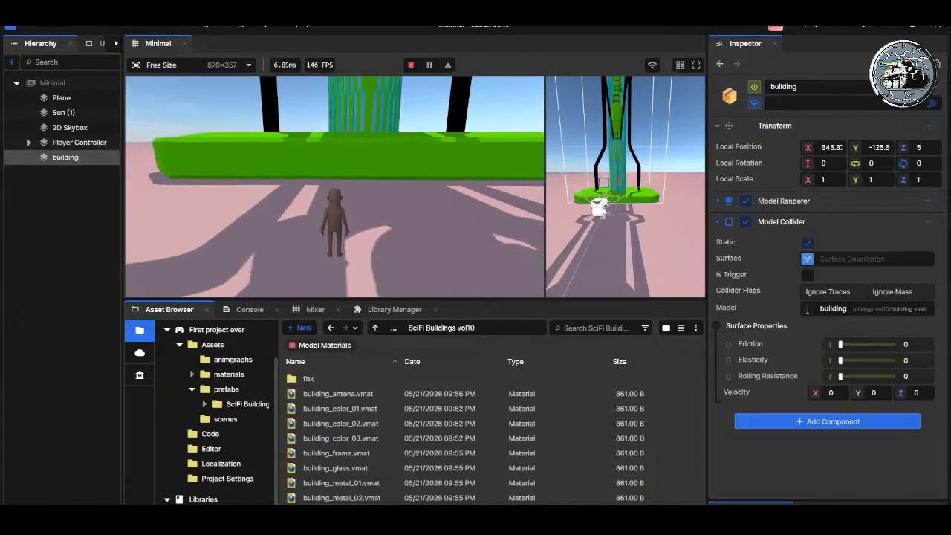
key("w")
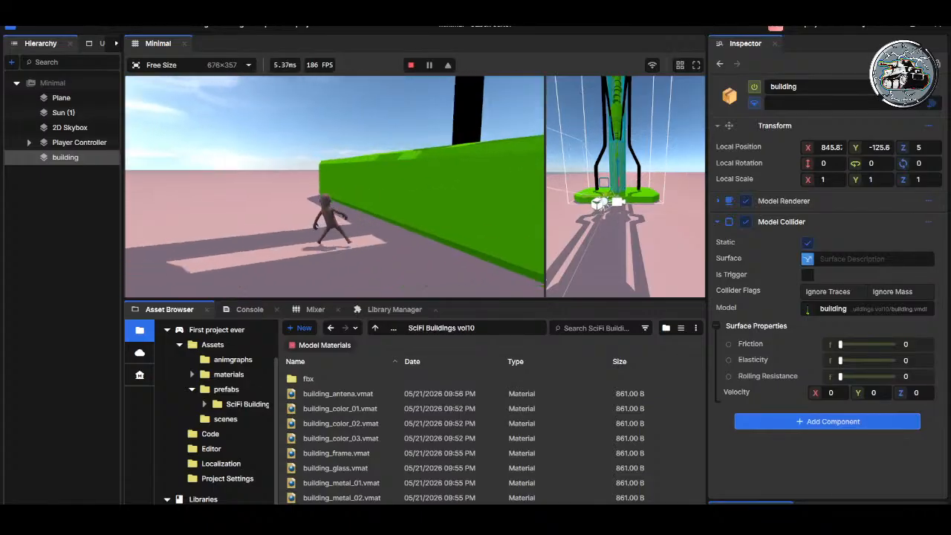
key("Escape")
left_click(182, 270)
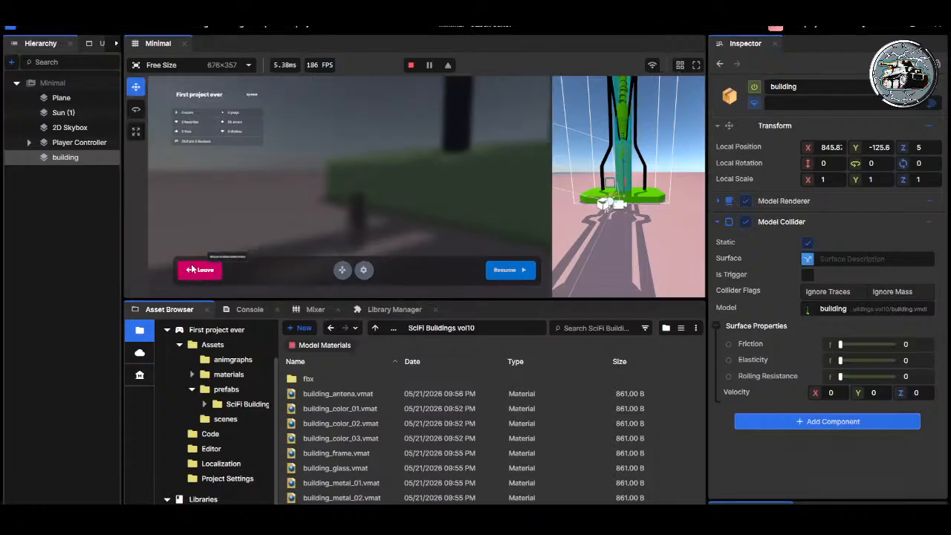
Step: Review the player and building components, and add a Rigid Body component to the Player Controller
left_click(79, 142)
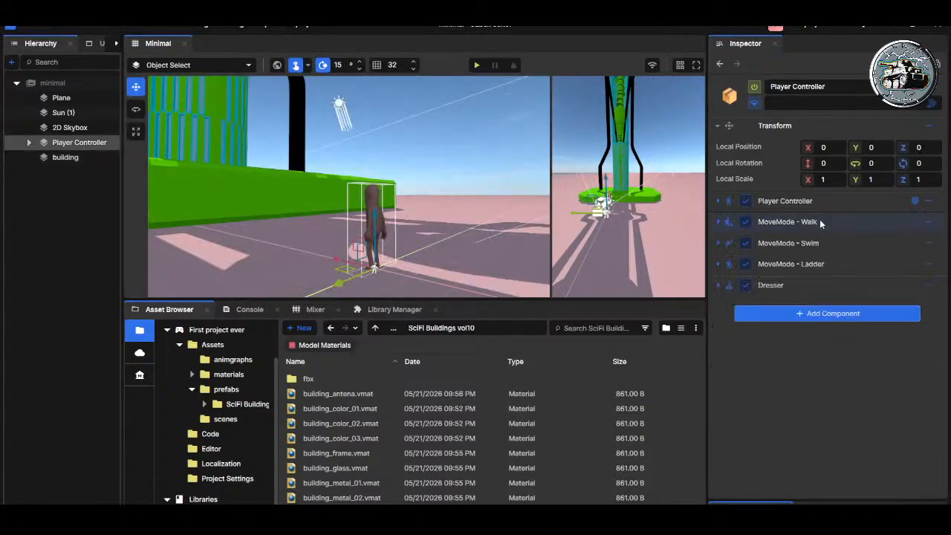
left_click(89, 158)
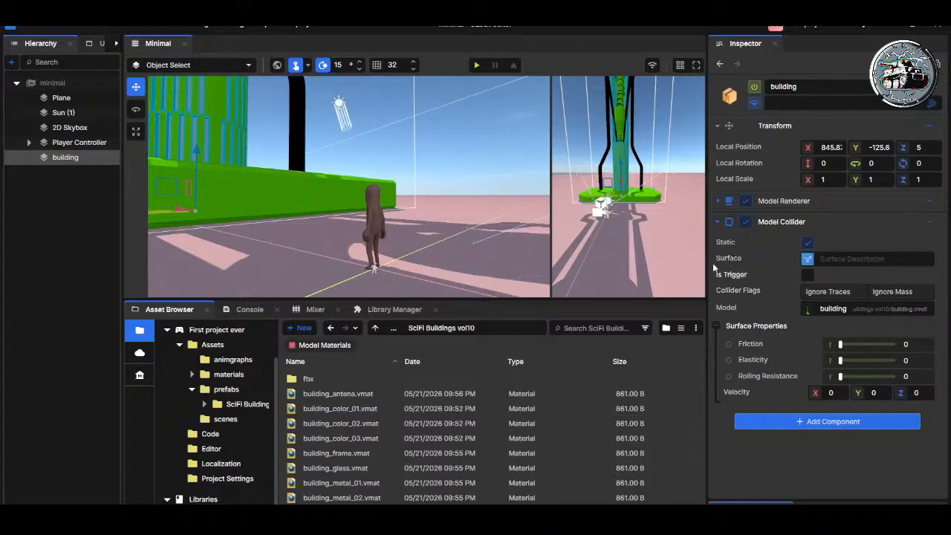
left_click(718, 222)
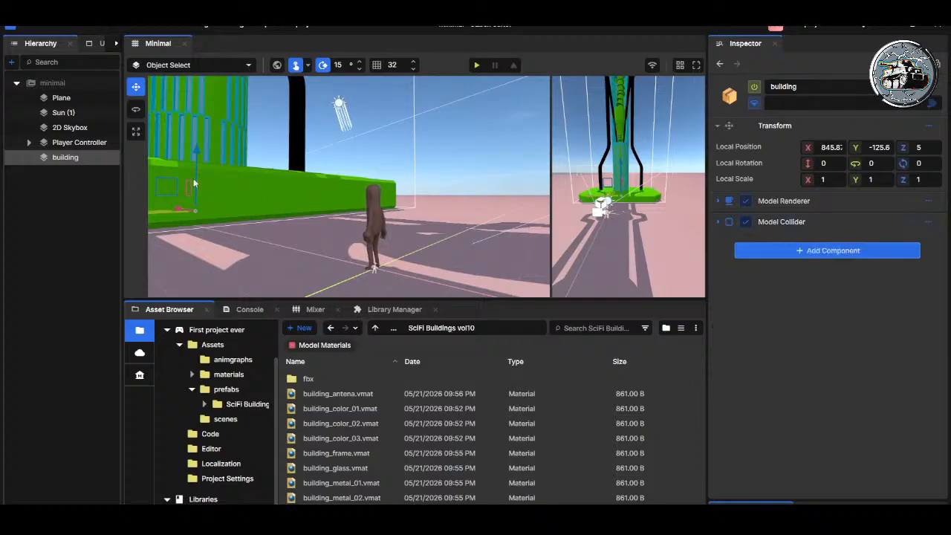
left_click(72, 142)
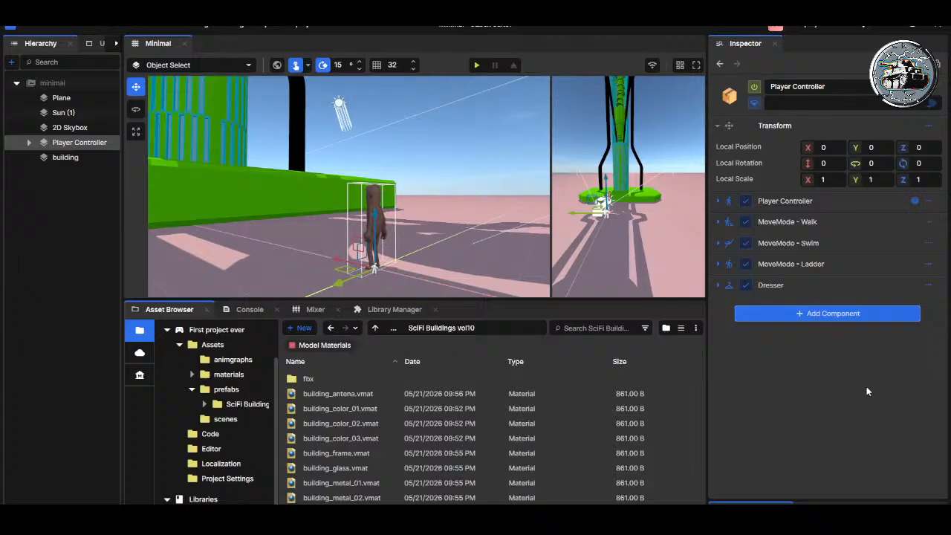
left_click(849, 368)
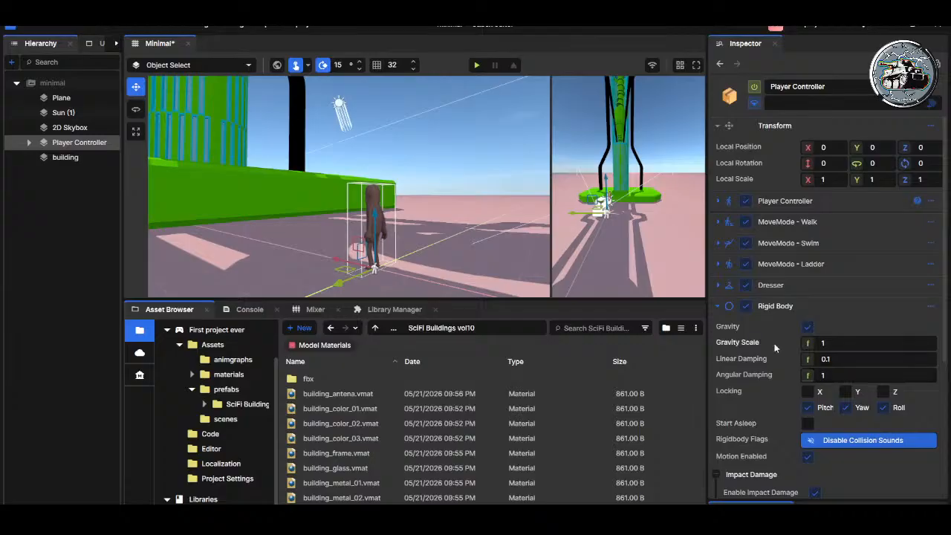
left_click(727, 307)
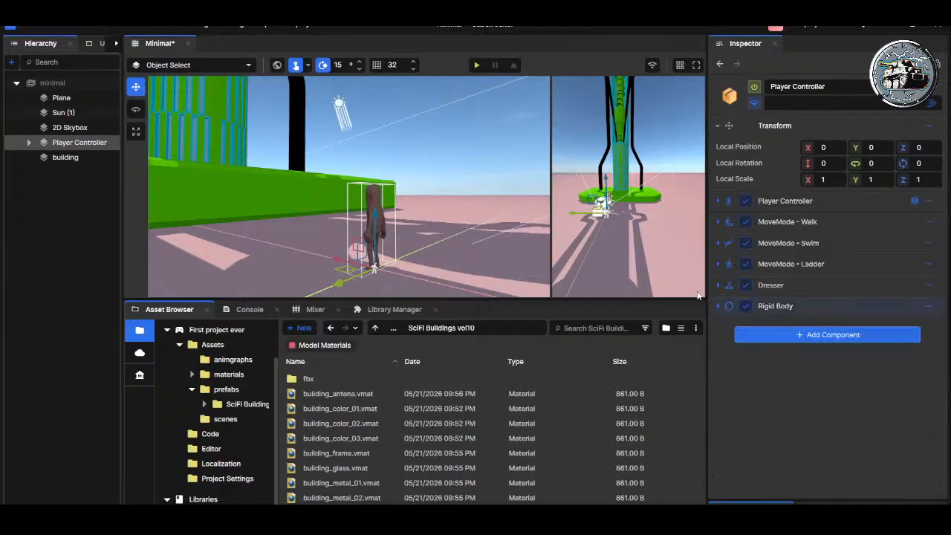
Step: Play-test walking the player toward and away from the building after adding the Rigid Body to the Player Controller, and leave the game
left_click(477, 64)
key("w")
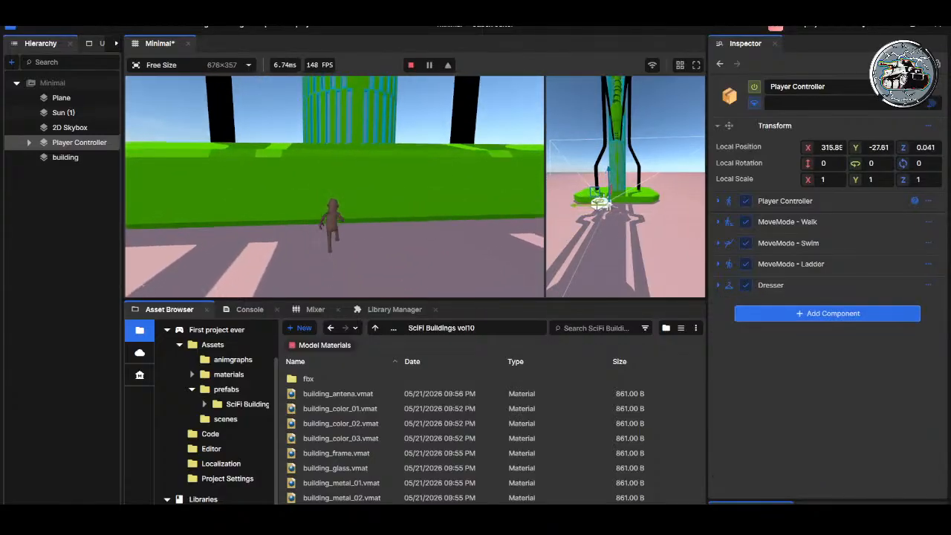
key("s")
key("Escape")
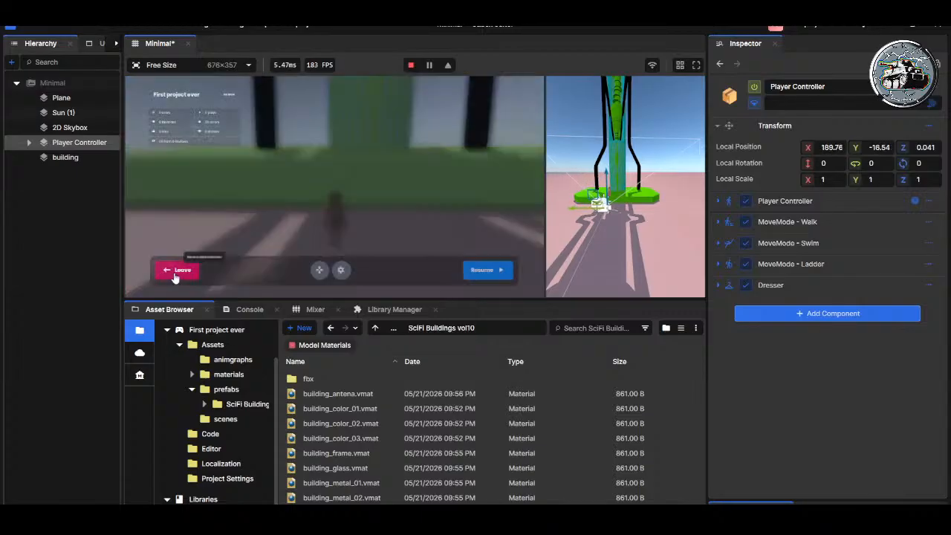
left_click(172, 272)
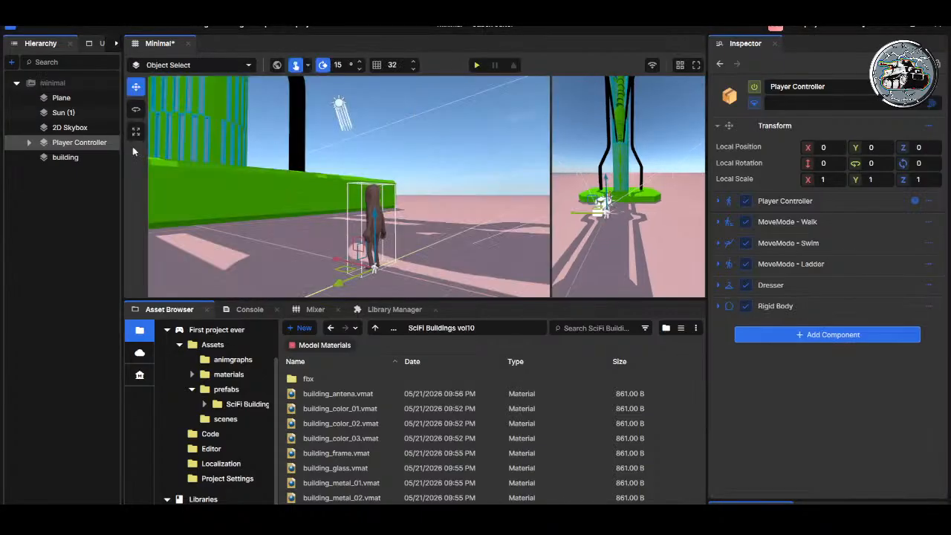
Step: Check the building's Rigid Body component, play-test the player's movement near the building, stop the game and save the scene
left_click(78, 157)
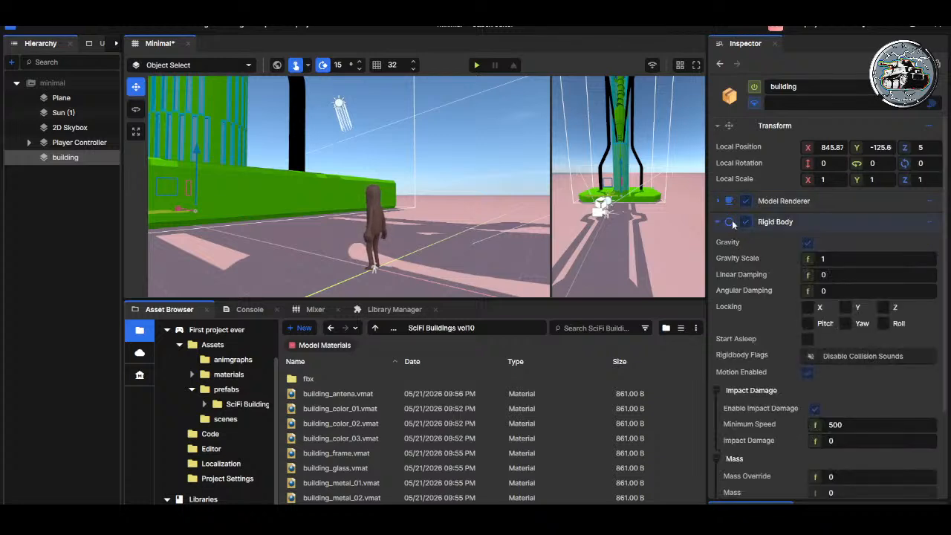
left_click(721, 221)
left_click(476, 64)
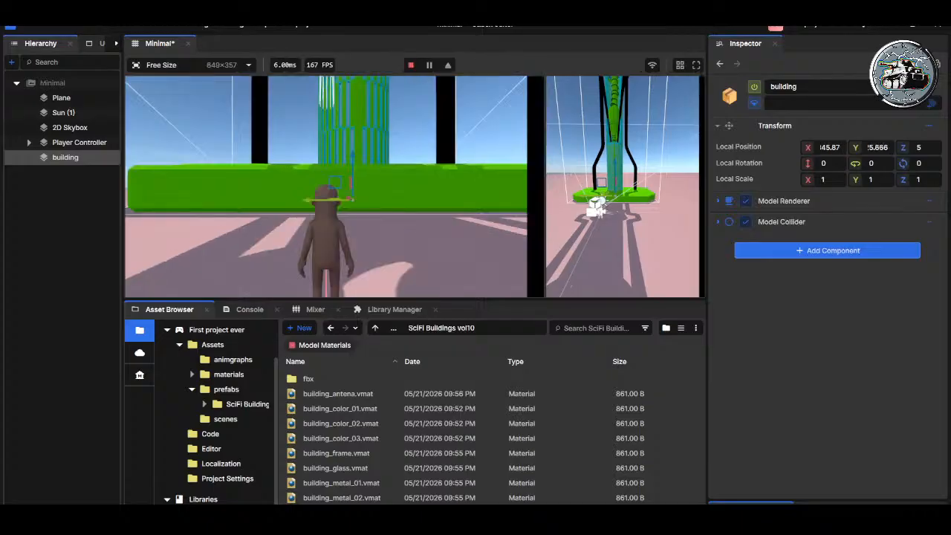
key("w")
key("s")
key("s")
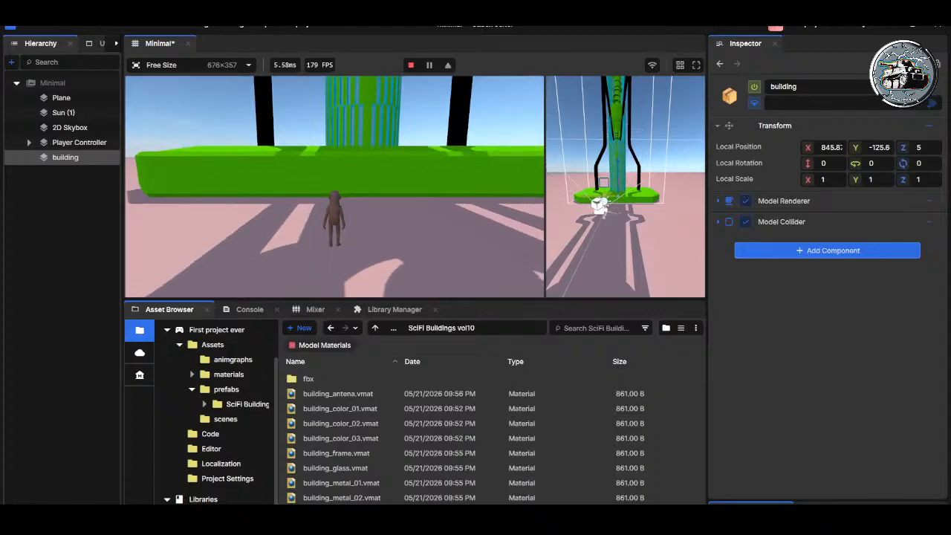
key("Escape")
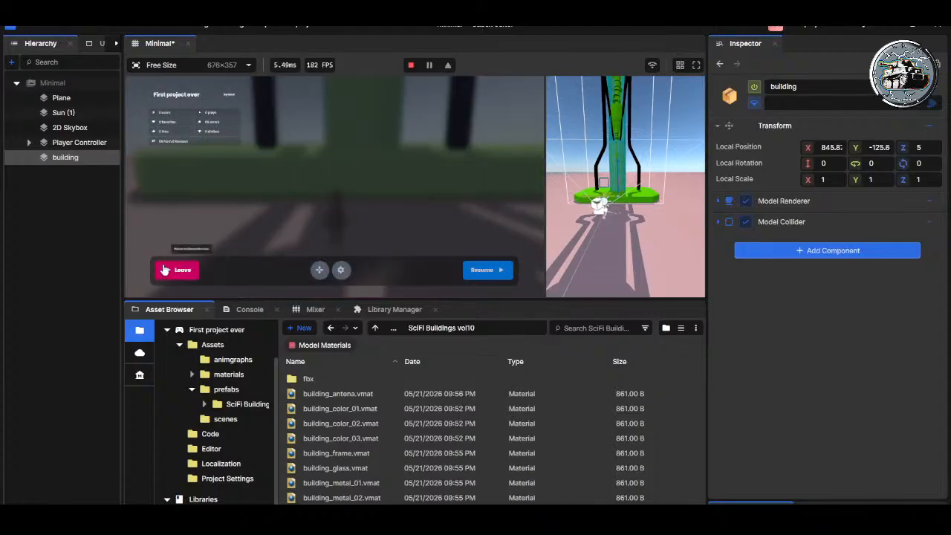
left_click(411, 65)
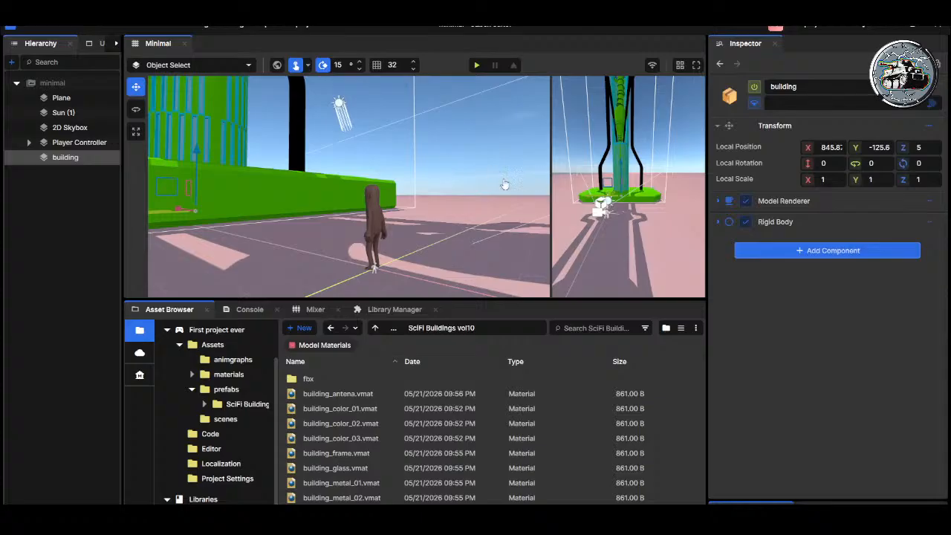
Step: Compare the Player Controller and building components, play-test walking the player up to the building's base again, and leave the game
left_click(70, 143)
left_click(66, 157)
left_click(477, 65)
key("w")
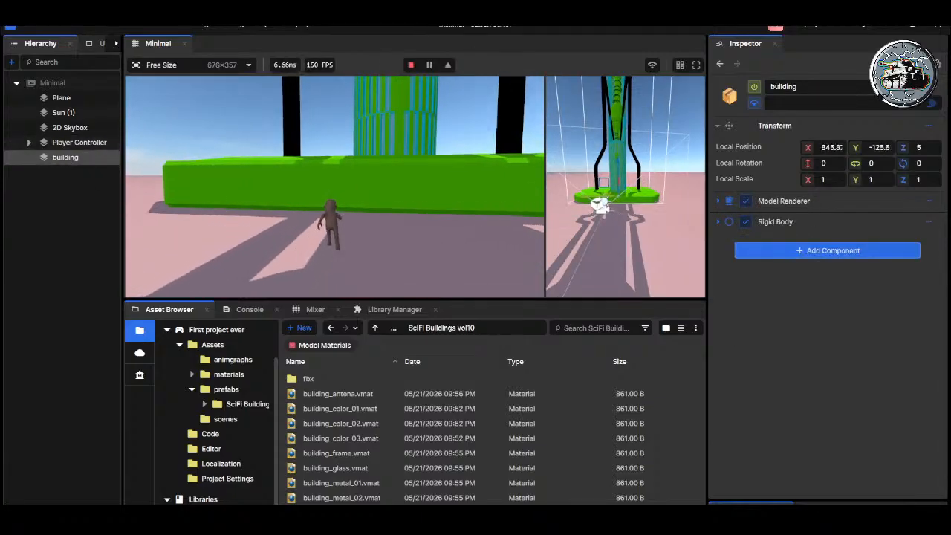
key("c")
key("c")
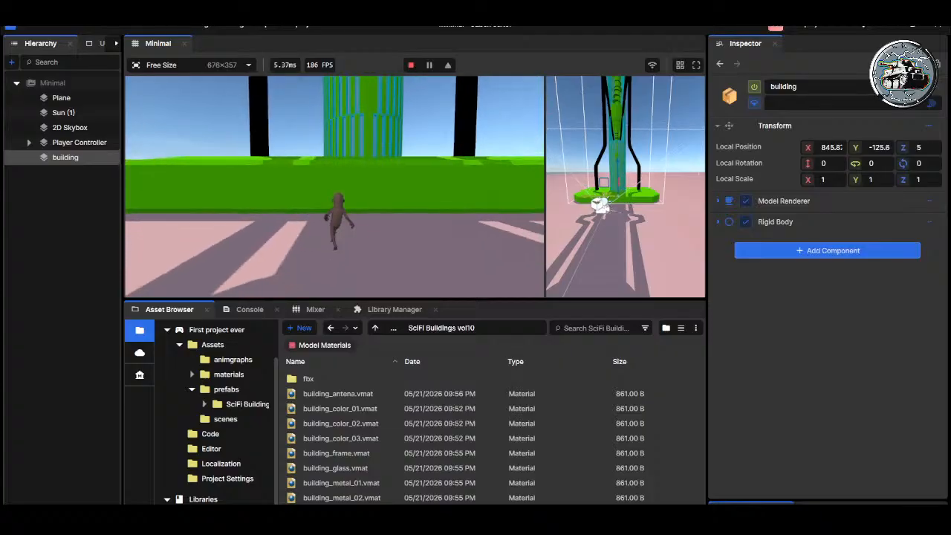
key("Escape")
left_click(171, 270)
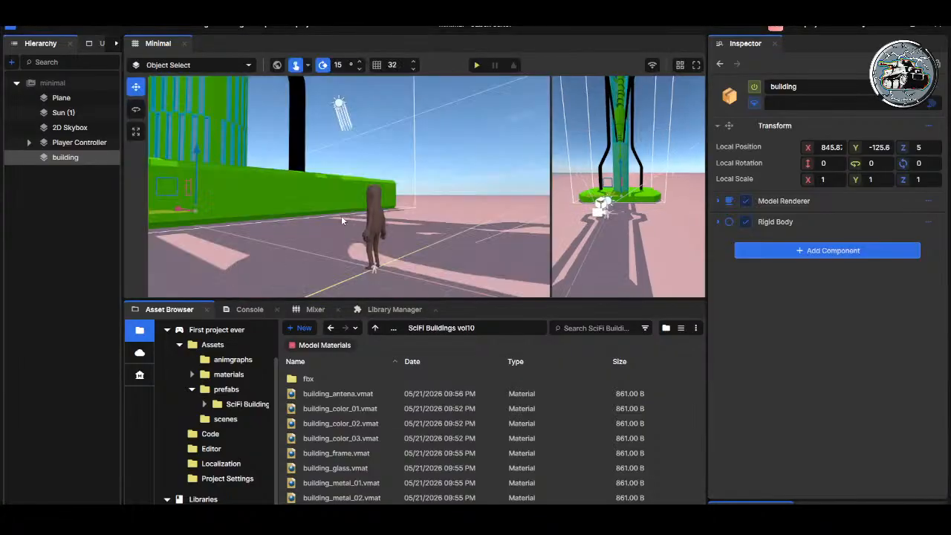
right_click_drag(309, 218, 172, 211)
key("s")
key("s")
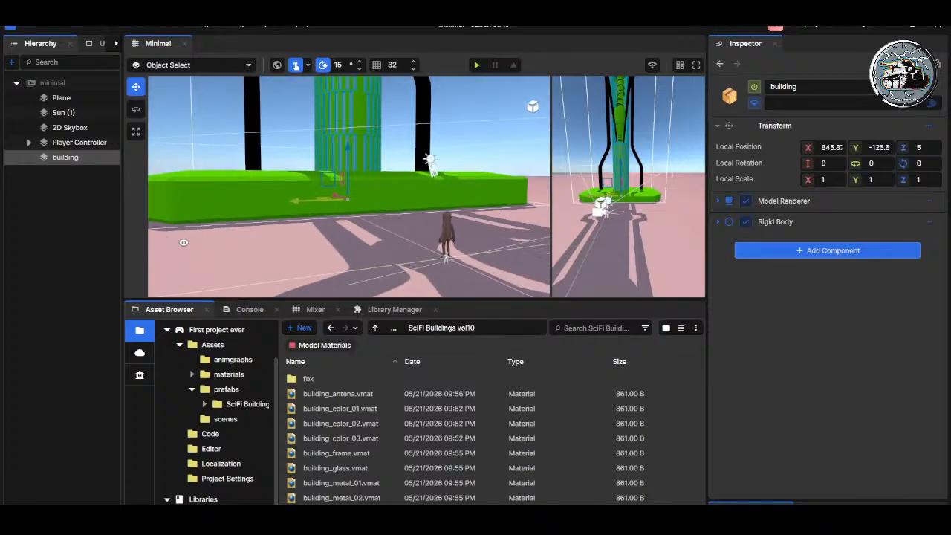
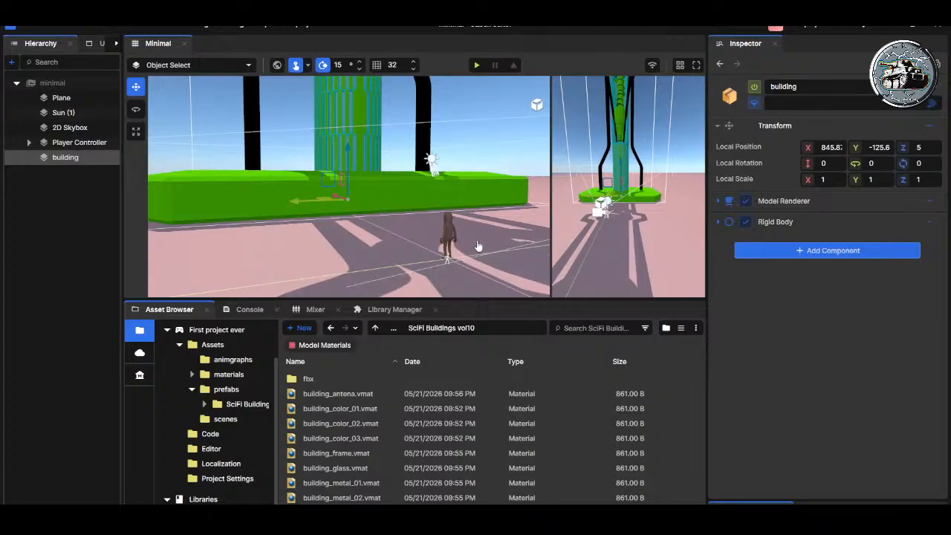
Step: Disable the building's Rigid Body component and save the scene
right_click_drag(318, 192, 479, 200)
left_click(747, 222)
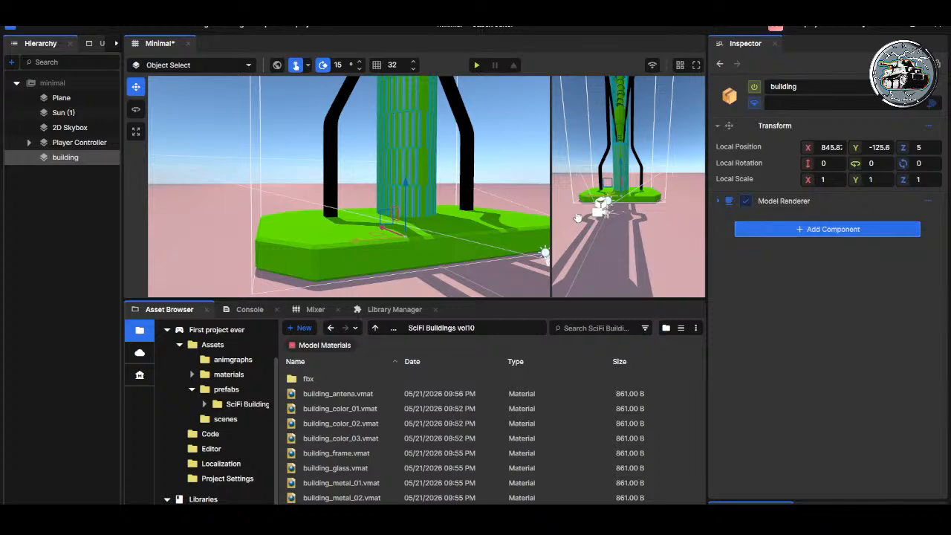
key("ctrl+s")
Step: Give the building a Collider - Box component in place of its Rigid Body
right_click_drag(384, 185, 414, 273)
key("s")
key("s")
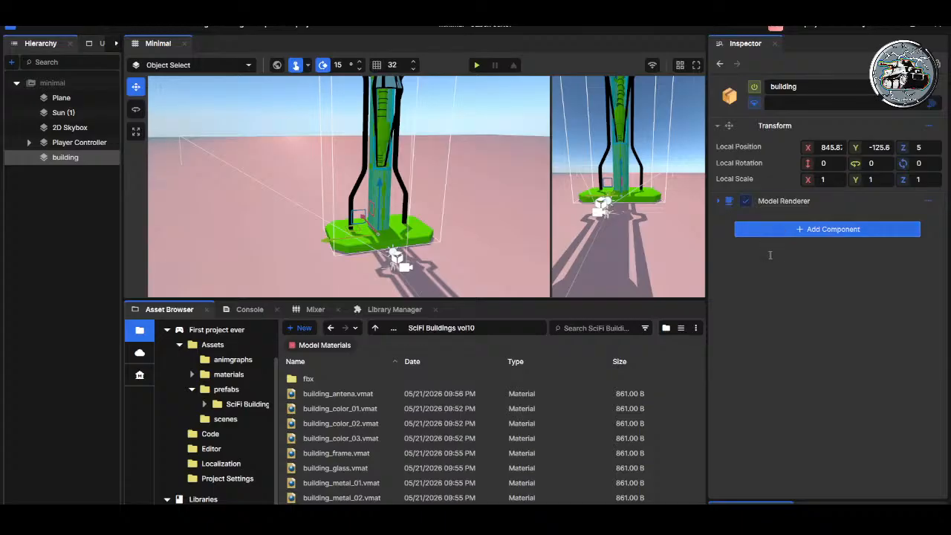
left_click(798, 290)
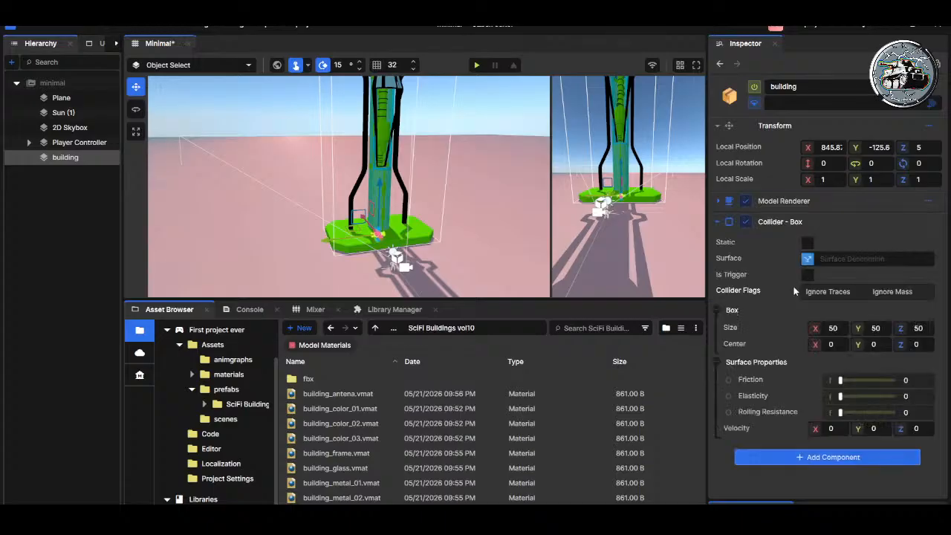
Step: Try the Is Trigger option on the building's Box collider, review its trigger events and turn the option off again
left_click(807, 276)
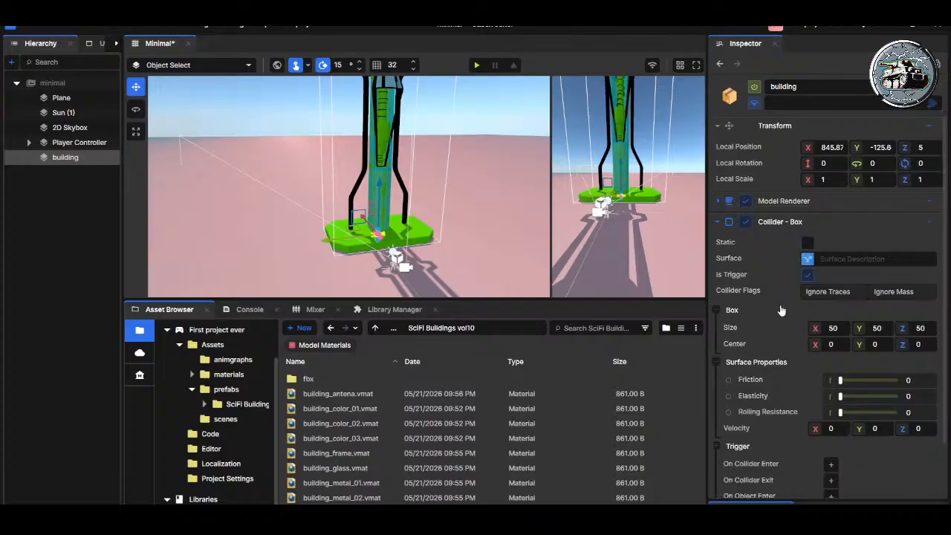
scroll(781, 312, "down", 2)
scroll(781, 333, "up", 1)
scroll(786, 325, "down", 1)
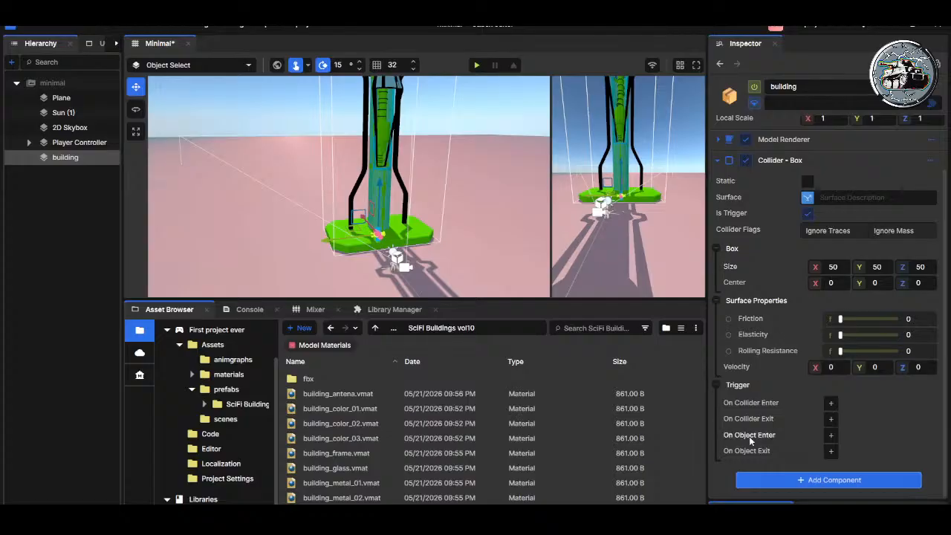
left_click(807, 214)
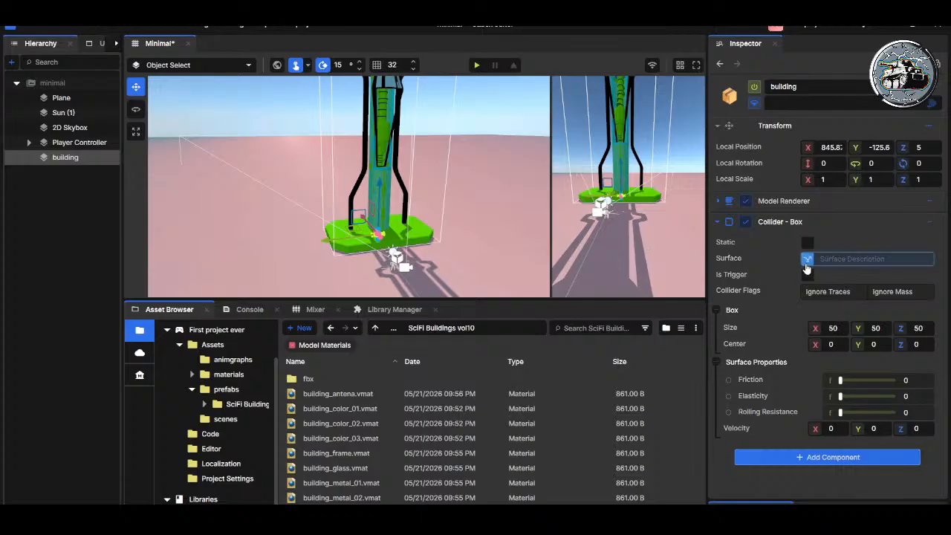
Step: Check the Player Controller's Rigid Body settings and add a Collider - Box component to the Player Controller
right_click_drag(388, 236, 499, 240)
key("w")
left_click(75, 142)
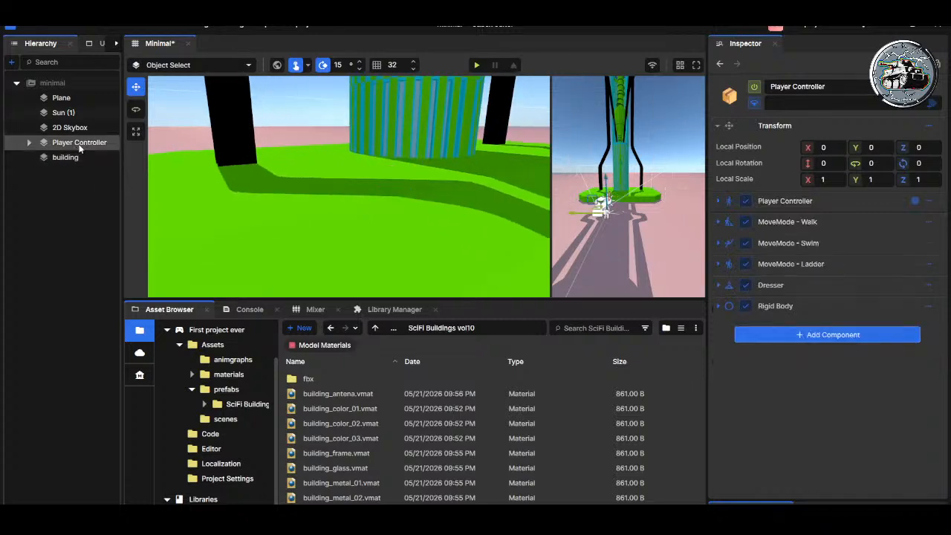
left_click(718, 306)
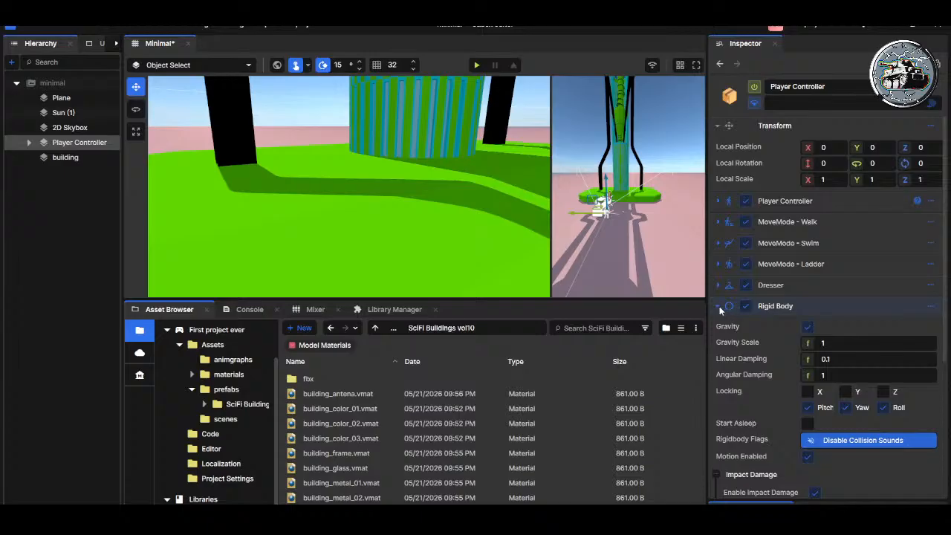
left_click(718, 305)
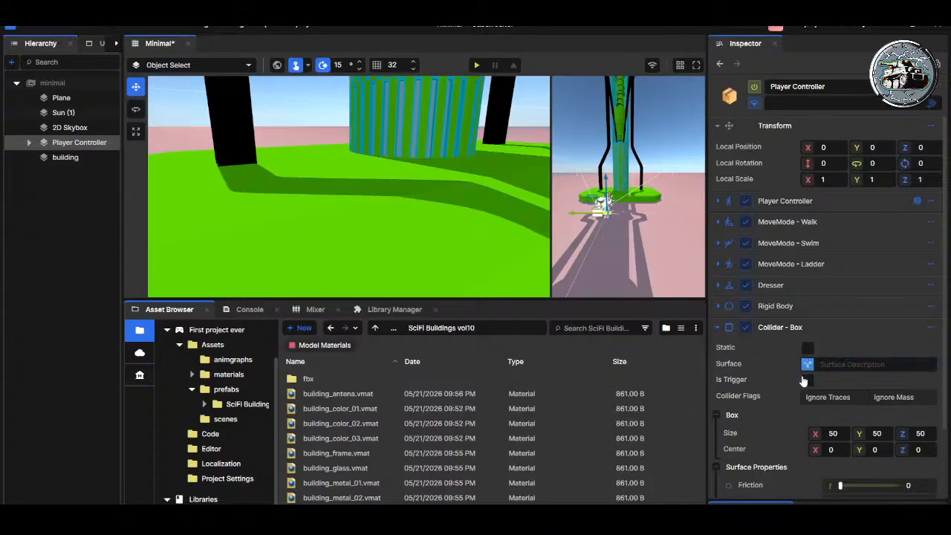
scroll(771, 384, "down", 2)
scroll(773, 382, "down", 1)
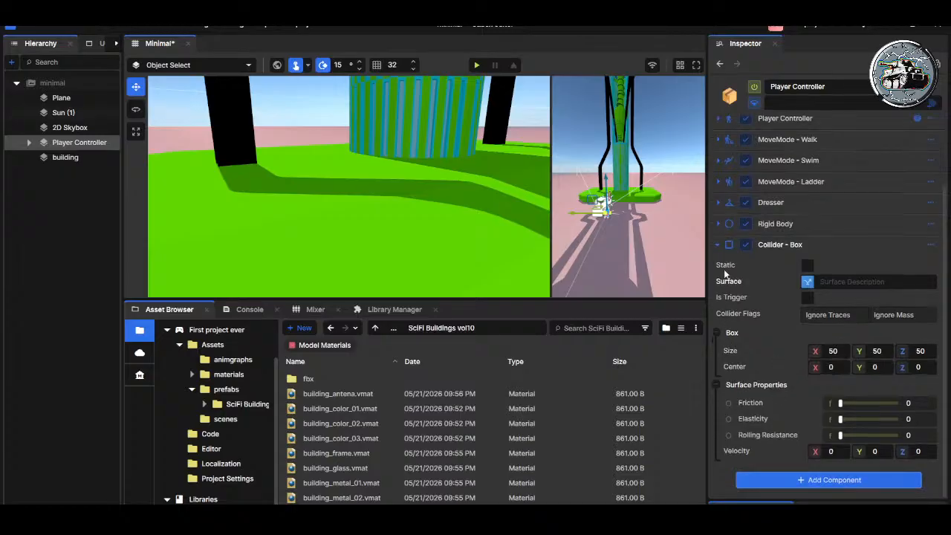
left_click(718, 245)
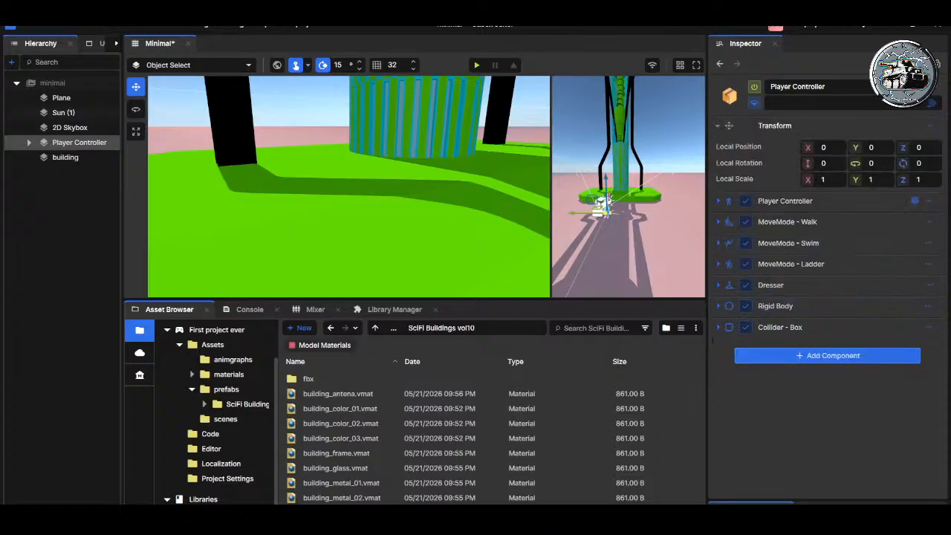
Step: Play-test the player with the new Box collider near the building and leave the game
left_click(481, 67)
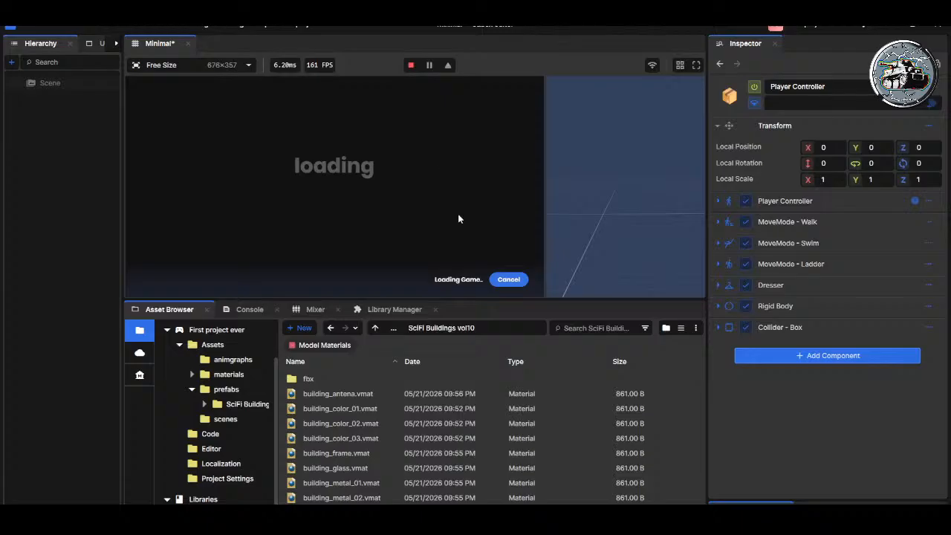
left_click(412, 65)
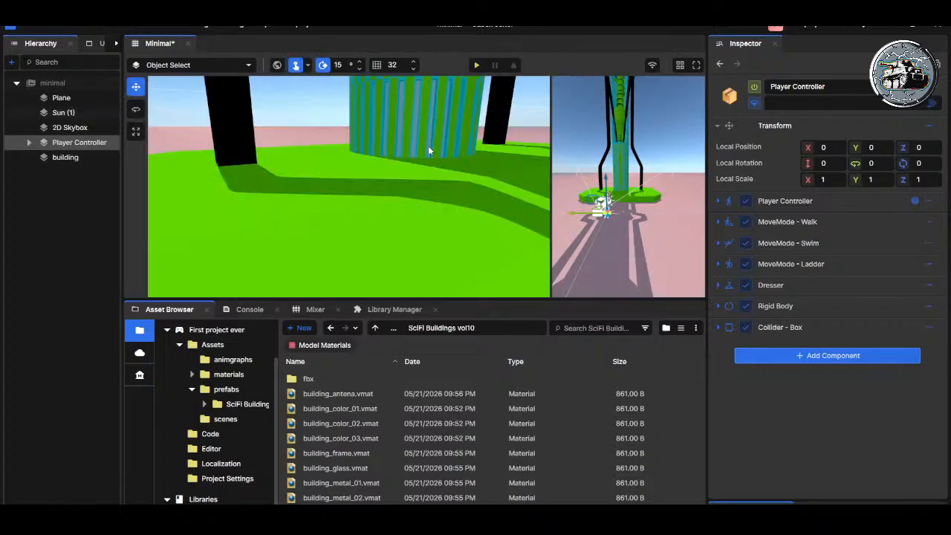
left_click(476, 65)
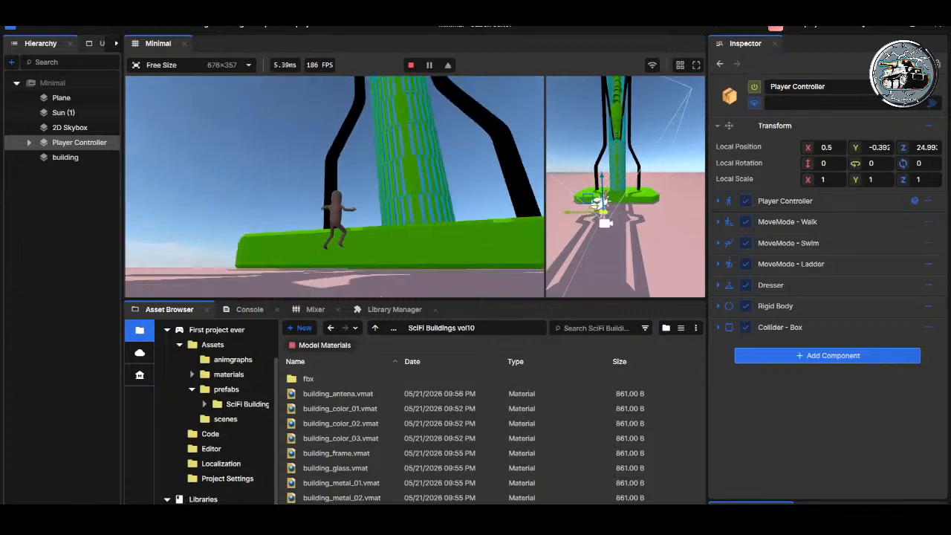
key("Escape")
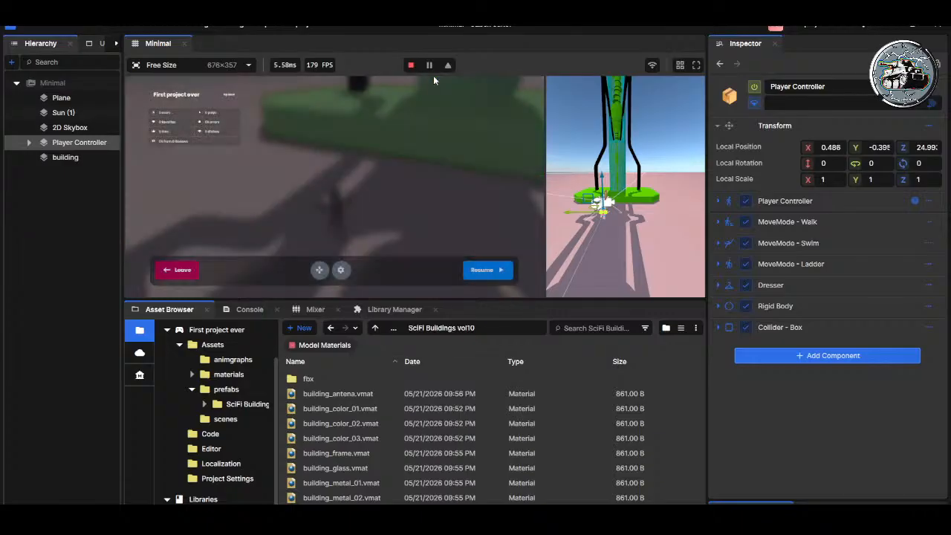
left_click(186, 275)
Step: Try raising the Player Controller's Box collider around the character, with a Z size of about 50.6 and a higher Z centre
right_click_drag(463, 153, 412, 178)
key("s")
key("s")
key("w")
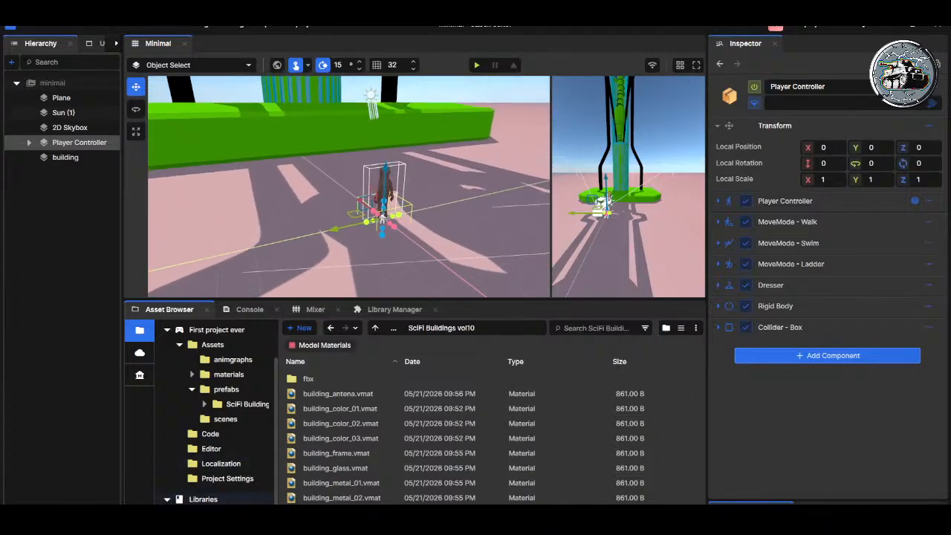
left_click(781, 327)
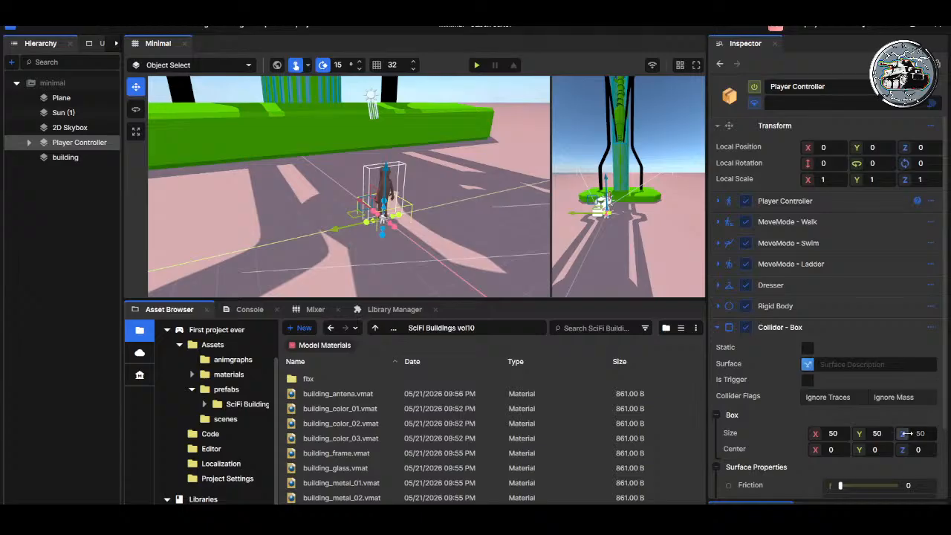
mouse_move(903, 434)
left_mouse_down()
mouse_move(905, 450)
mouse_move(918, 449)
mouse_move(902, 448)
left_mouse_up()
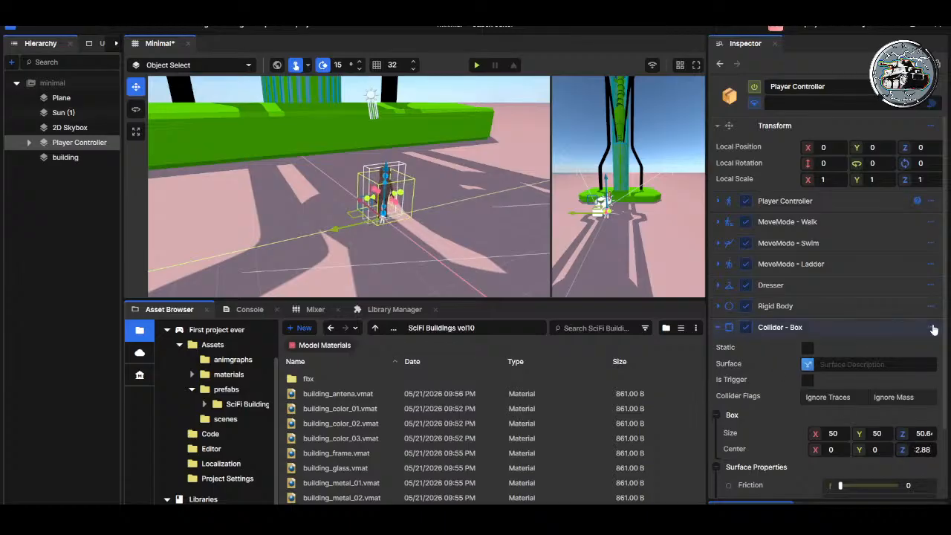
Step: Remove the Box collider from the Player Controller and save the scene
key("ctrl+z")
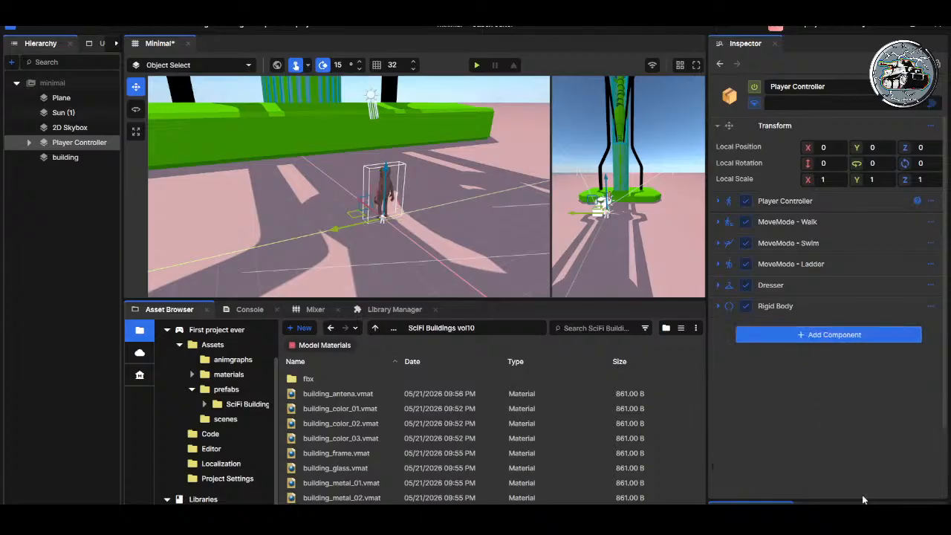
key("ctrl+s")
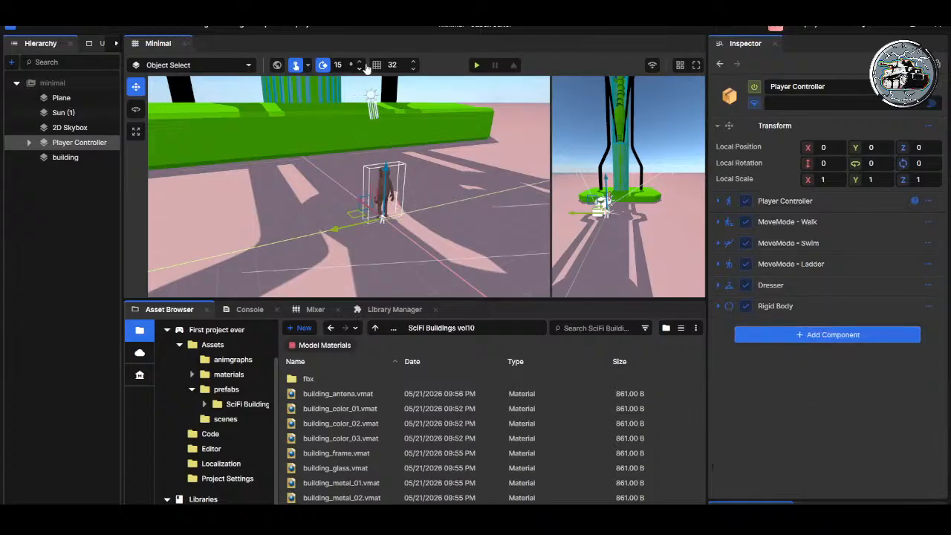
Step: Play-test walking and jumping the player in front of the building without the player's Box collider, and leave the game
left_click(477, 64)
key("w")
key("d")
key("a")
key("s")
key("a")
key("d")
key("s")
key("a")
key("space")
key("space")
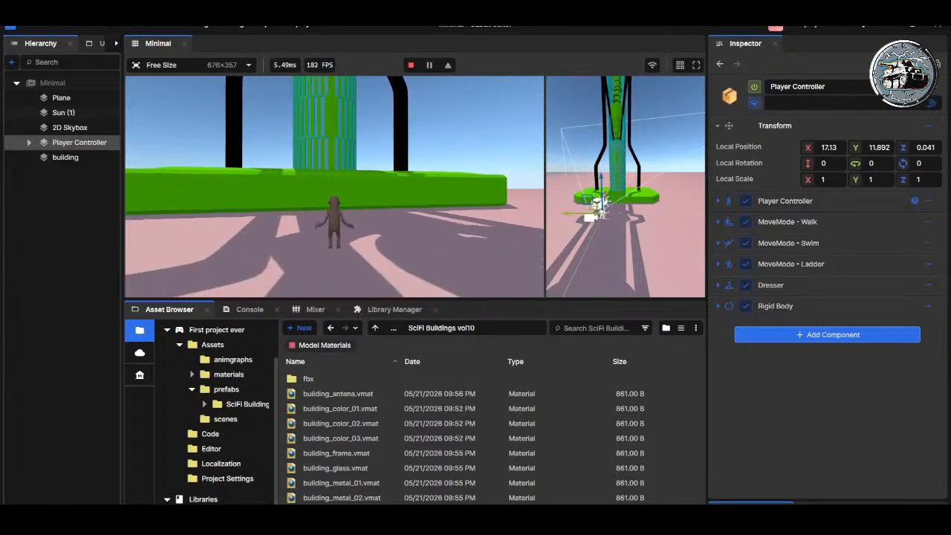
key("d")
key("space")
key("space")
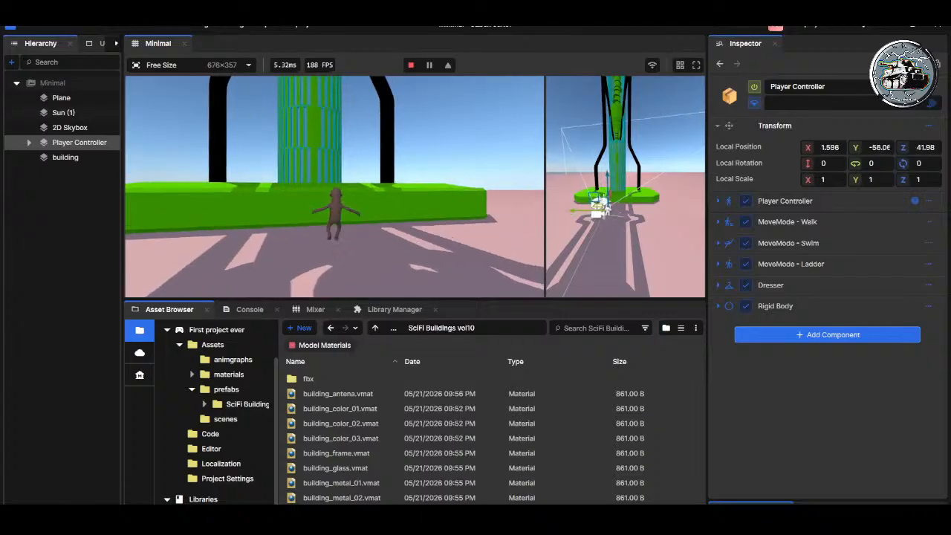
key("a")
key("d")
key("space")
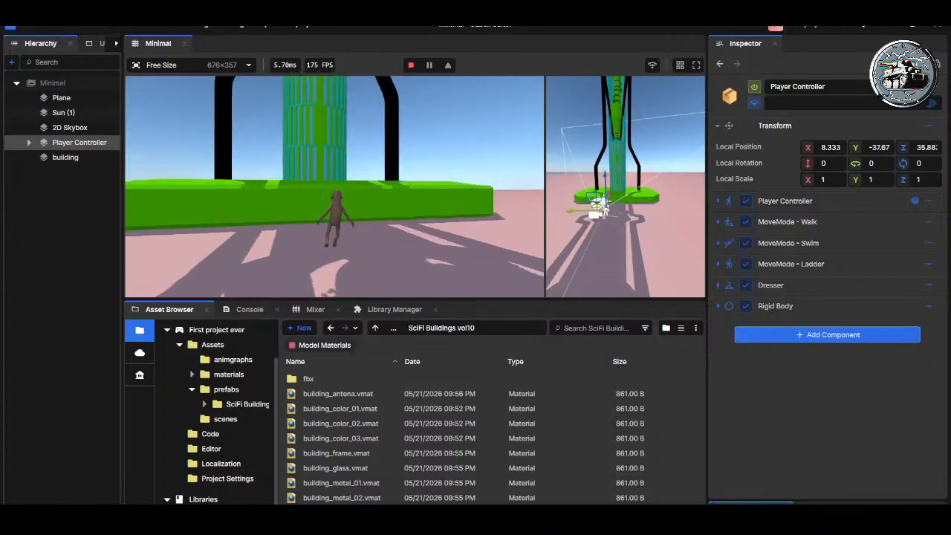
key("s")
key("w")
key("Escape")
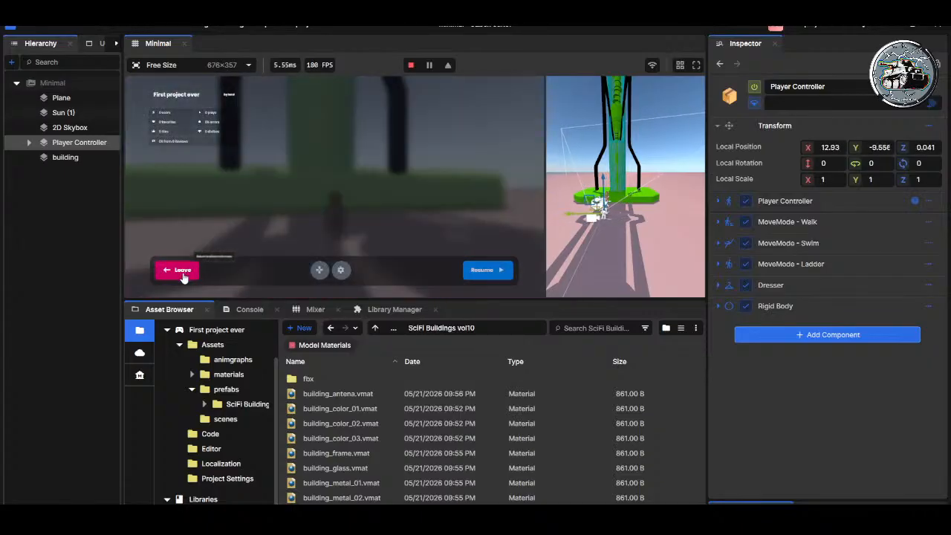
left_click(195, 267)
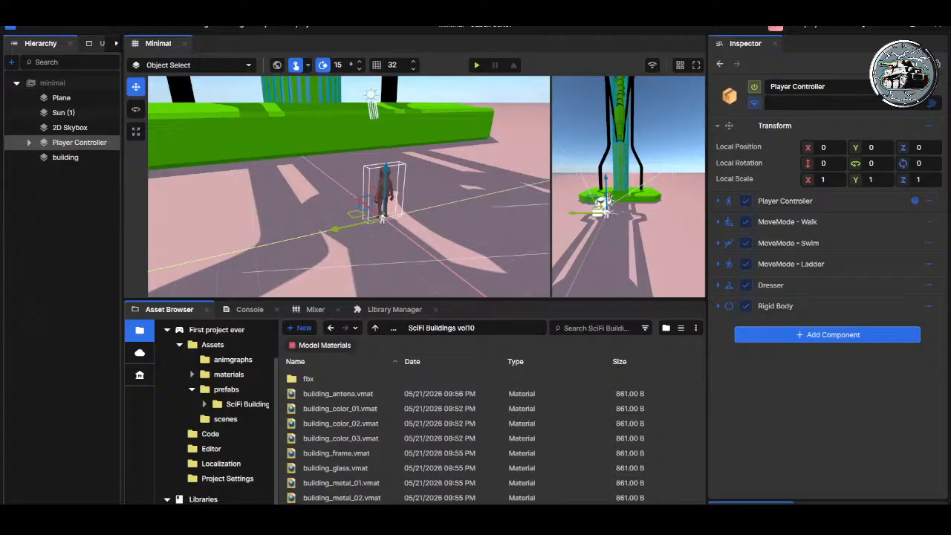
Step: Create a materials folder in SciFi Buildings vol10, move the eight building .vmat files into it and check its contents
key("s")
right_click_drag(390, 220, 396, 220)
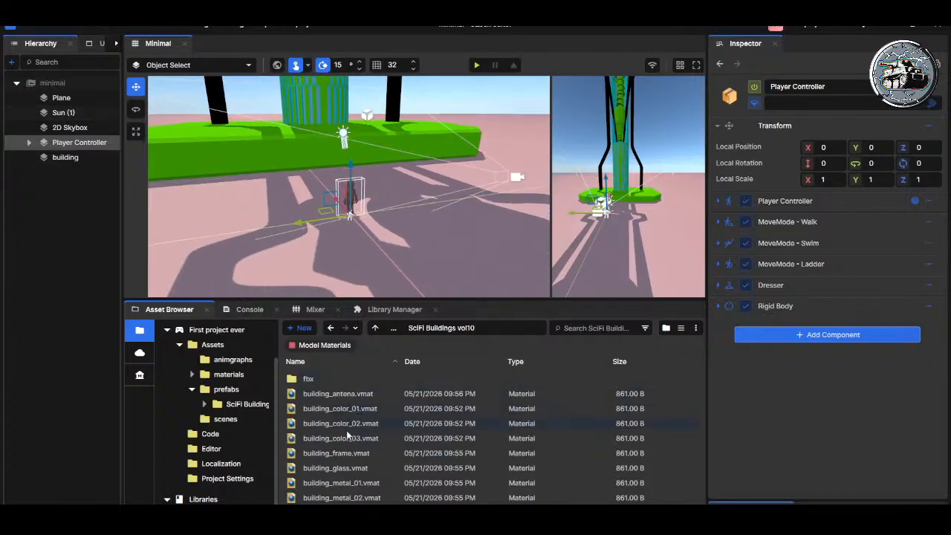
left_click(342, 497)
left_click(347, 483)
left_click(338, 468)
left_click(338, 394)
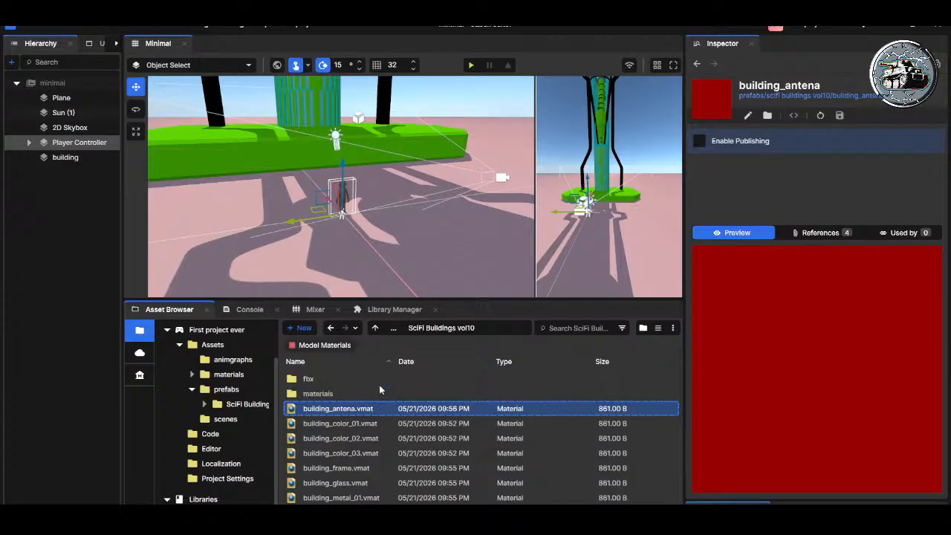
left_click(360, 500, "shift")
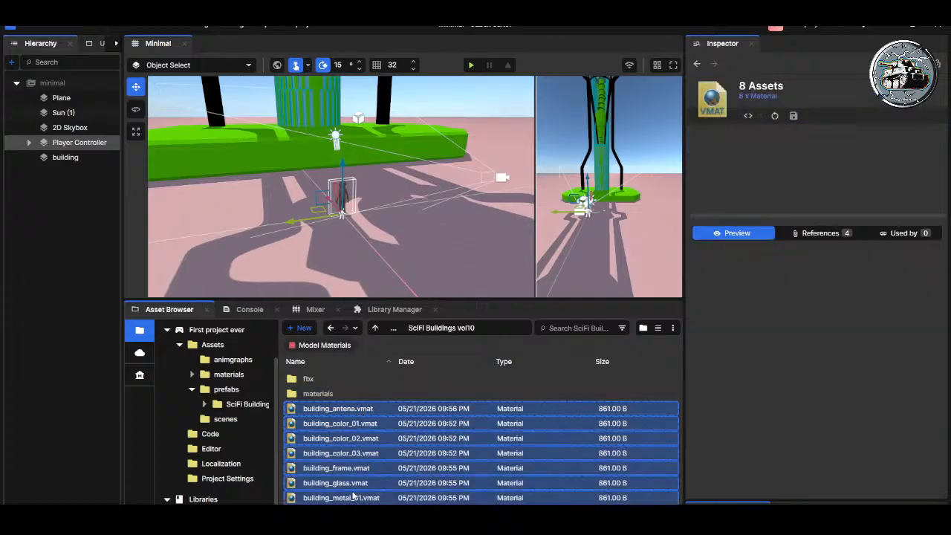
left_click_drag(338, 411, 329, 395)
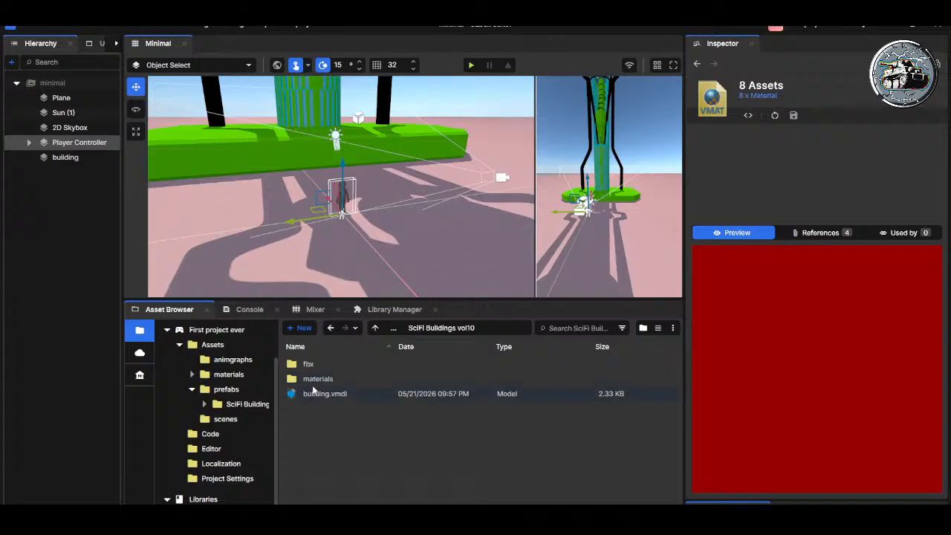
double_click(301, 383)
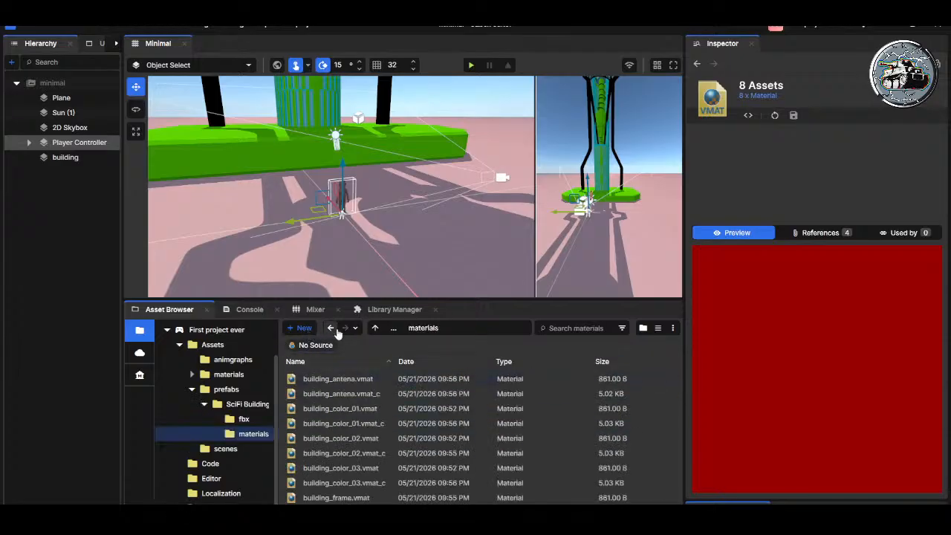
left_click(375, 328)
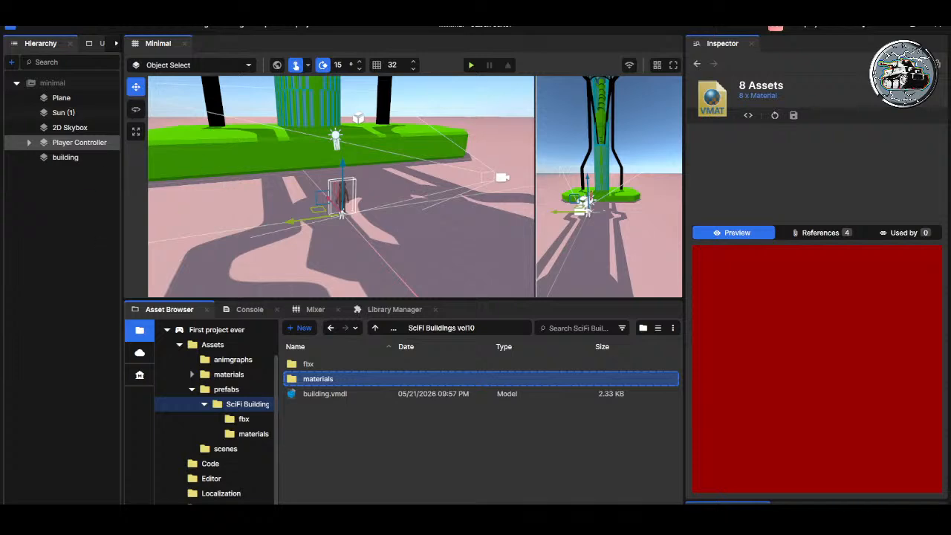
Step: Switch from the browser back to the s&box editor, maximise its window and make the scene view taller
left_click(888, 25)
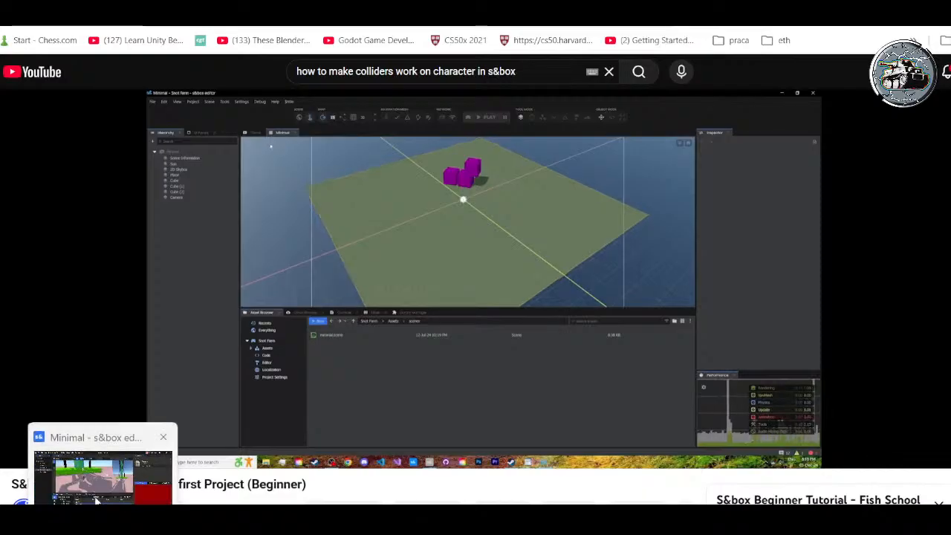
left_click(95, 499)
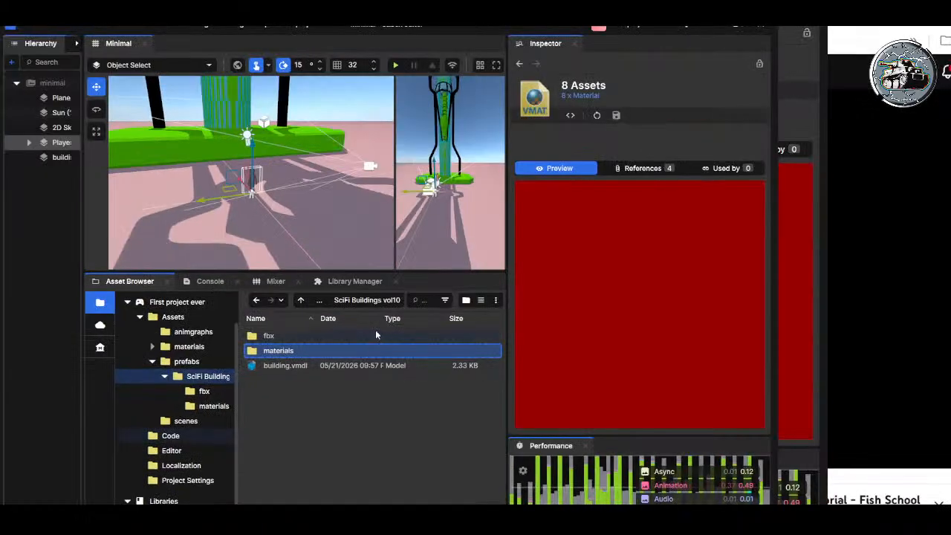
left_click(737, 30)
right_click_drag(339, 139, 267, 90)
right_click_drag(173, 118, 169, 117)
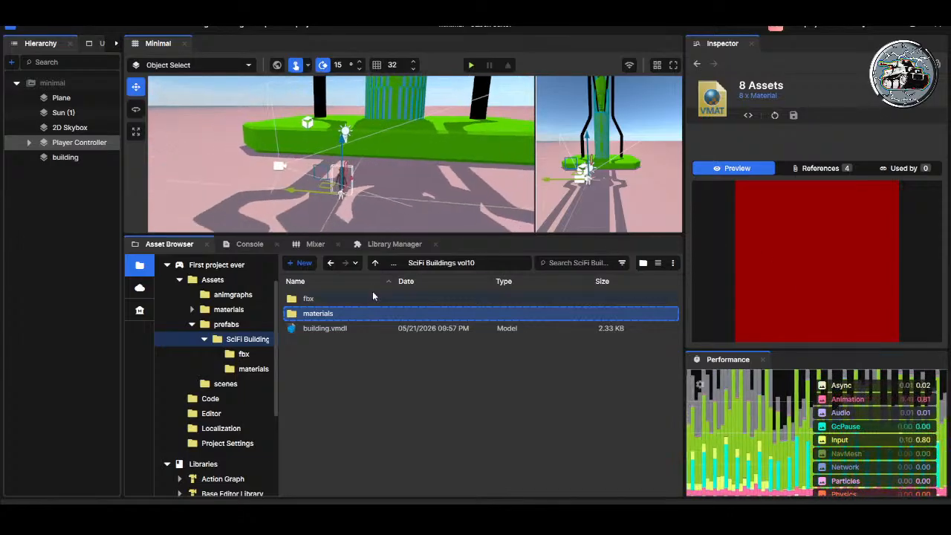
left_click_drag(382, 236, 384, 351)
Step: Examine the player and the SciFi building in the scene from several distances and angles
right_click_drag(385, 289, 410, 221)
key("s")
key("w")
scroll(393, 227, "up", 2)
scroll(392, 228, "down", 7)
key("s")
key("w")
key("s")
key("w")
key("s")
key("w")
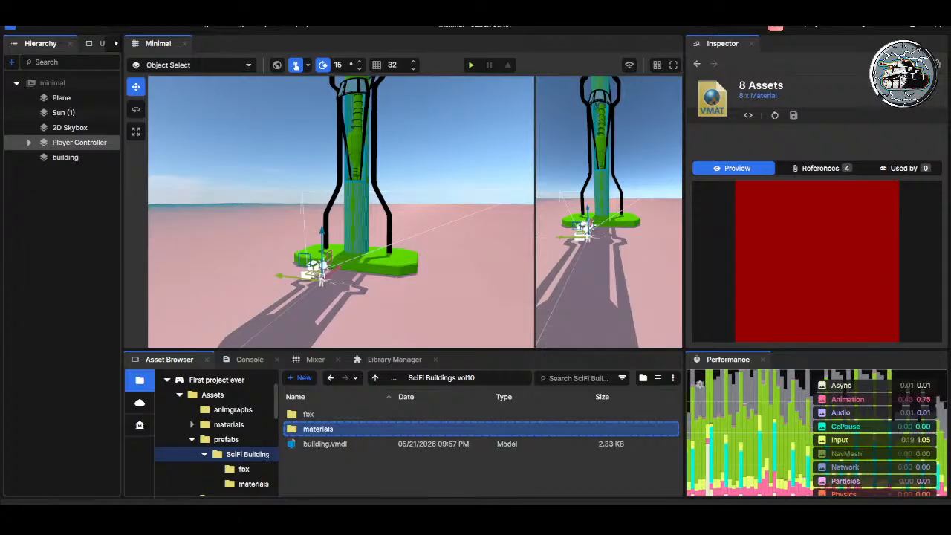
Step: Collapse the First project ever, Libraries and s&box trees in the Asset Browser
left_click(179, 395)
scroll(209, 411, "down", 2)
scroll(191, 415, "up", 2)
left_click(168, 381)
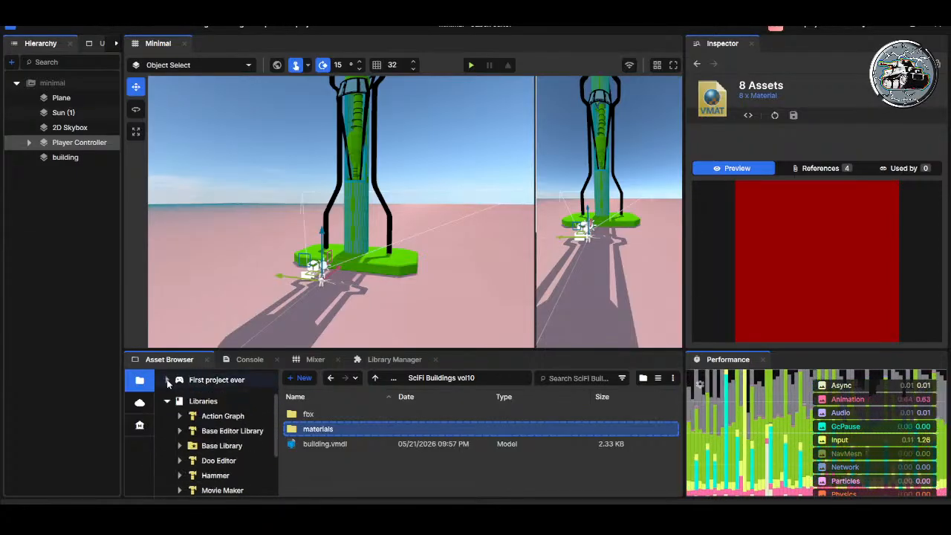
left_click(167, 401)
left_click(168, 445)
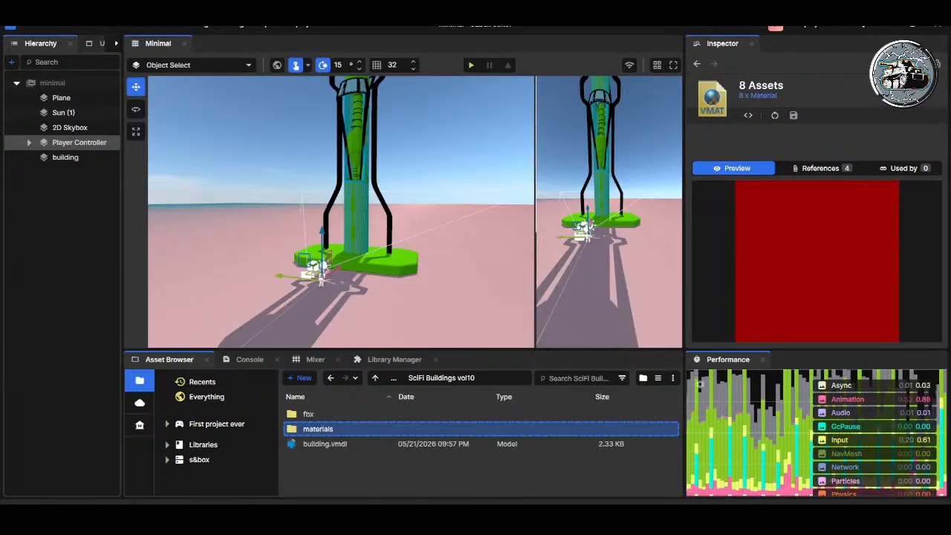
Step: Select the building and move it away from the player along the X axis to about 3186
left_click(393, 261)
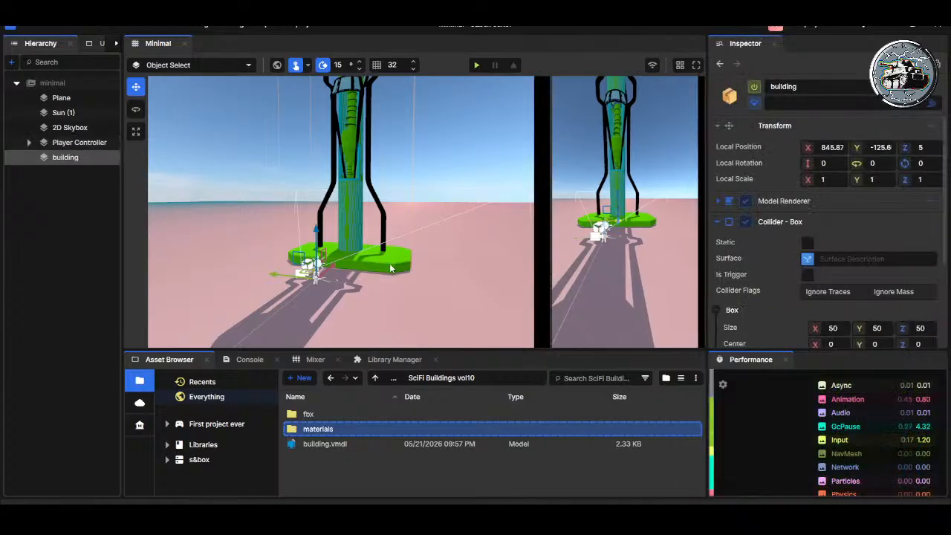
right_click_drag(392, 266, 360, 270)
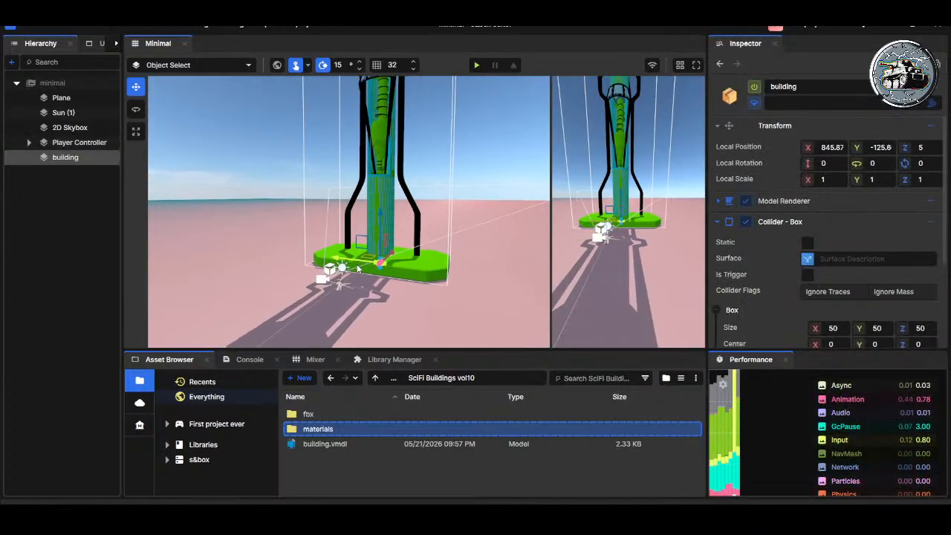
key("e")
key("r")
key("e")
key("r")
key("w")
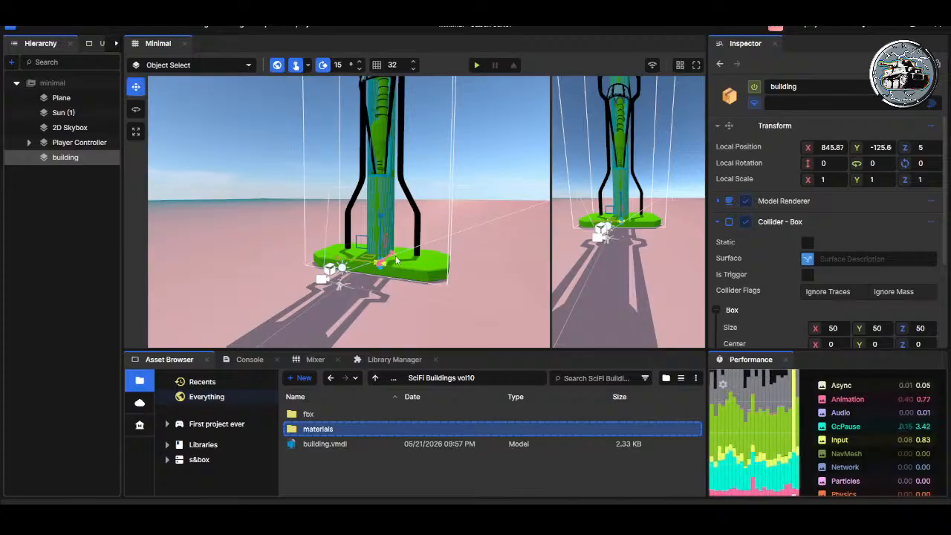
left_click_drag(396, 257, 418, 235)
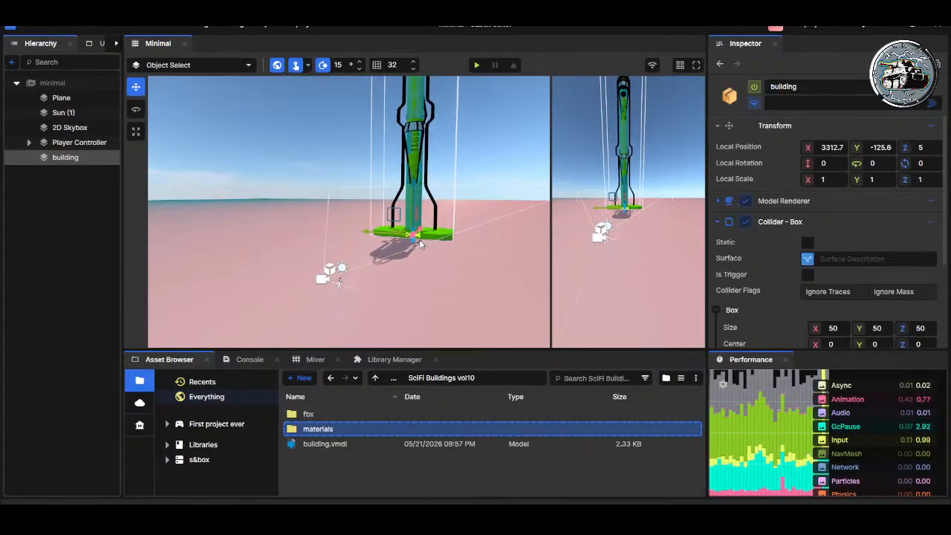
Step: Rotate the building about 43.6 degrees around its vertical axis and save the scene
key("e")
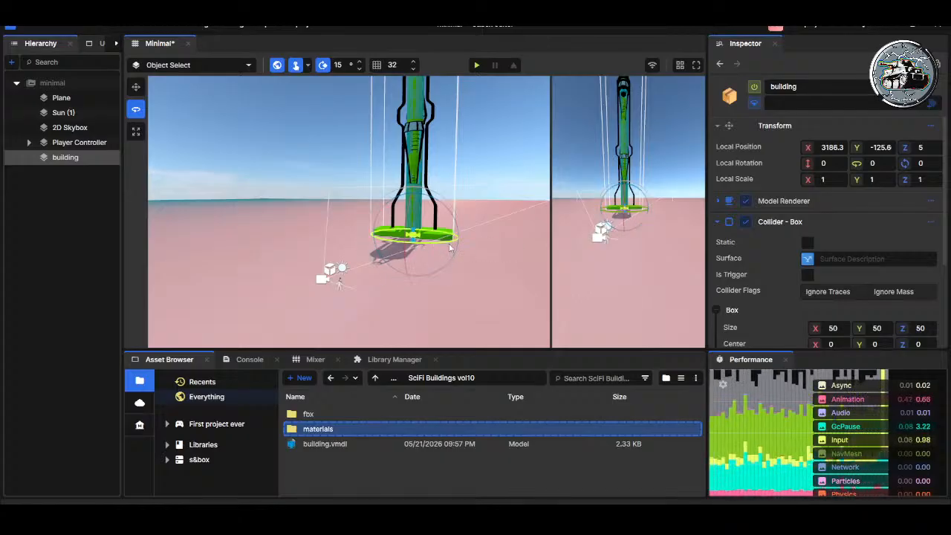
left_click_drag(857, 163, 892, 163)
right_click_drag(373, 214, 353, 280)
key("ctrl+s")
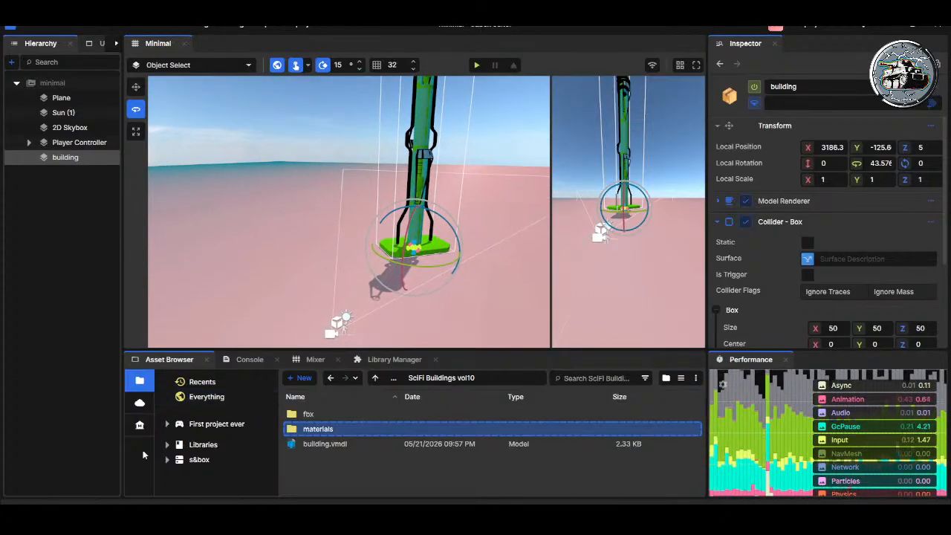
Step: Expand the building's Model Renderer, try its Tint setting and switch the component off and on again
left_click(721, 201)
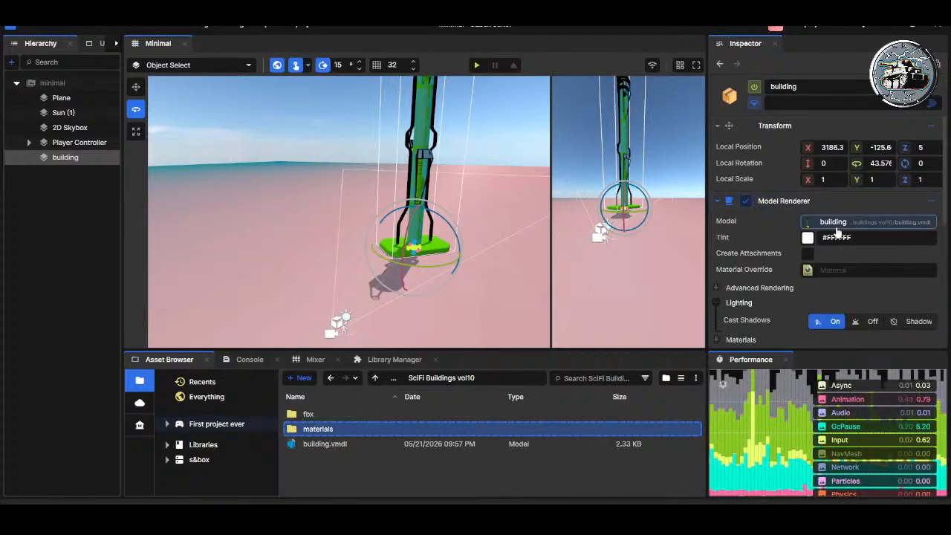
left_click(806, 239)
left_click_drag(819, 259, 739, 228)
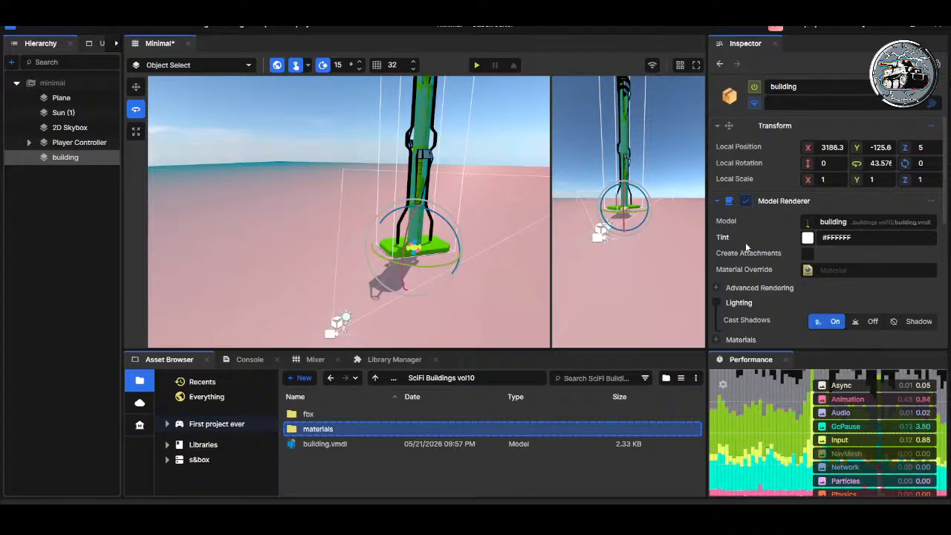
left_click(746, 201)
left_click(745, 200)
Step: Increase the X and Y size of the building's Box collider, with X at about 100
scroll(747, 303, "down", 3)
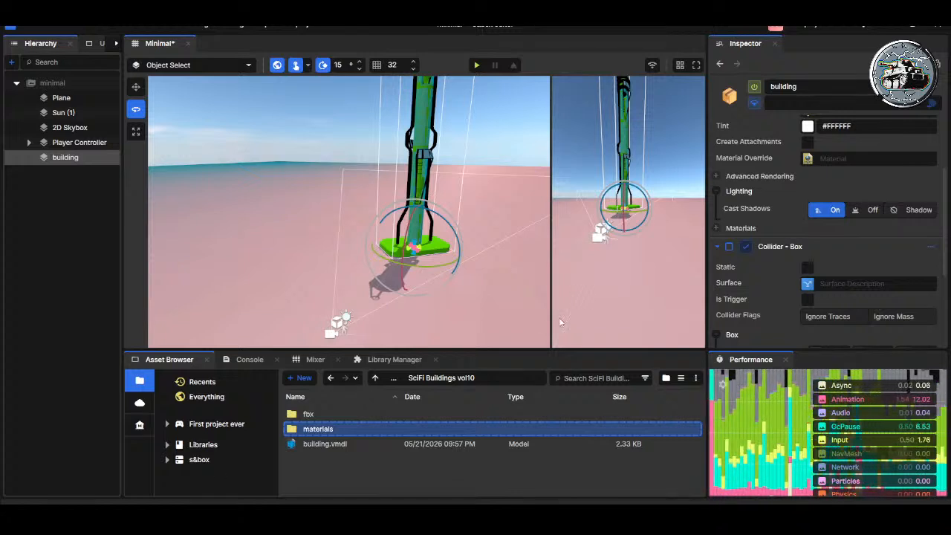
scroll(733, 246, "down", 3)
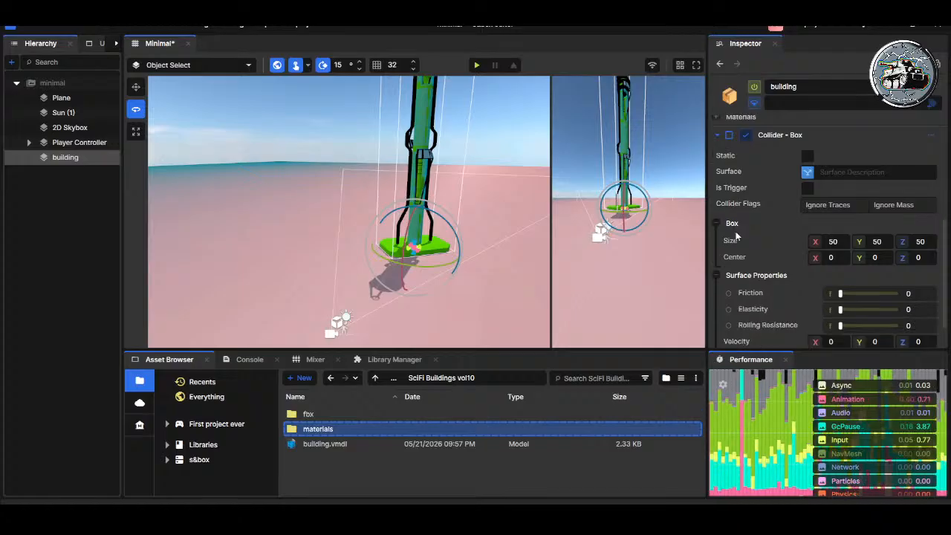
key("w")
right_click_drag(434, 256, 487, 270)
scroll(816, 215, "down", 1)
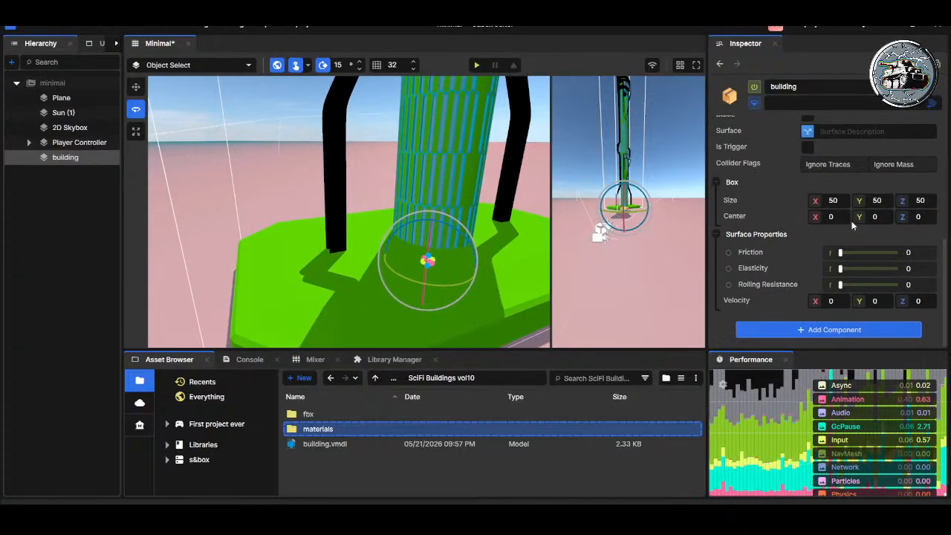
left_click_drag(816, 200, 907, 200)
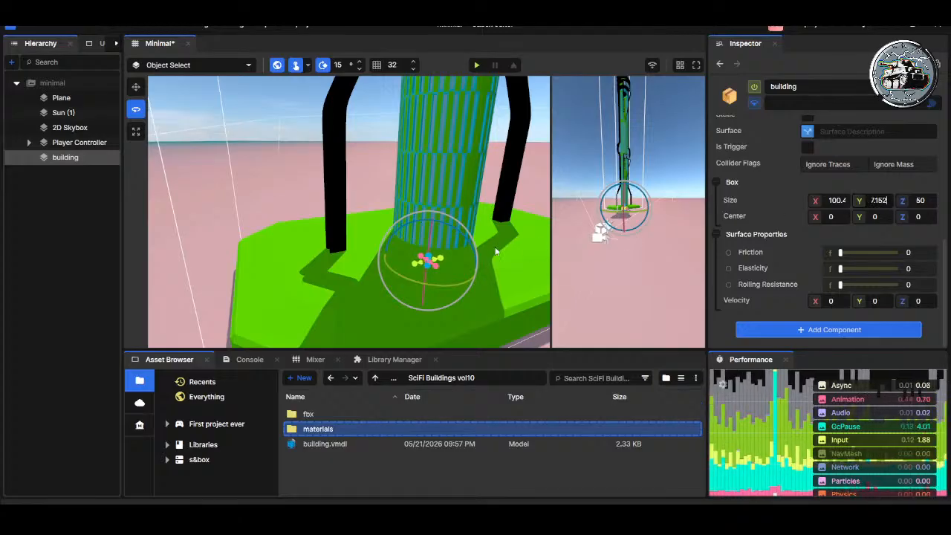
Step: Stretch the building's Box collider with its scene handles to about 1188 in X and 1055 in Y
left_click_drag(436, 263, 484, 304)
left_click_drag(419, 257, 370, 219)
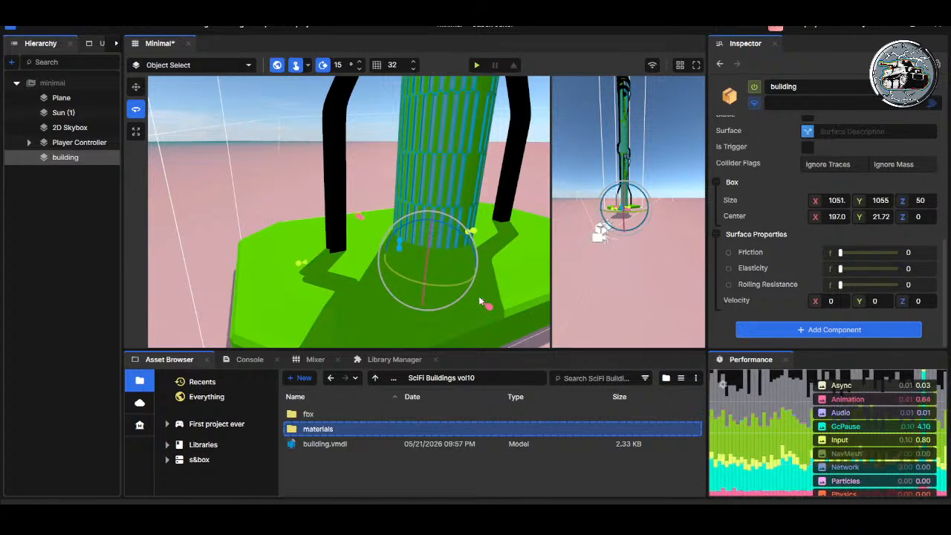
left_click_drag(482, 299, 523, 334)
right_click_drag(459, 269, 334, 256)
key("d")
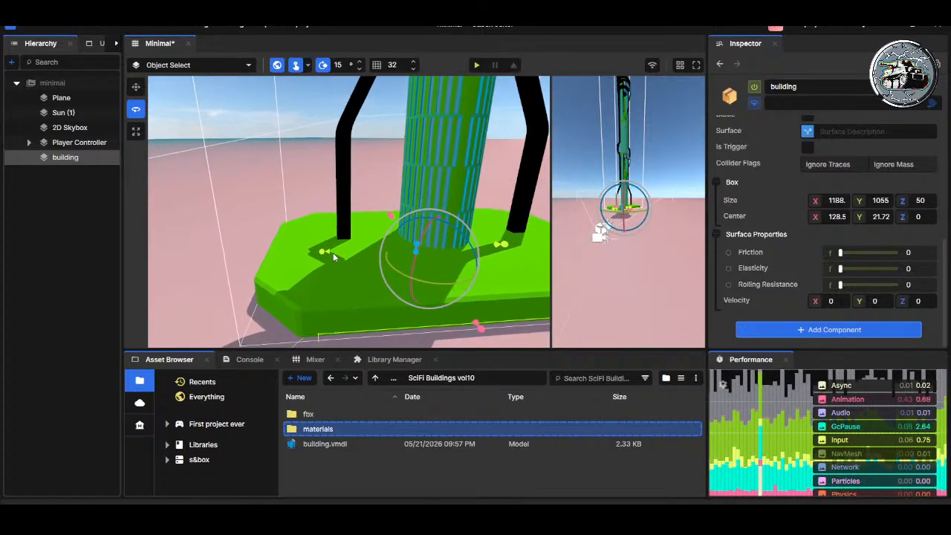
Step: Reselect the building, widen its Box collider to span the green base and raise it to the base's height
left_click(321, 254)
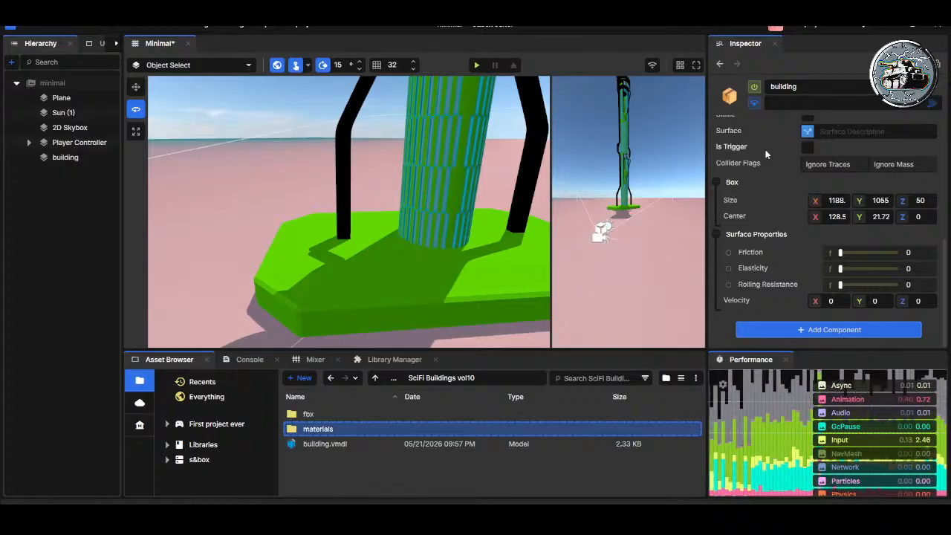
scroll(763, 149, "up", 2)
left_click(743, 165)
left_click(439, 251)
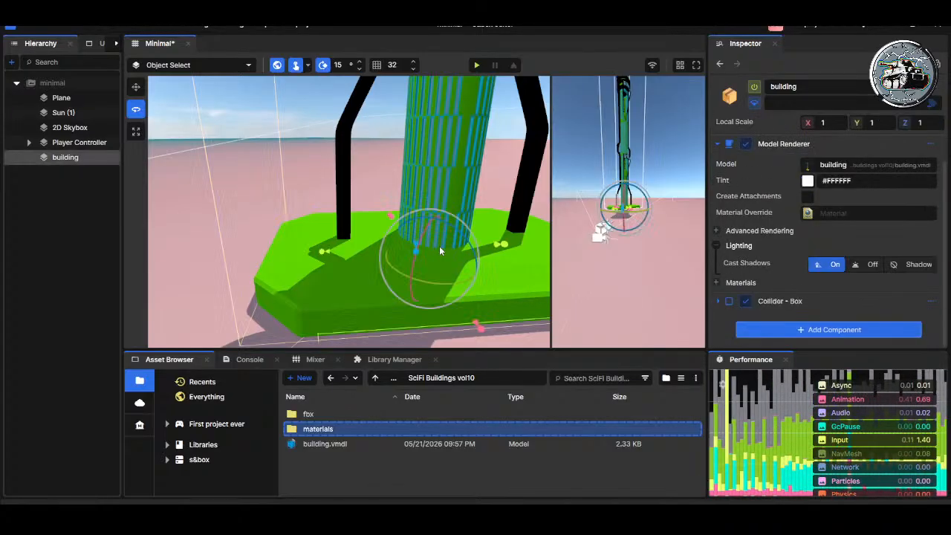
left_click_drag(327, 253, 280, 254)
right_click_drag(491, 252, 474, 262)
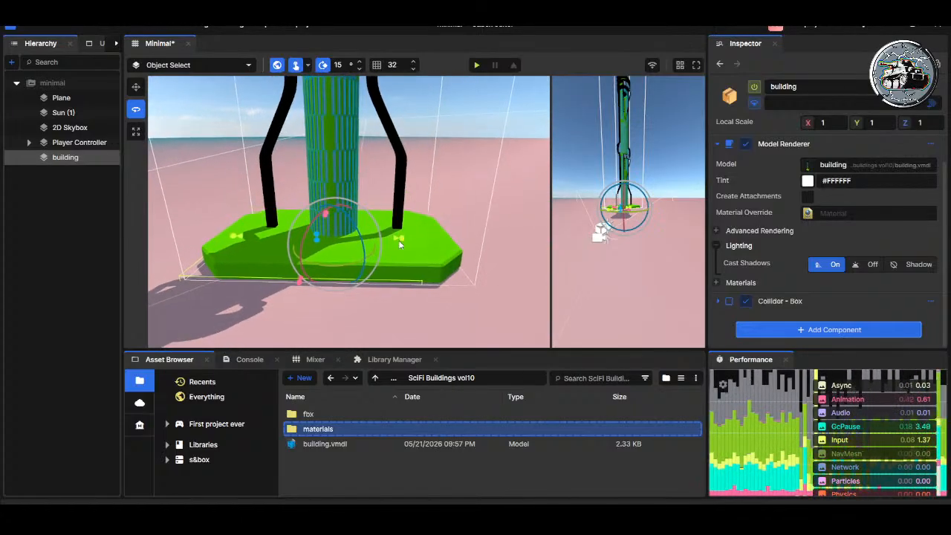
left_click_drag(398, 239, 433, 241)
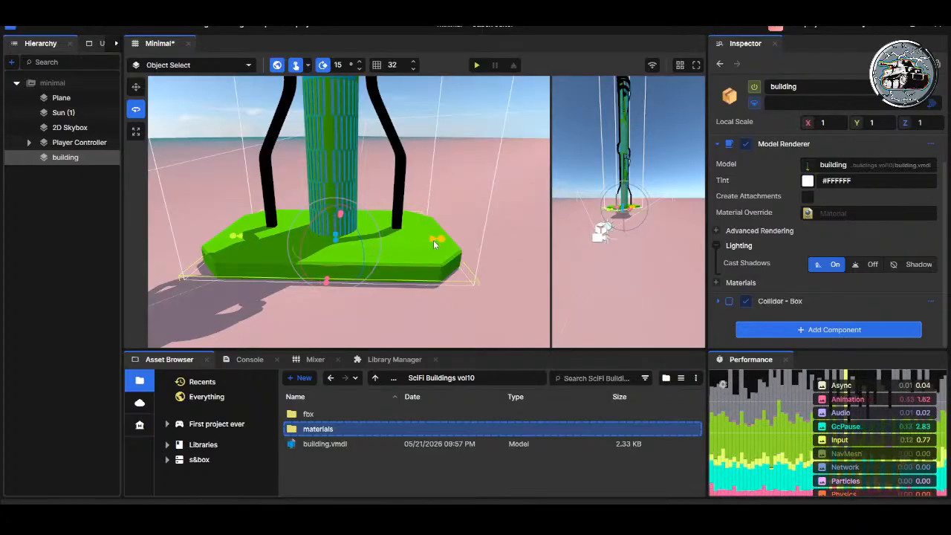
right_click_drag(338, 239, 363, 218)
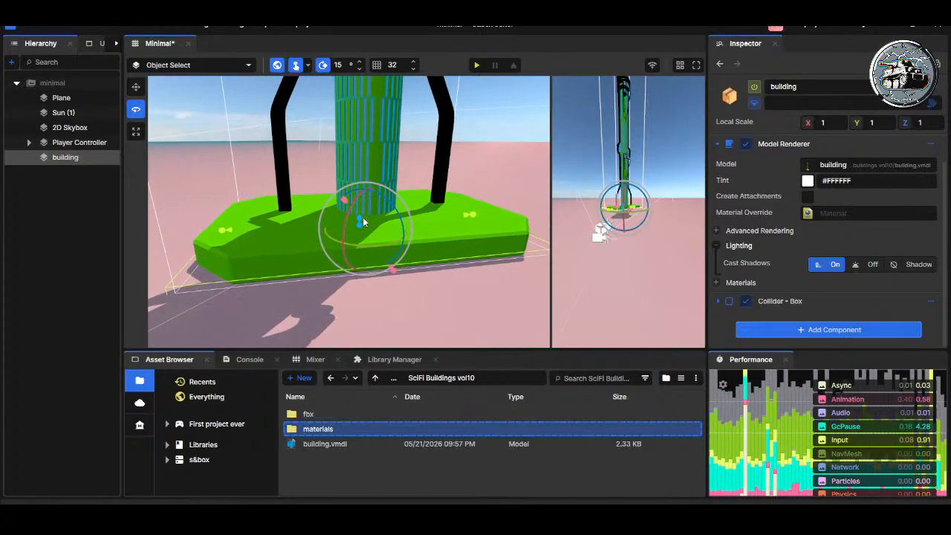
mouse_move(361, 215)
left_mouse_down()
mouse_move(371, 194)
mouse_move(362, 220)
left_mouse_up()
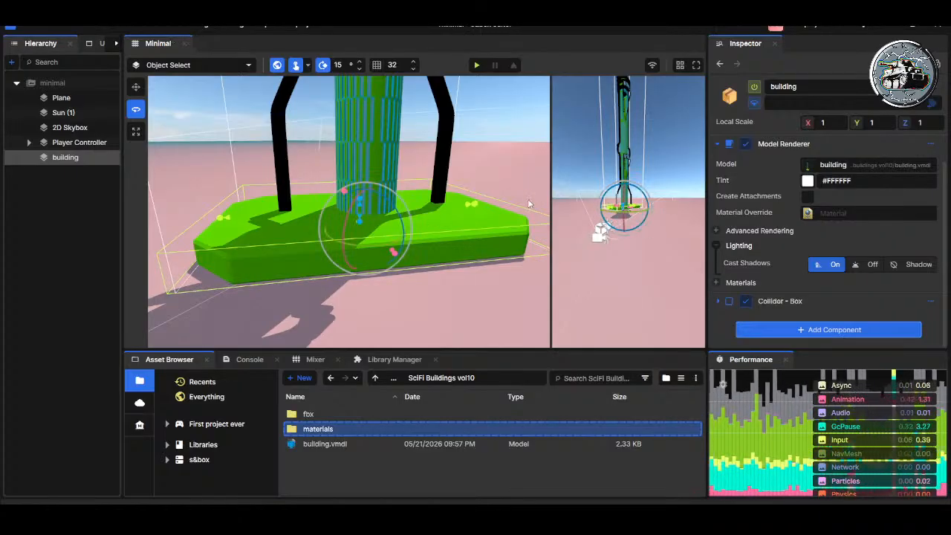
Step: Play-test running and jumping the player against the building's base to check the resized Box collider, and leave the game
left_click(478, 65)
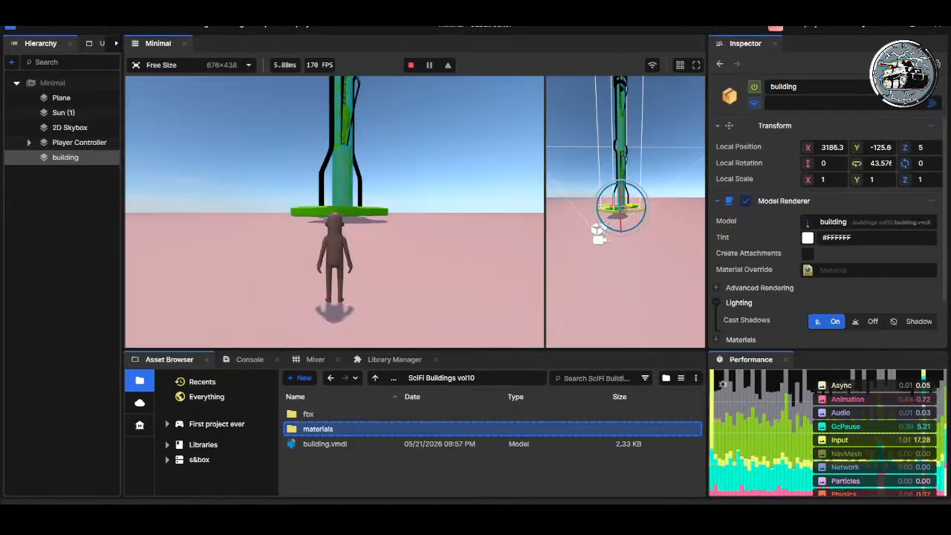
key("w")
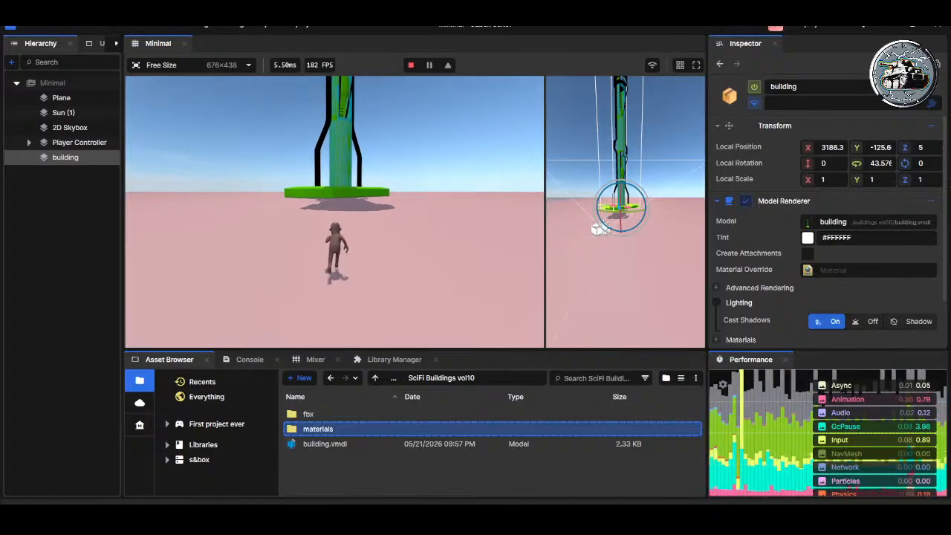
key("w")
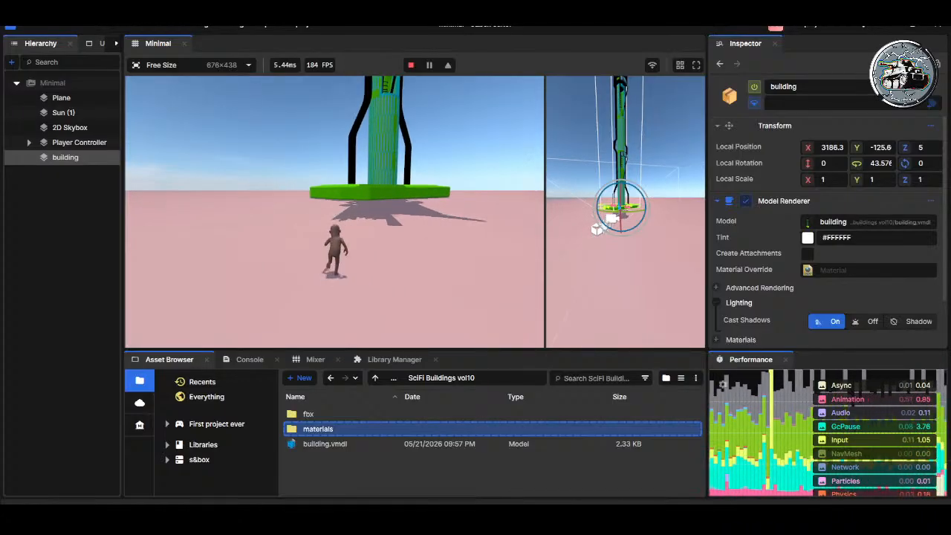
key("w")
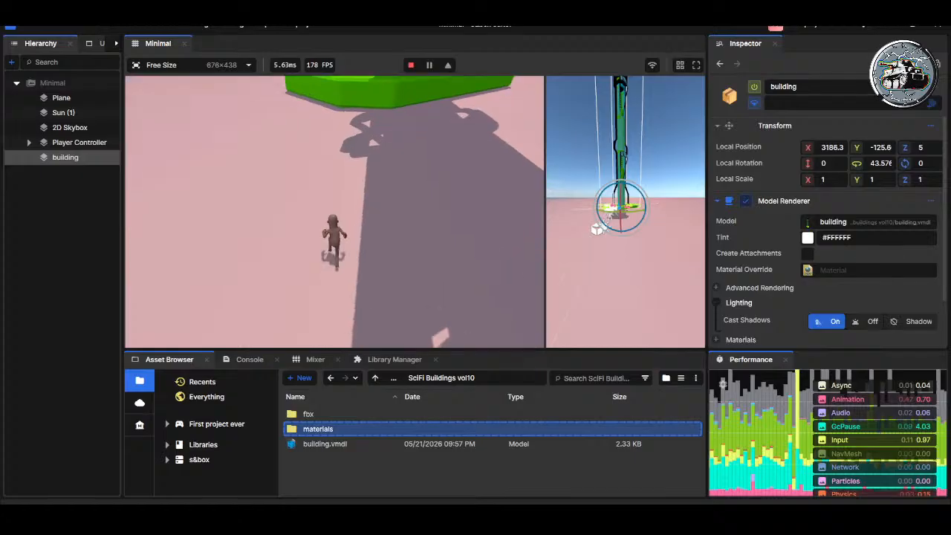
key("w")
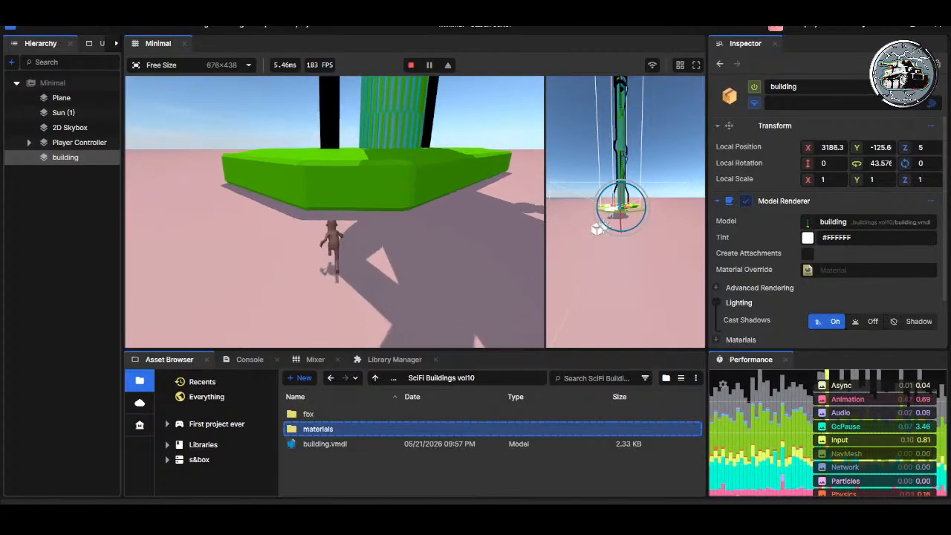
key("w")
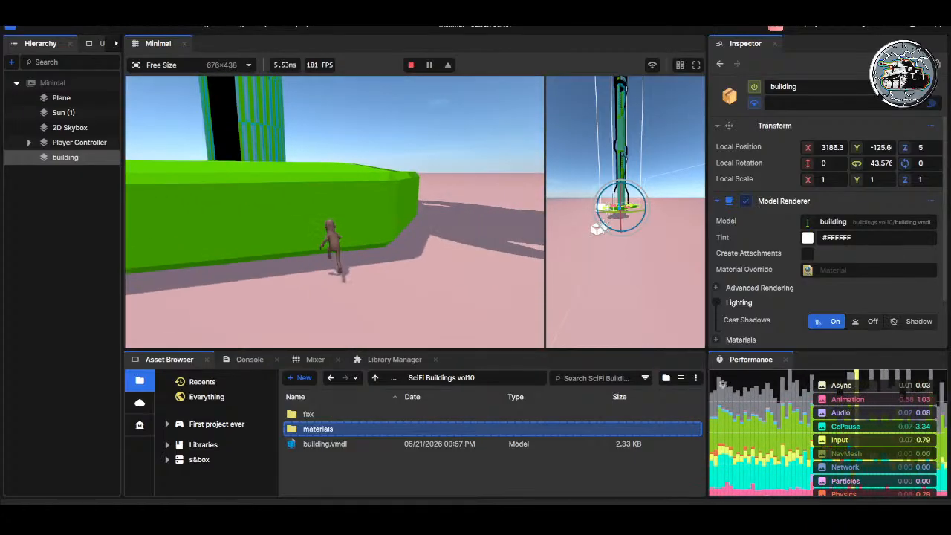
key("space")
key("w")
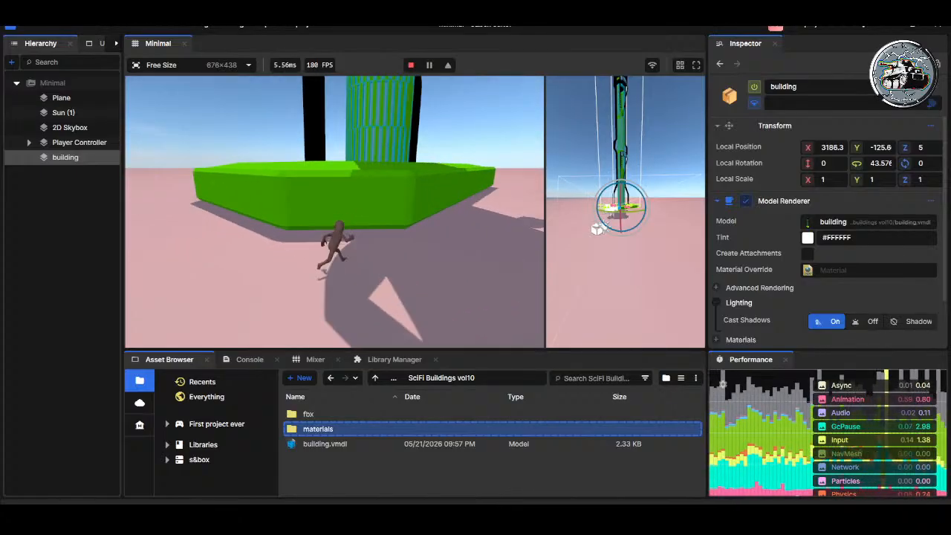
key("w")
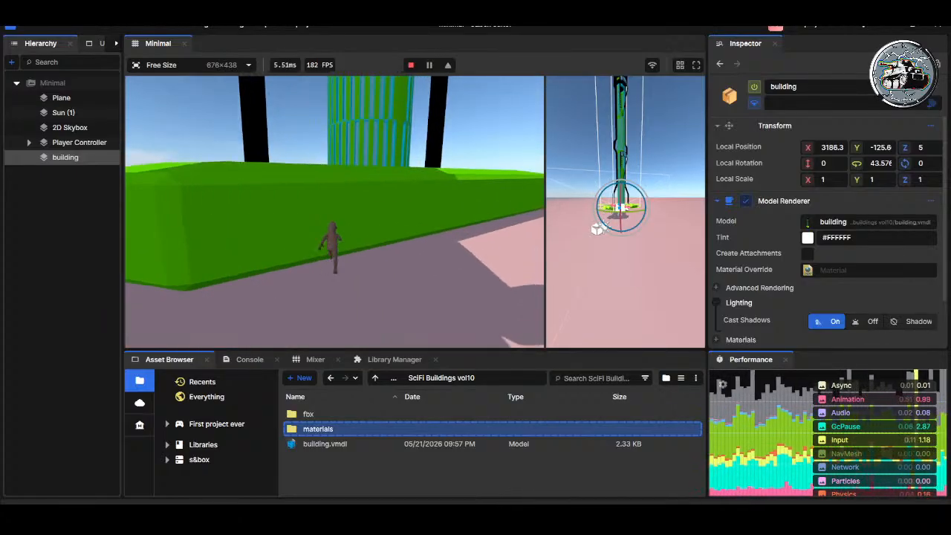
key("space")
key("w")
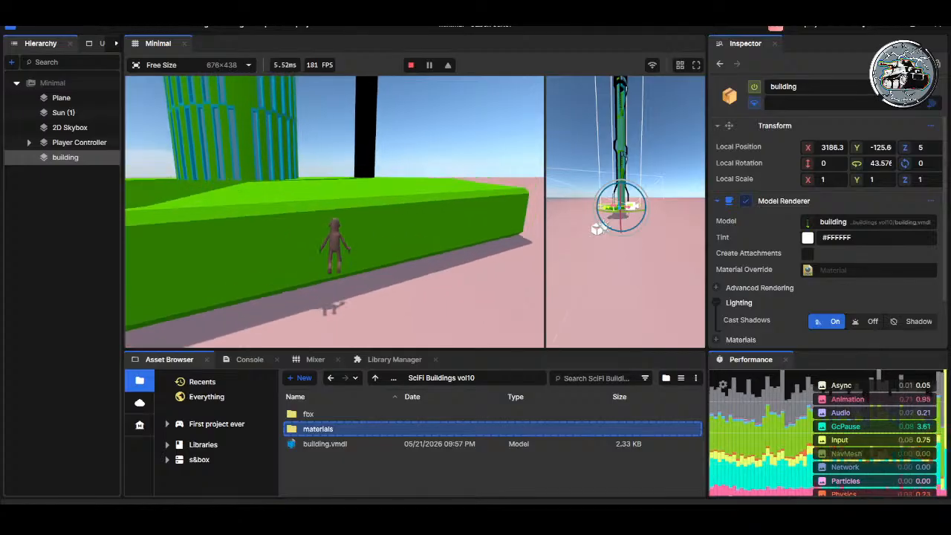
key("Escape")
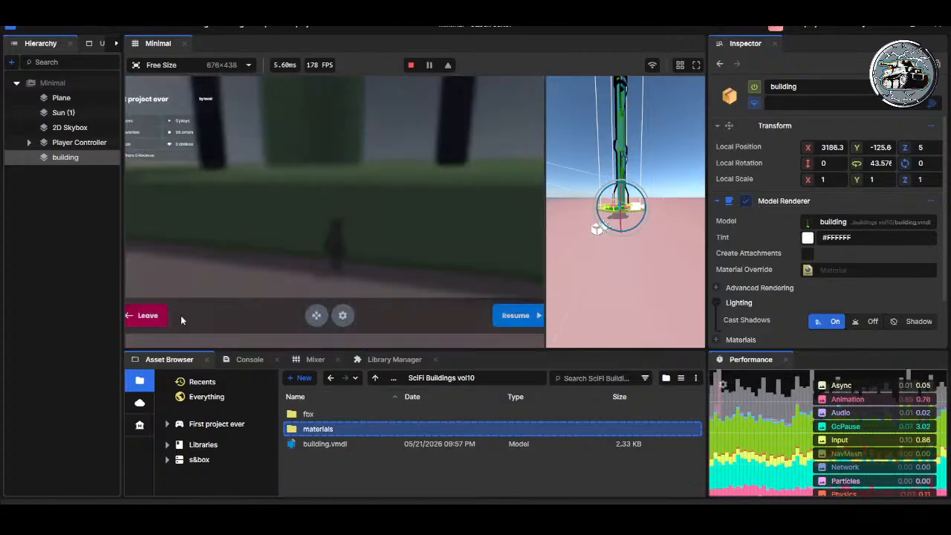
left_click(147, 315)
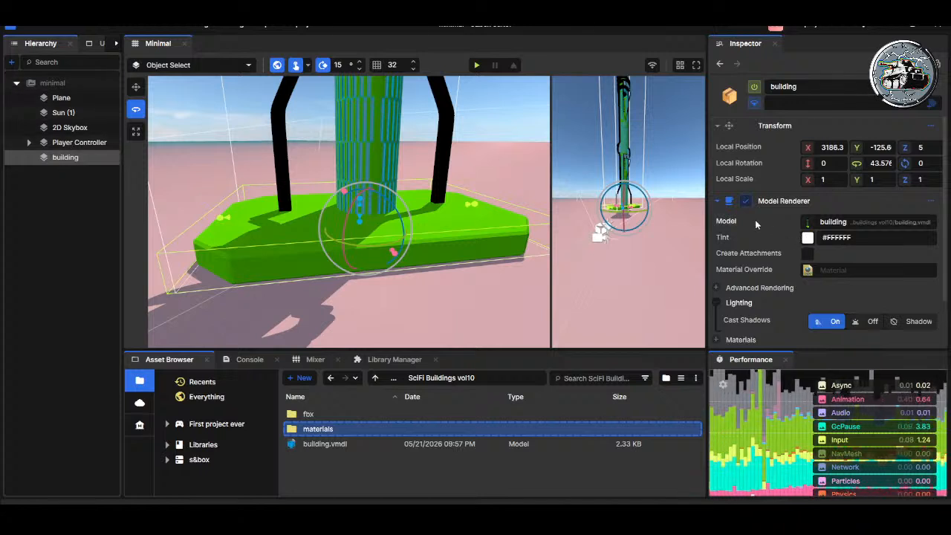
Step: Collapse the Model Renderer component and review the building's Box collider settings
scroll(744, 267, "down", 1)
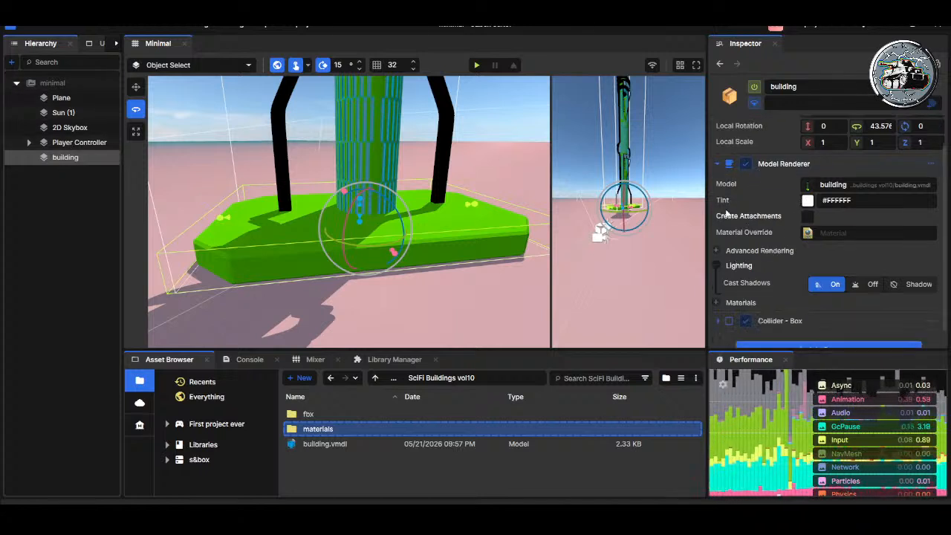
left_click(718, 162)
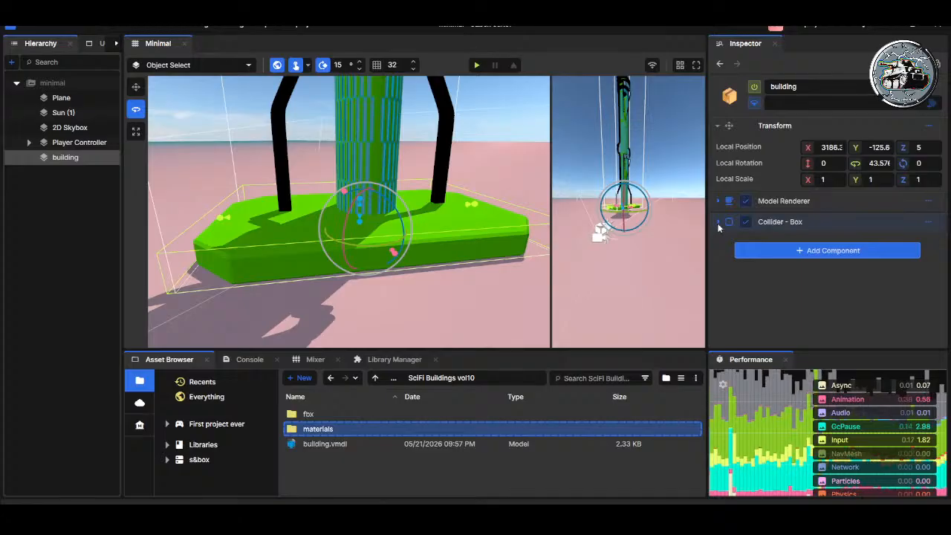
left_click(718, 222)
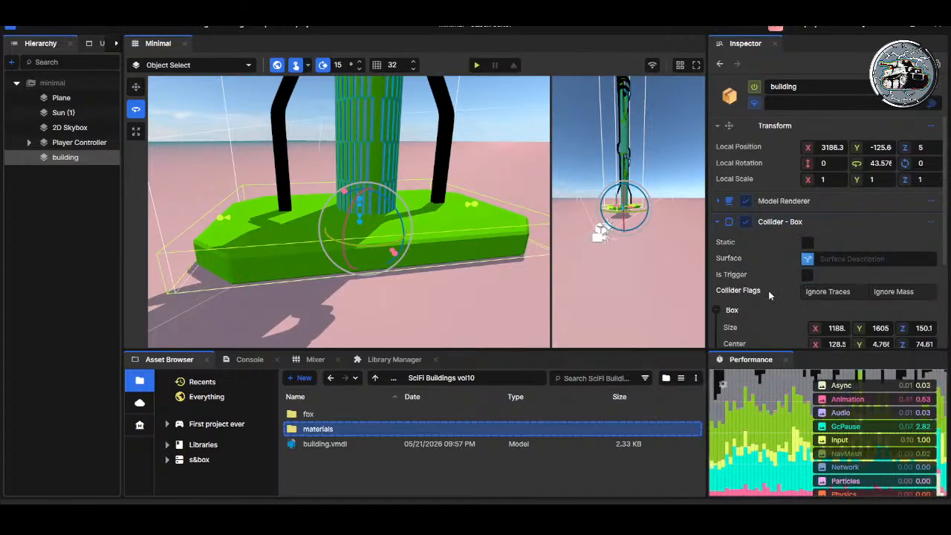
scroll(782, 290, "down", 5)
scroll(792, 297, "up", 3)
scroll(793, 295, "up", 2)
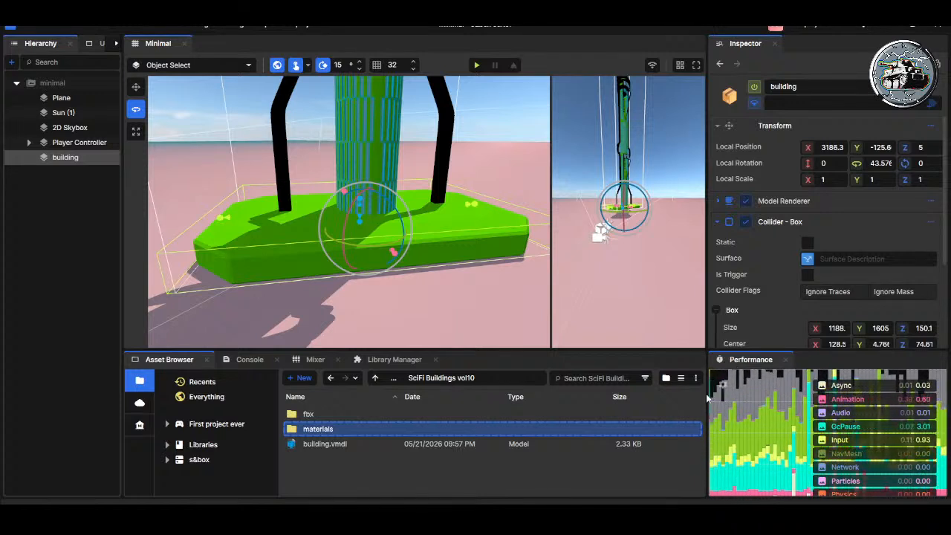
Step: Undo the Box collider changes to bring back the building's Model Collider, and review its properties
key("ctrl+z")
key("ctrl+z")
key("ctrl+z")
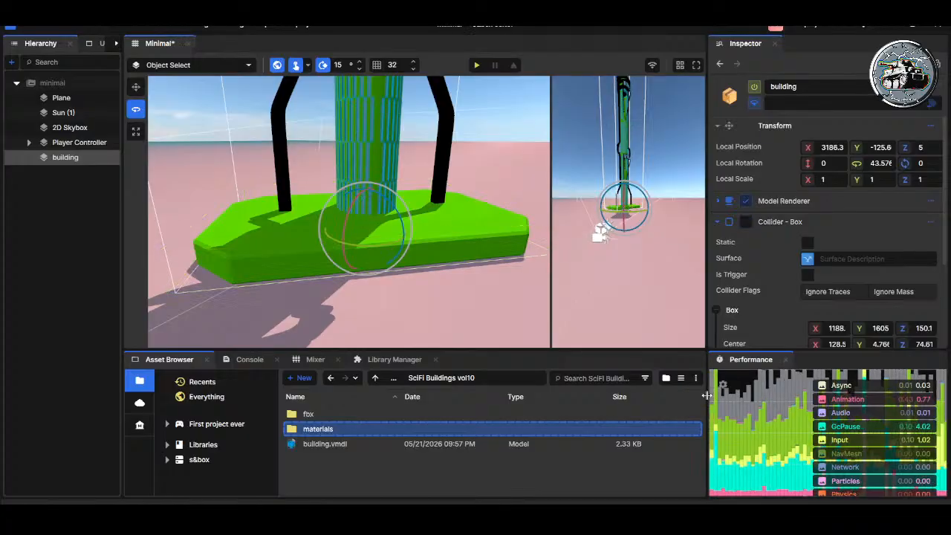
left_click(717, 222)
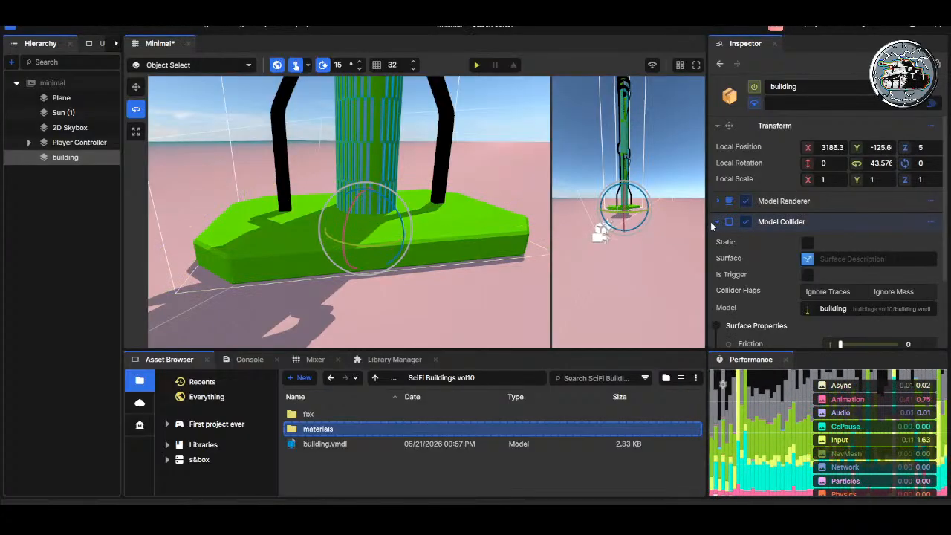
scroll(838, 257, "down", 3)
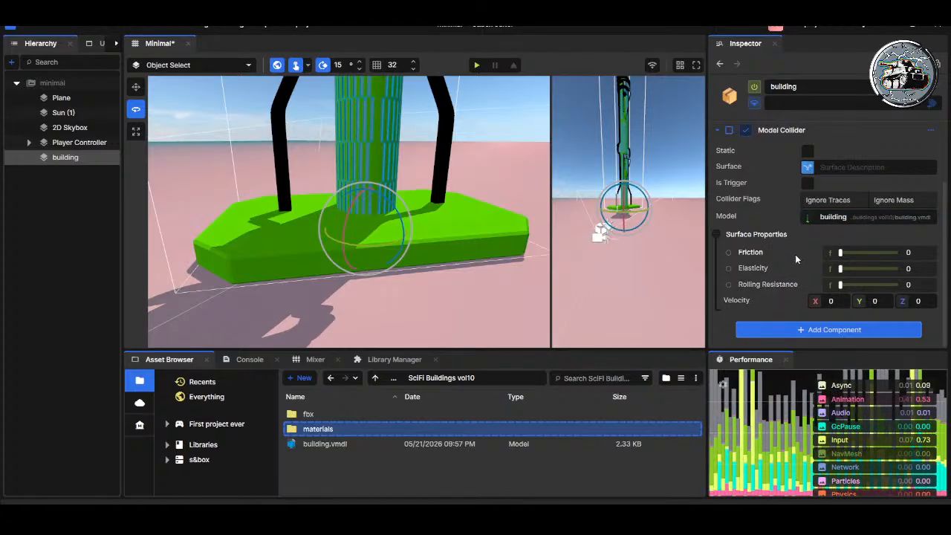
scroll(782, 224, "up", 1)
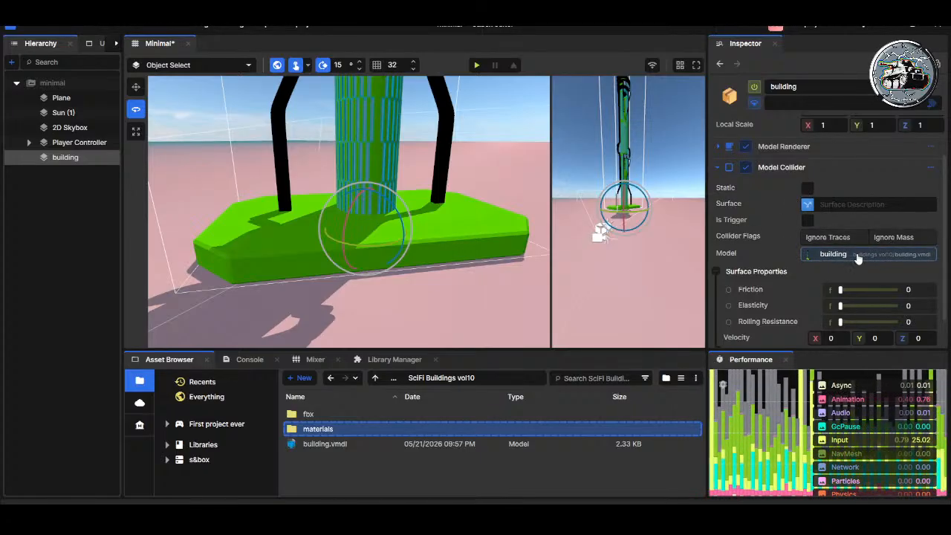
Step: Play-test running the player into and around the building's base with the Model Collider, and leave the game
right_click_drag(462, 200, 409, 165)
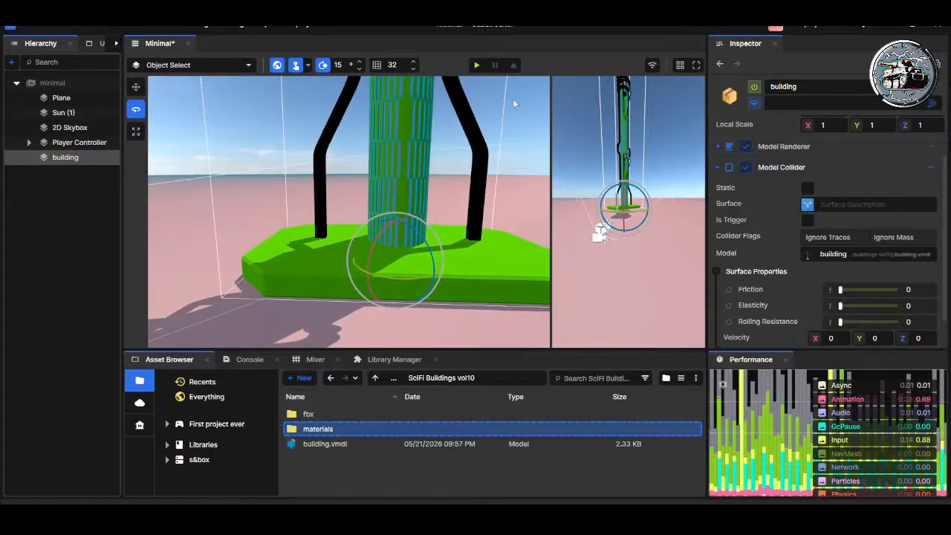
left_click(476, 65)
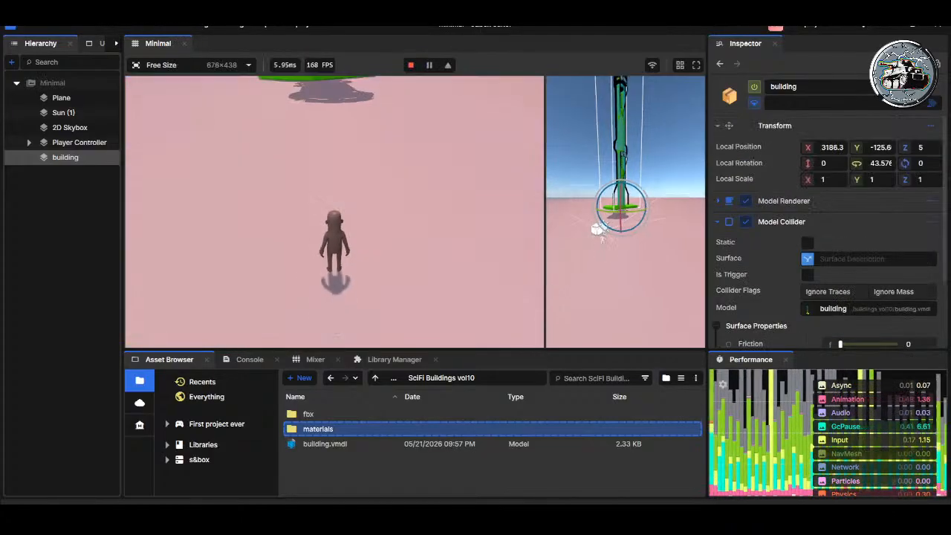
key("w")
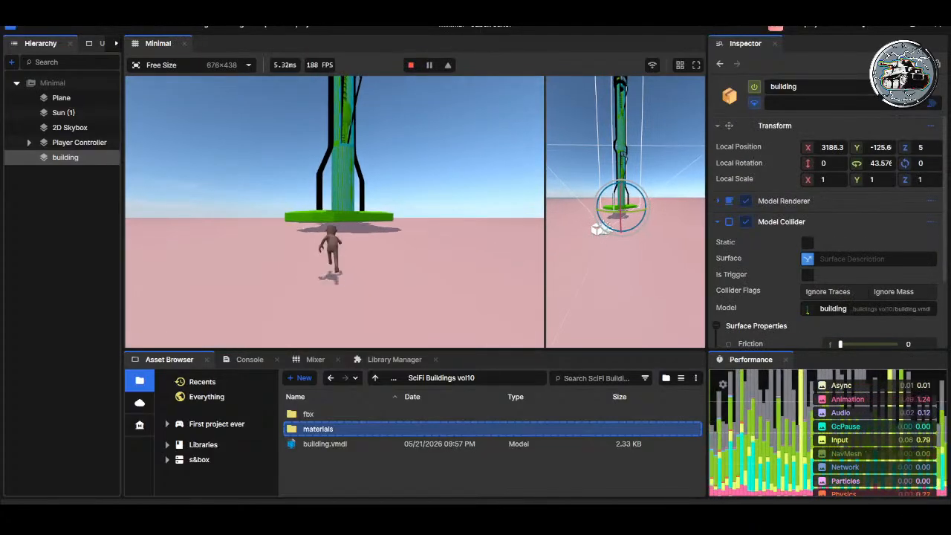
key("w")
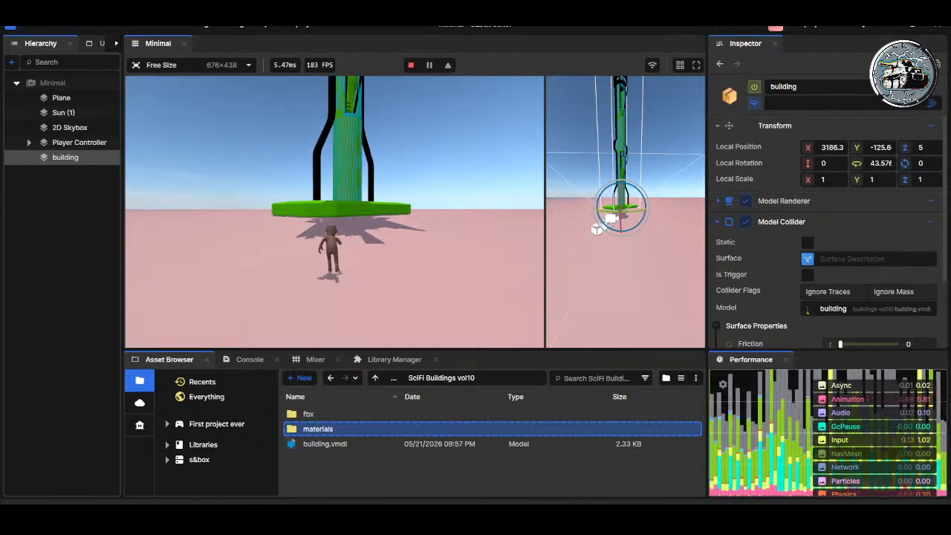
key("w")
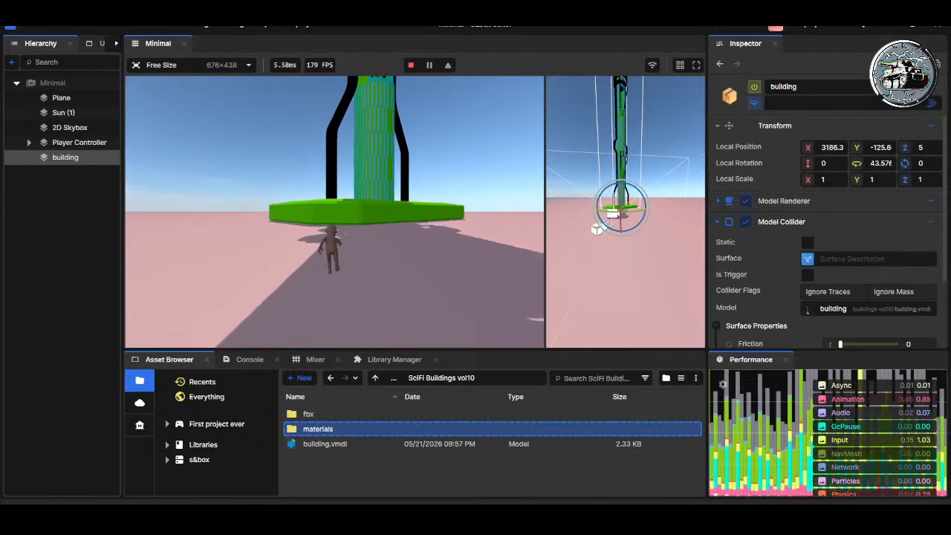
key("w")
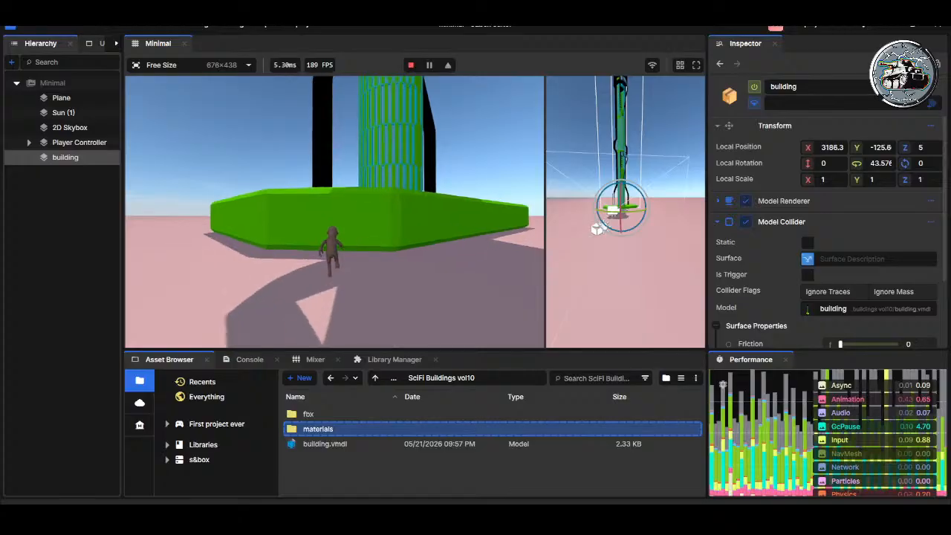
key("w")
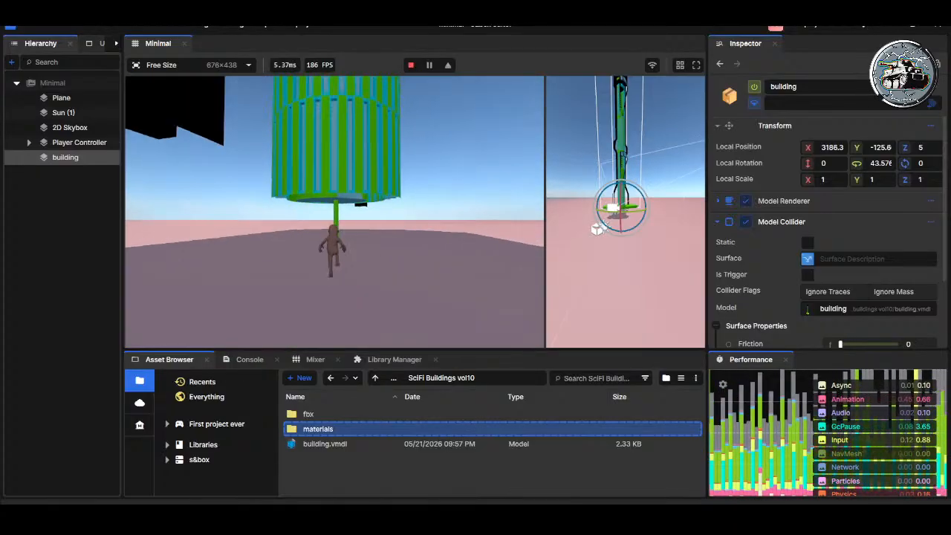
key("w")
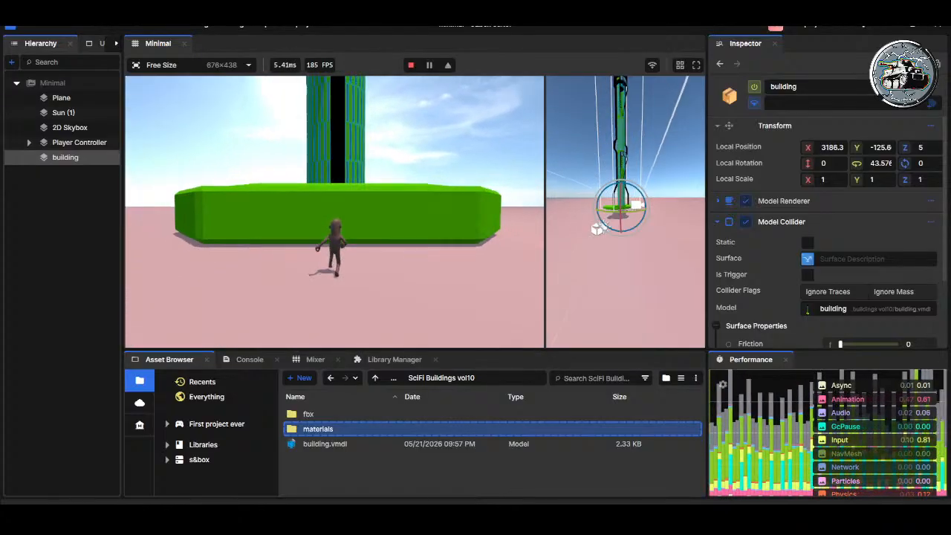
key("Escape")
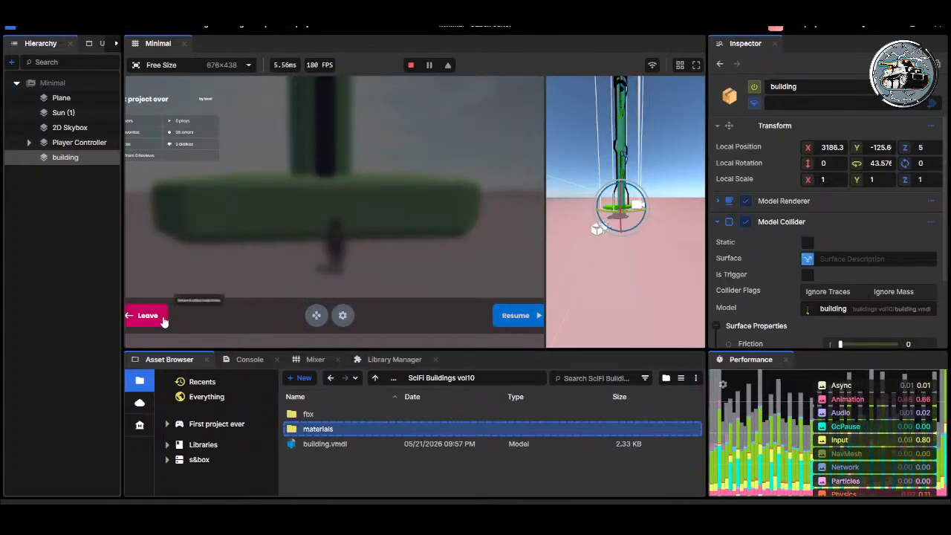
left_click(153, 316)
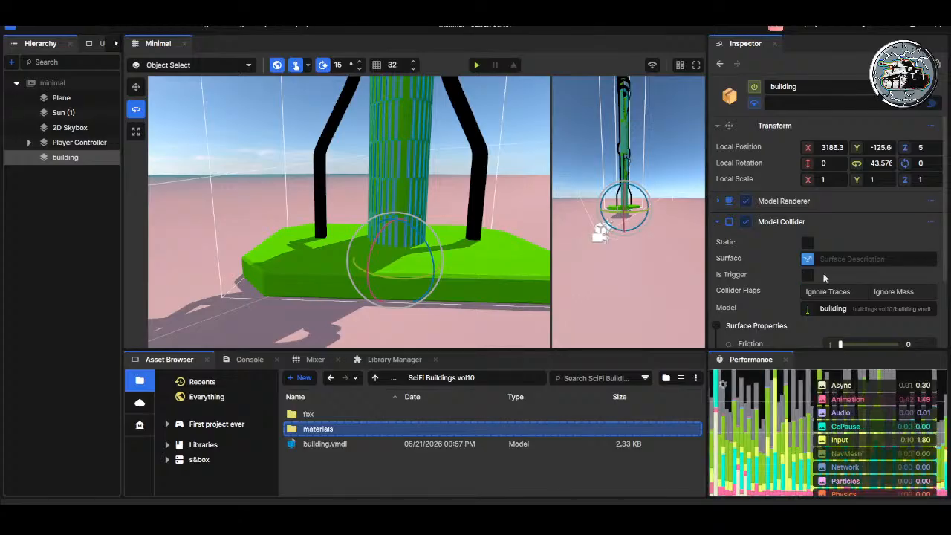
Step: Review the Model Collider's surface properties on the building and collapse the component
scroll(883, 273, "down", 1)
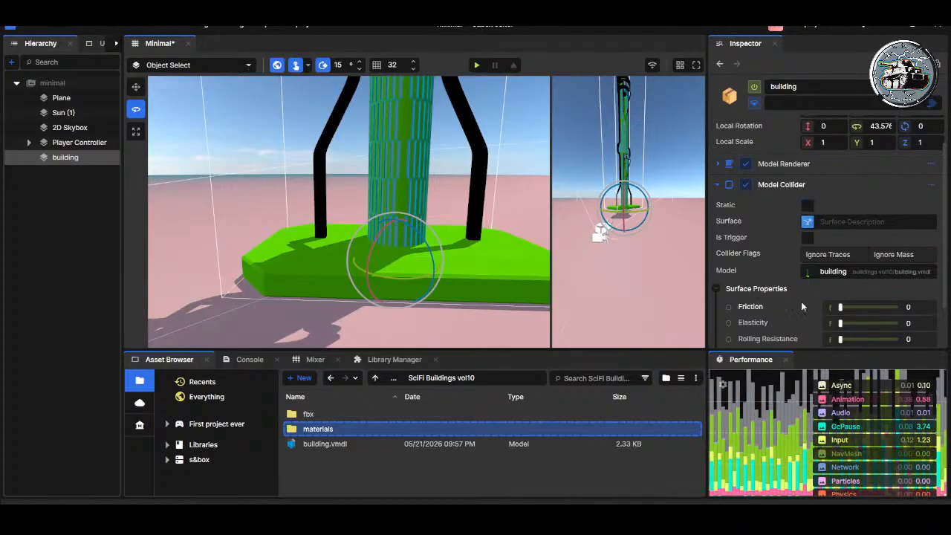
scroll(815, 295, "down", 2)
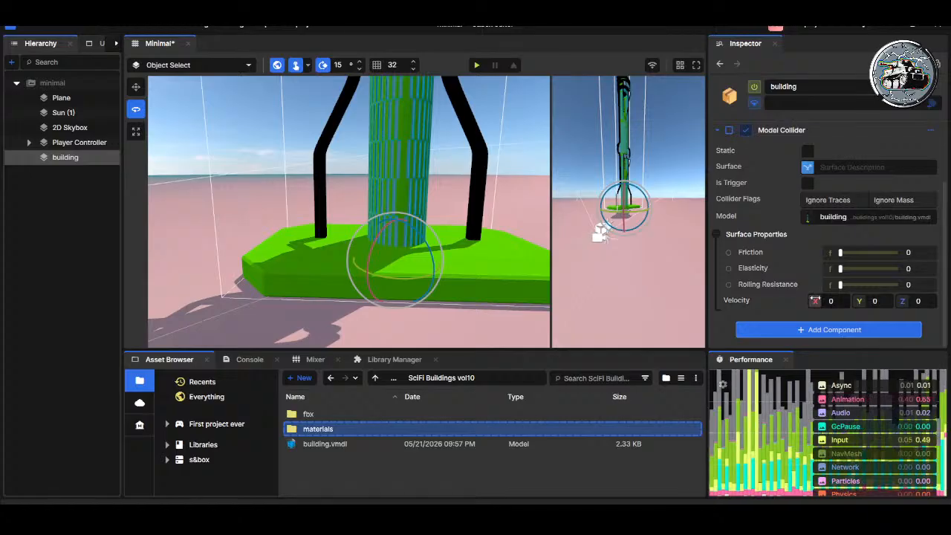
scroll(779, 226, "up", 3)
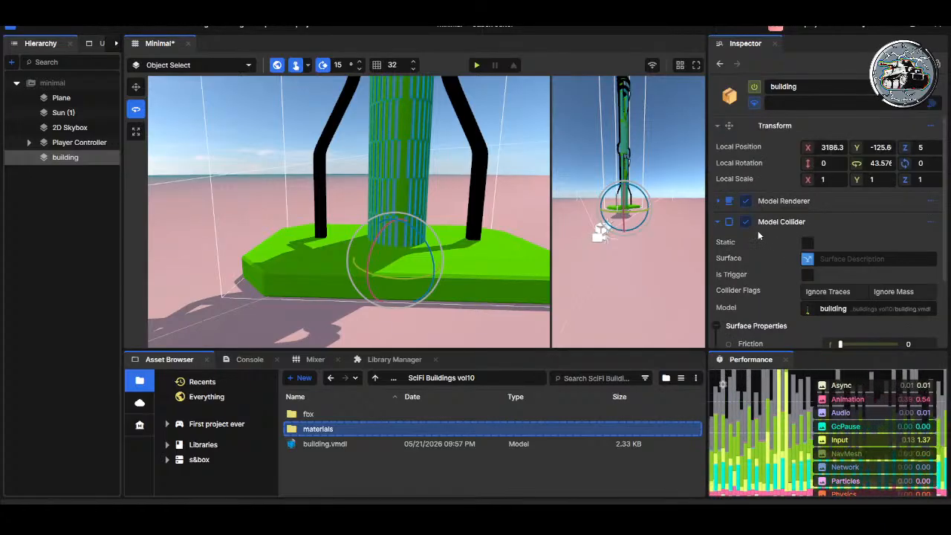
left_click(718, 221)
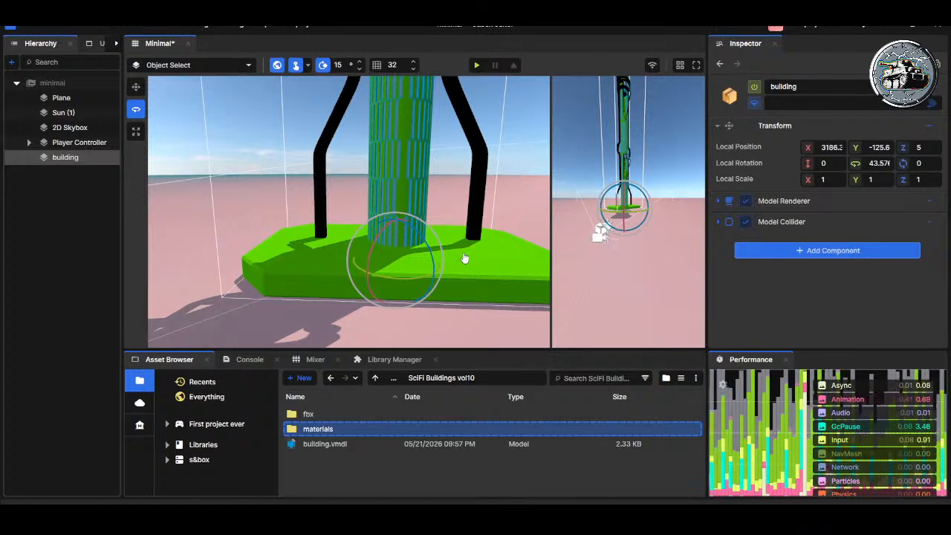
Step: Select the Sun (1) directional light in the scene and rotate it to about 32.4, -111.7, -133.1 degrees
right_click_drag(448, 257, 162, 254)
key("s")
key("q")
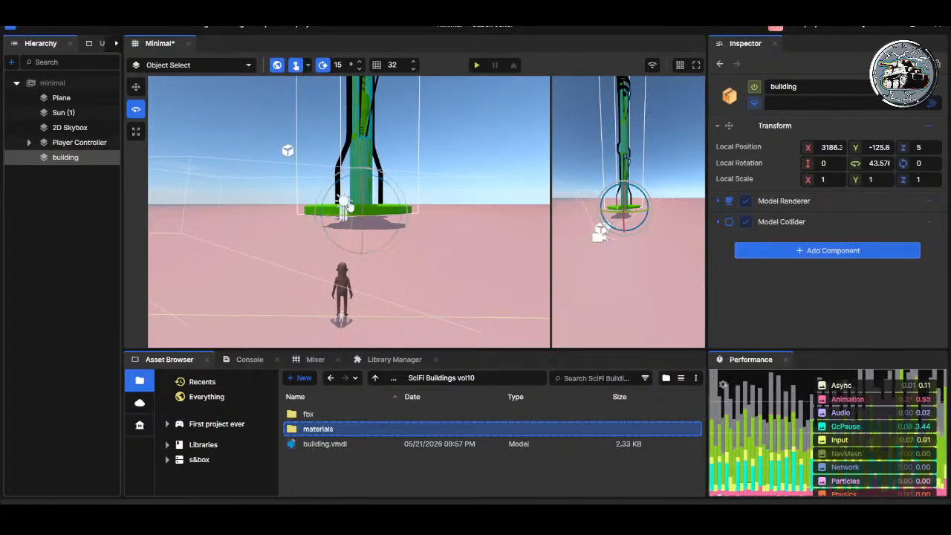
left_click(344, 203)
key("r")
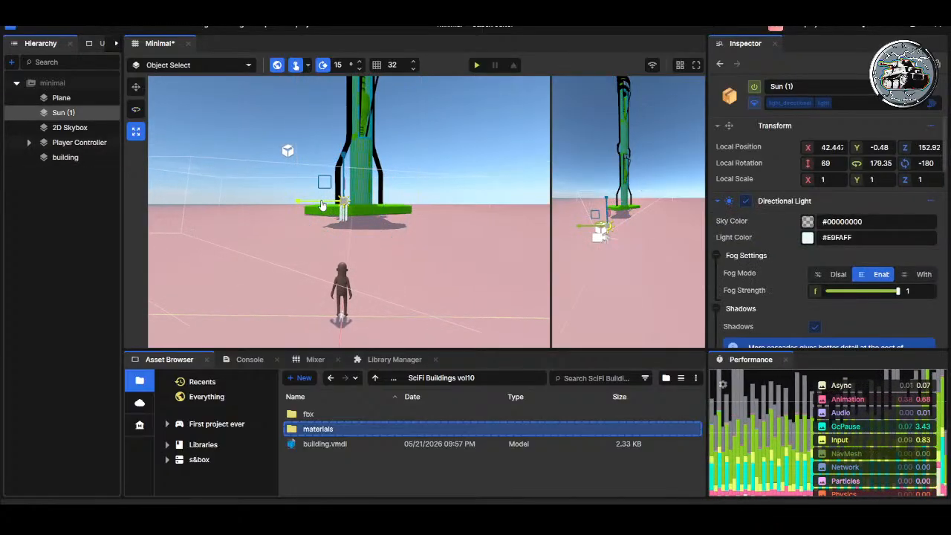
key("e")
mouse_move(323, 206)
left_mouse_down()
mouse_move(495, 210)
mouse_move(389, 218)
mouse_move(325, 175)
mouse_move(311, 213)
mouse_move(312, 274)
left_mouse_up()
right_click_drag(312, 275, 294, 276)
key("d")
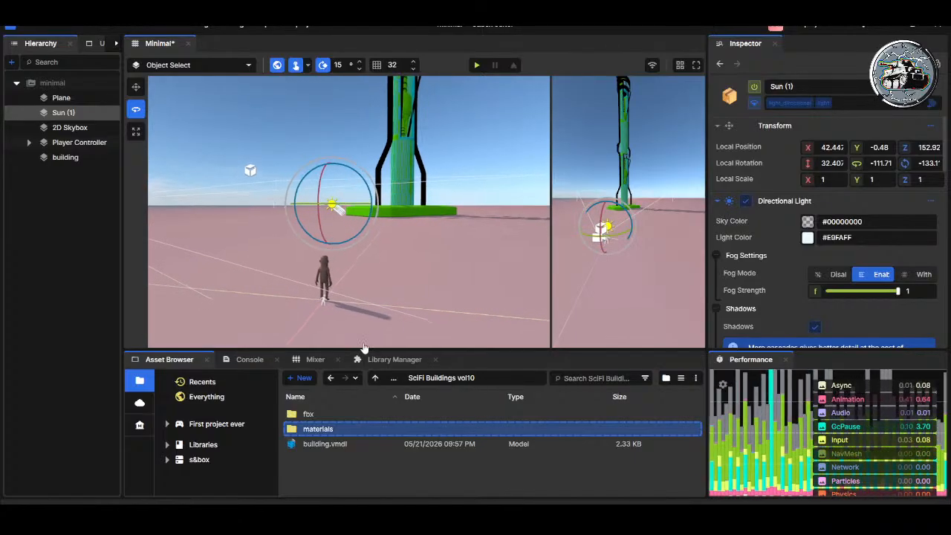
Step: Open the building's materials folder and look at building_color_01.vmat and building_color_02.vmat
double_click(318, 429)
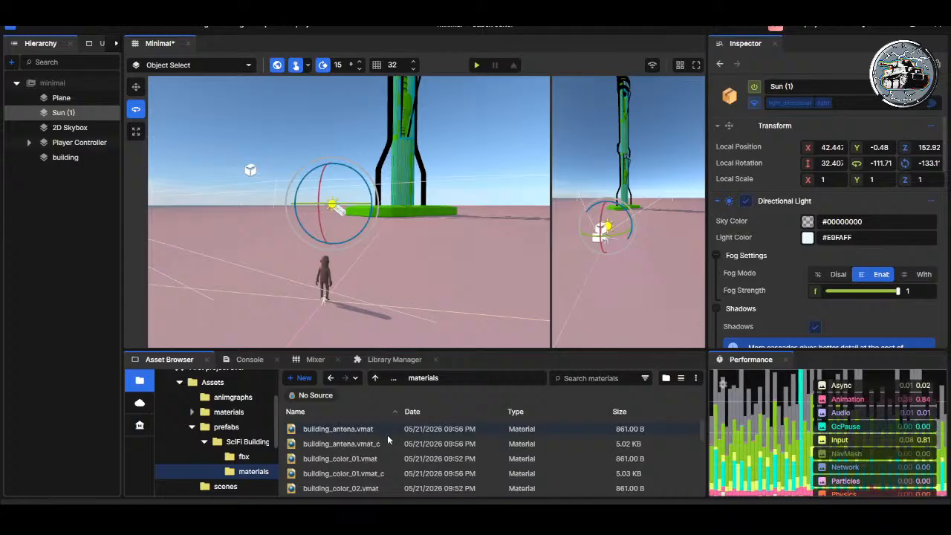
scroll(357, 446, "up", 1)
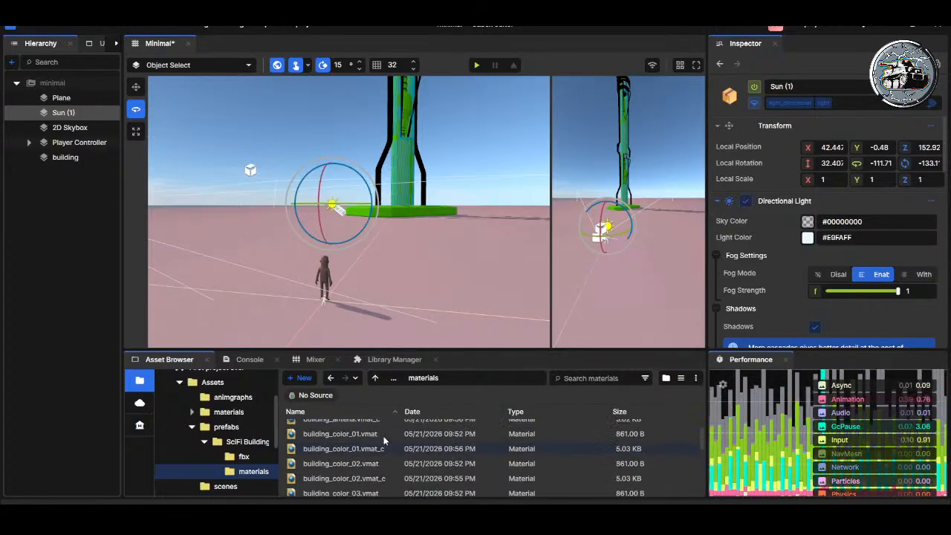
left_click(331, 436)
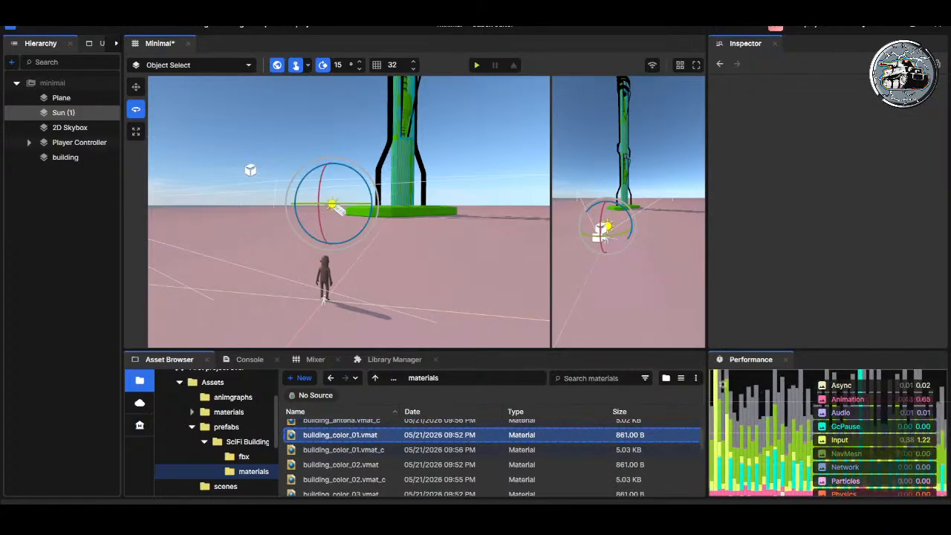
left_click(334, 463)
left_click(327, 435)
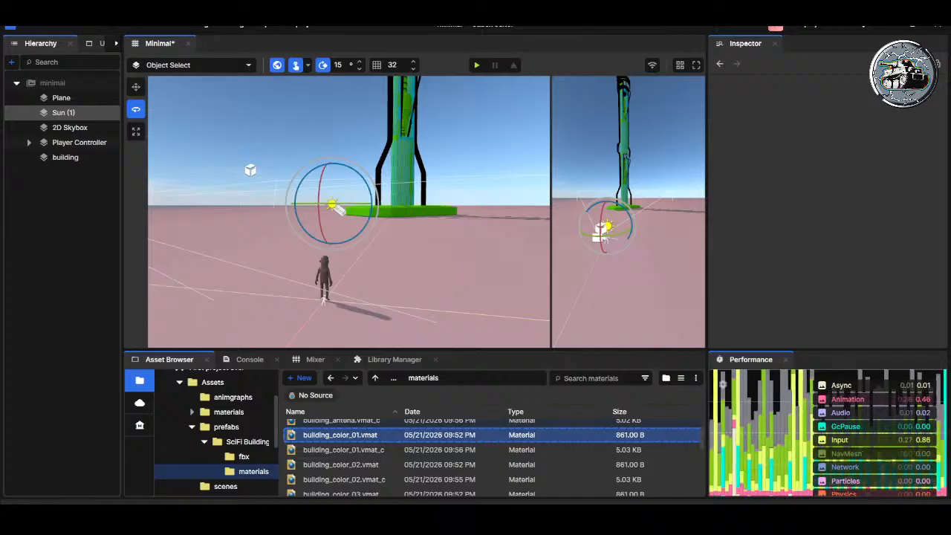
Step: Deselect the Sun (1) light and save the scene
left_click(310, 179)
key("ctrl+s")
Step: Return to the SciFi Buildings vol10 folder, select the building.vmdl model and enlarge the Asset Browser
scroll(305, 449, "up", 1)
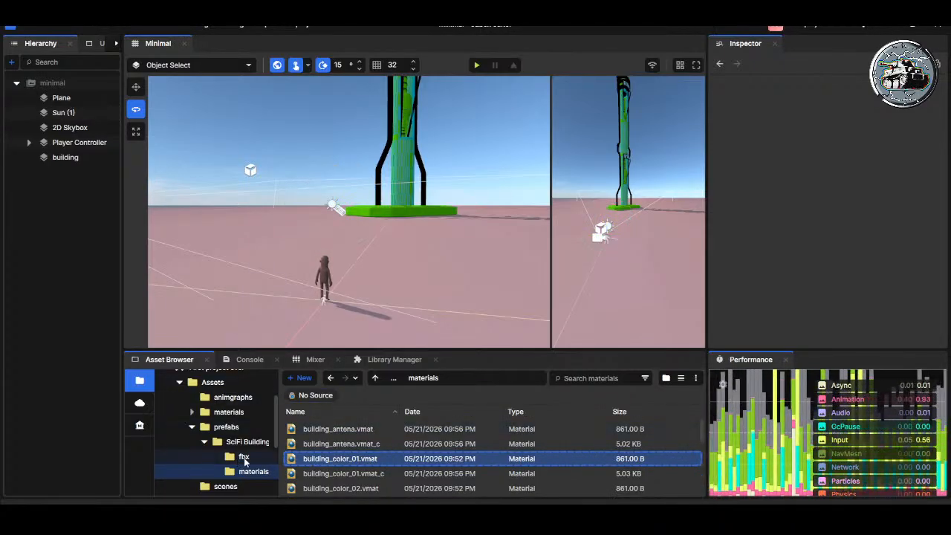
scroll(350, 450, "down", 5)
scroll(357, 454, "up", 5)
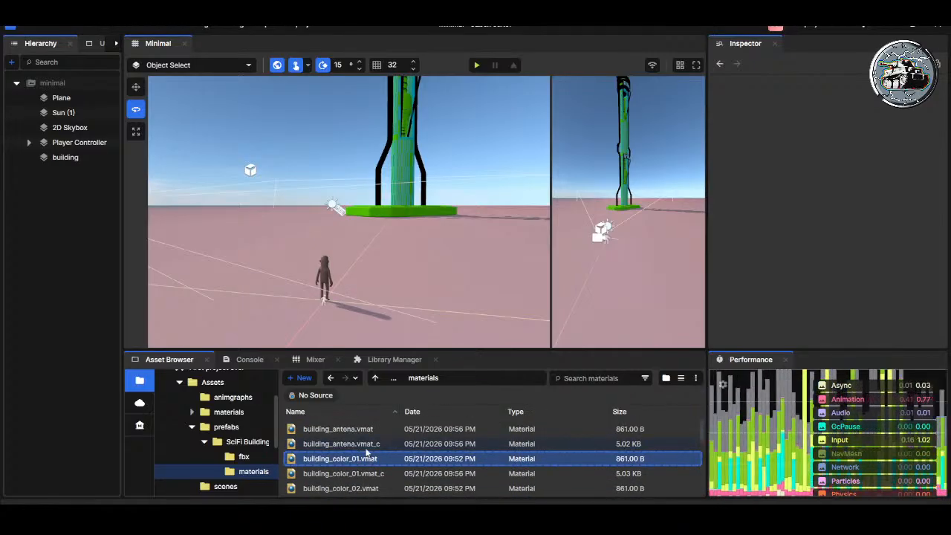
left_click(374, 378)
left_click(333, 446)
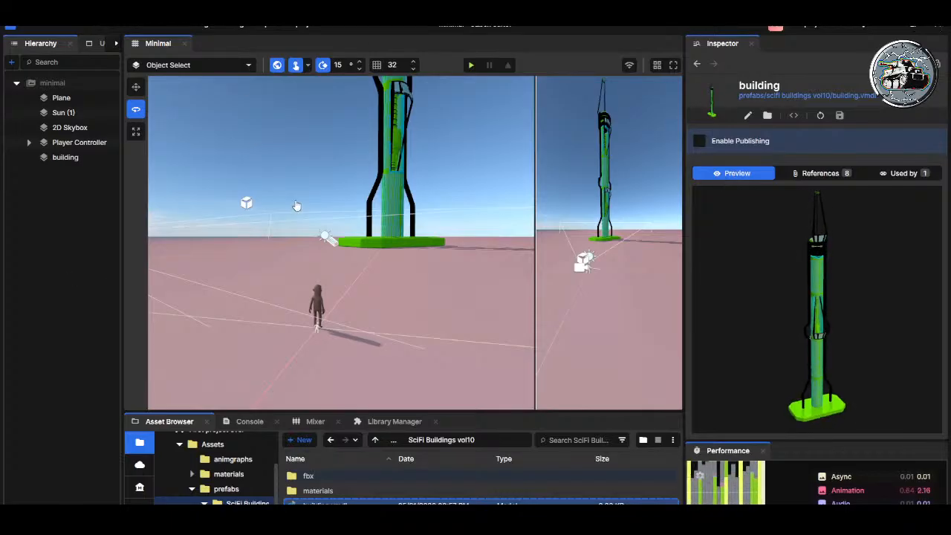
left_click_drag(299, 412, 299, 304)
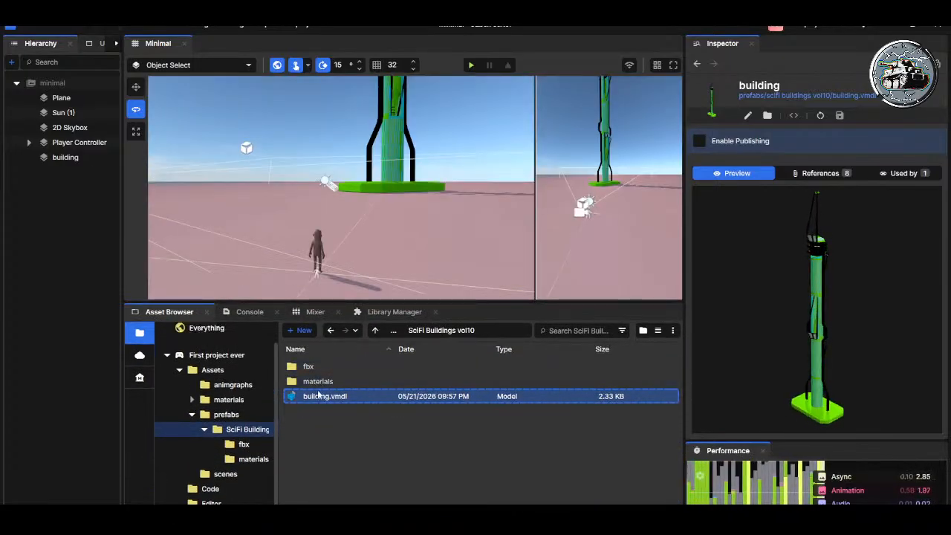
Step: Open the materials folder, select building_antena.vmat and view the building's colours in the scene
double_click(314, 384)
left_click(291, 382)
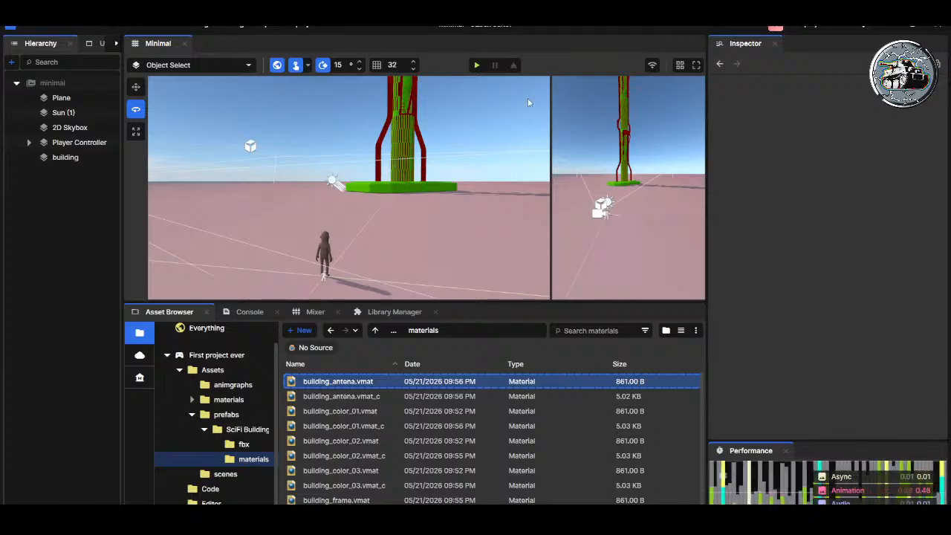
right_click_drag(414, 236, 427, 173)
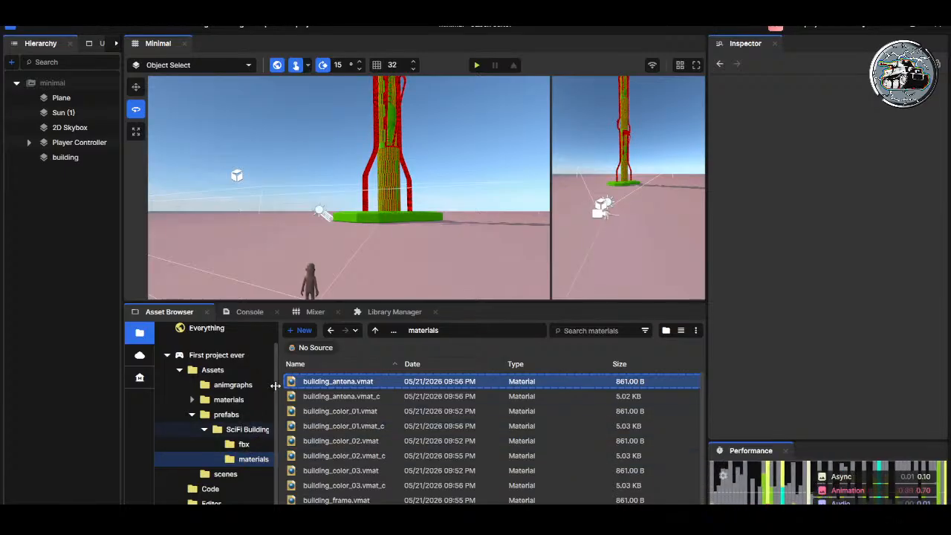
Step: Select the building object, browse up through the prefabs folder and return to SciFi Buildings vol10 to select building.vmdl
left_click(73, 160)
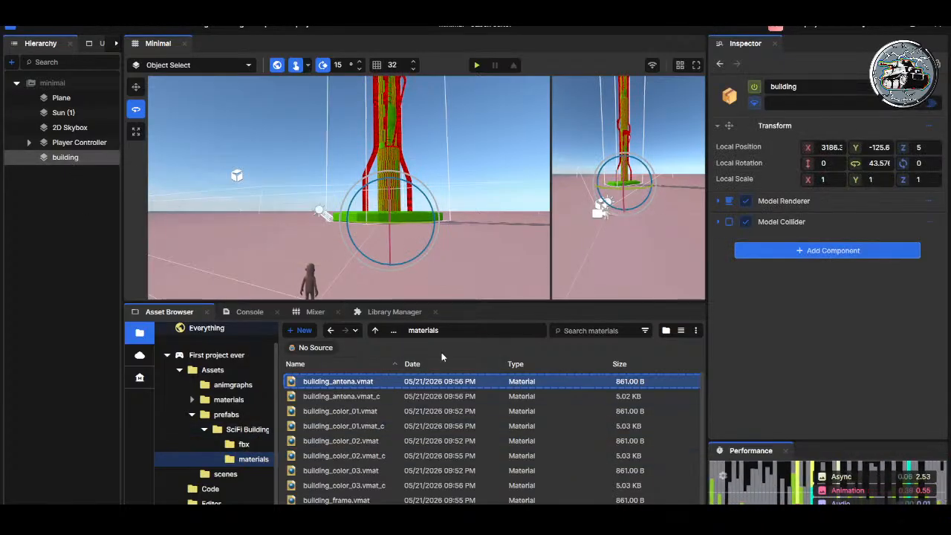
left_click(376, 330)
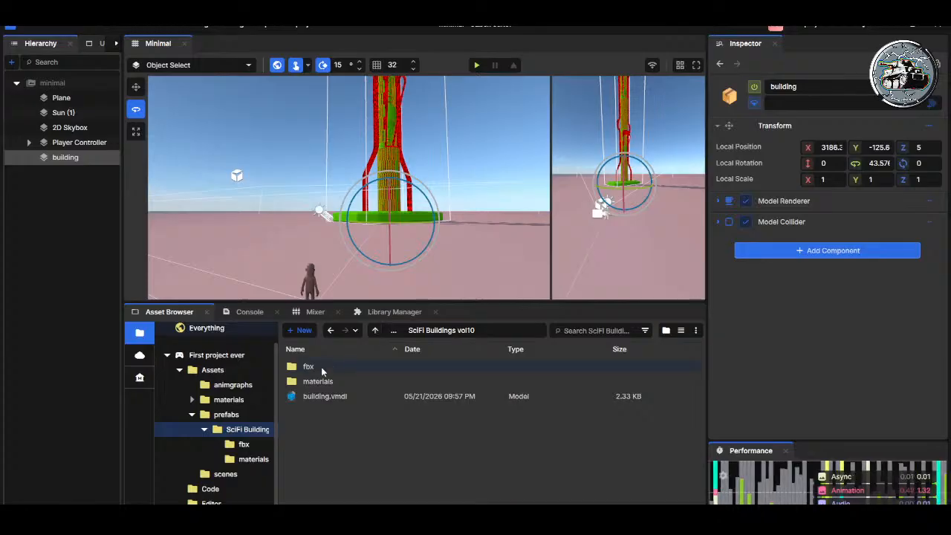
left_click(375, 331)
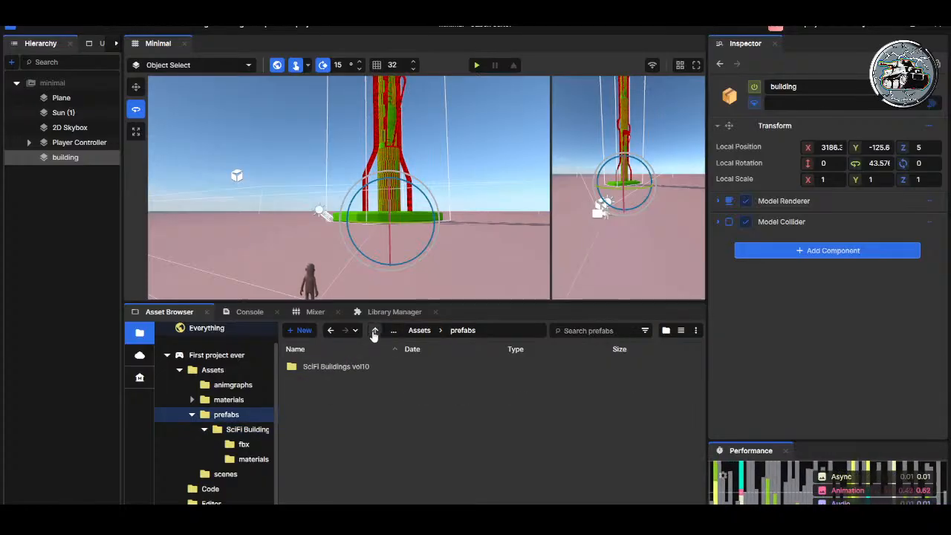
left_click(375, 331)
double_click(320, 395)
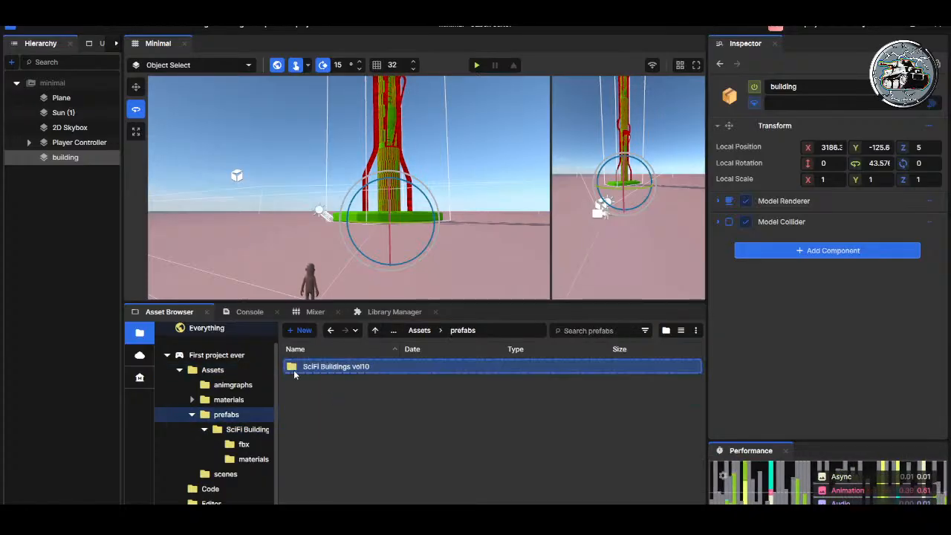
double_click(294, 369)
left_click(320, 395)
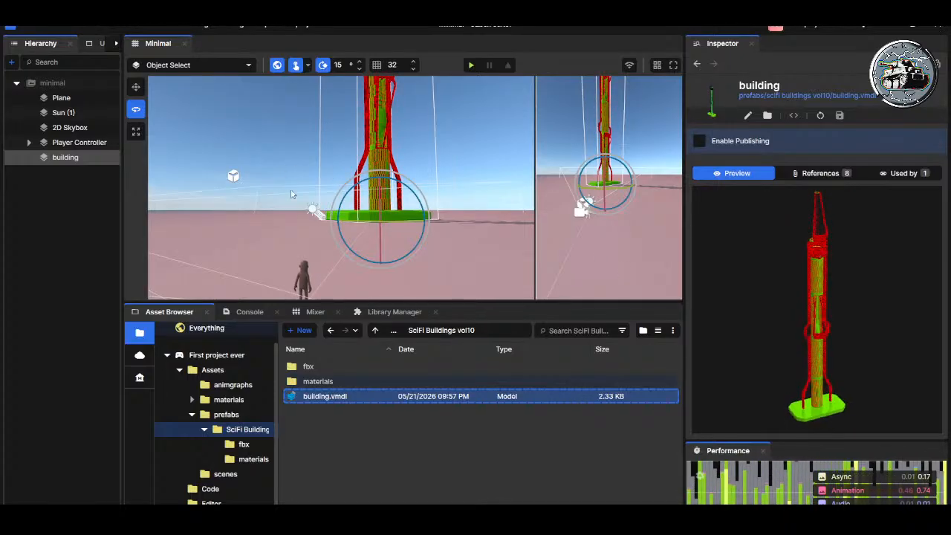
Step: Open the building's own materials folder and inspect building_color_01.vmat and its compiled building_color_01.vmat_c file
double_click(328, 383)
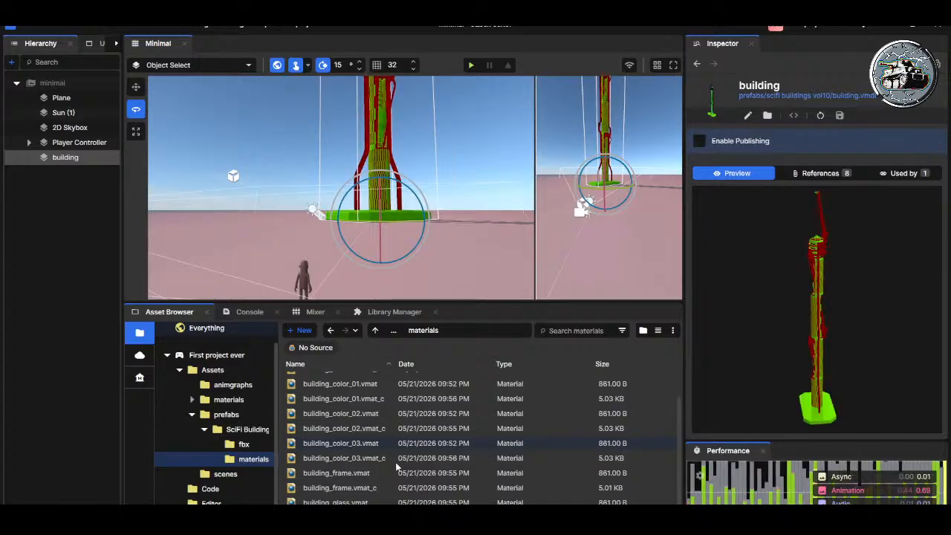
scroll(386, 446, "up", 1)
left_click(366, 422)
left_click(364, 413)
left_click(368, 428)
left_click(364, 413)
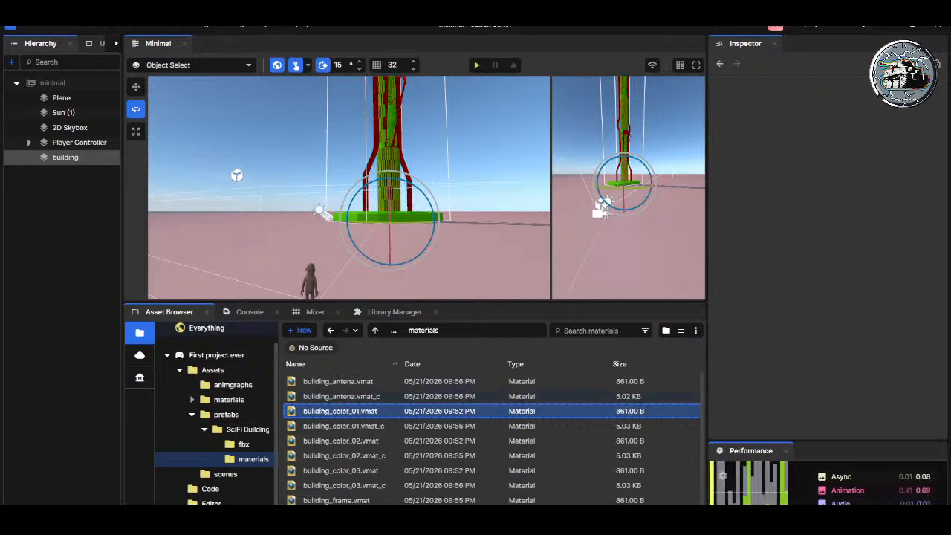
left_click(316, 428)
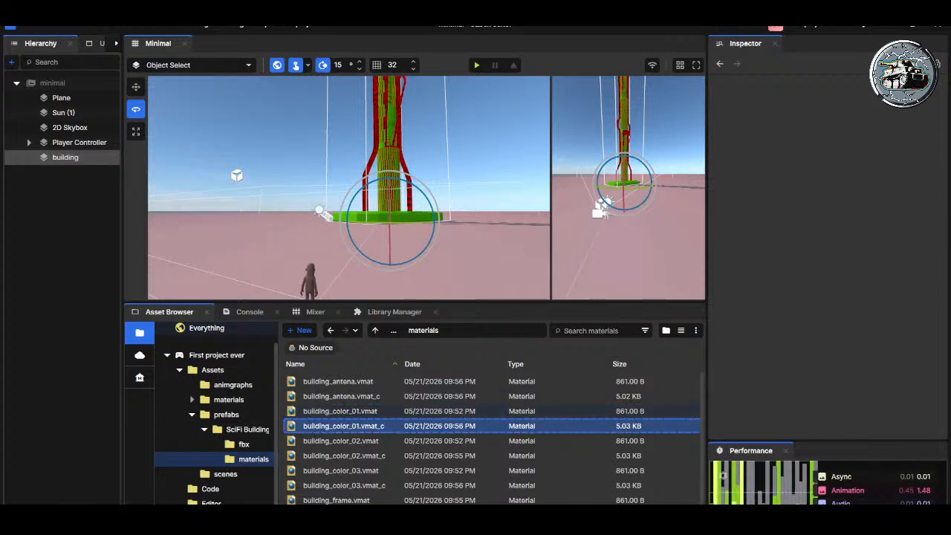
Step: Go up to the project's Assets folder, open its materials folder and preview building color 1.vmat
left_click(375, 331)
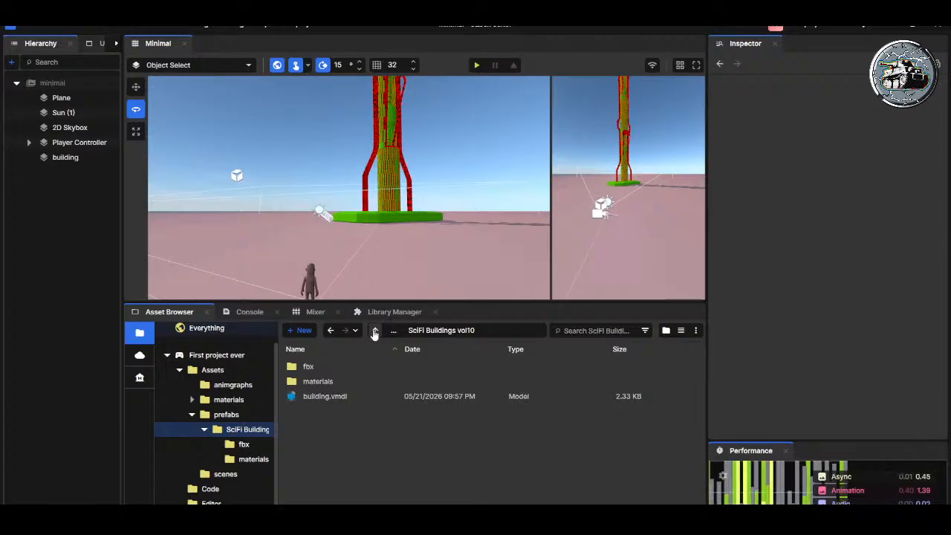
left_click(375, 332)
left_click(375, 331)
double_click(321, 382)
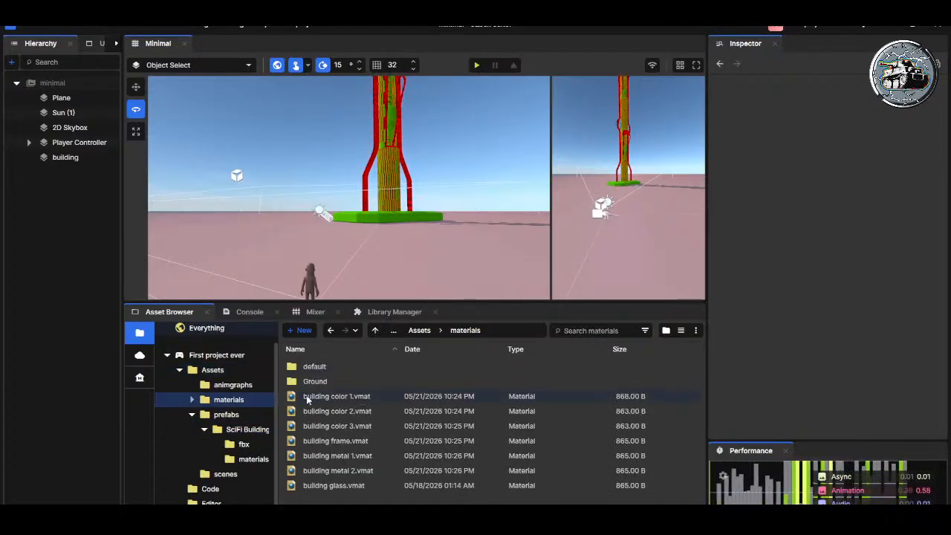
left_click(309, 398)
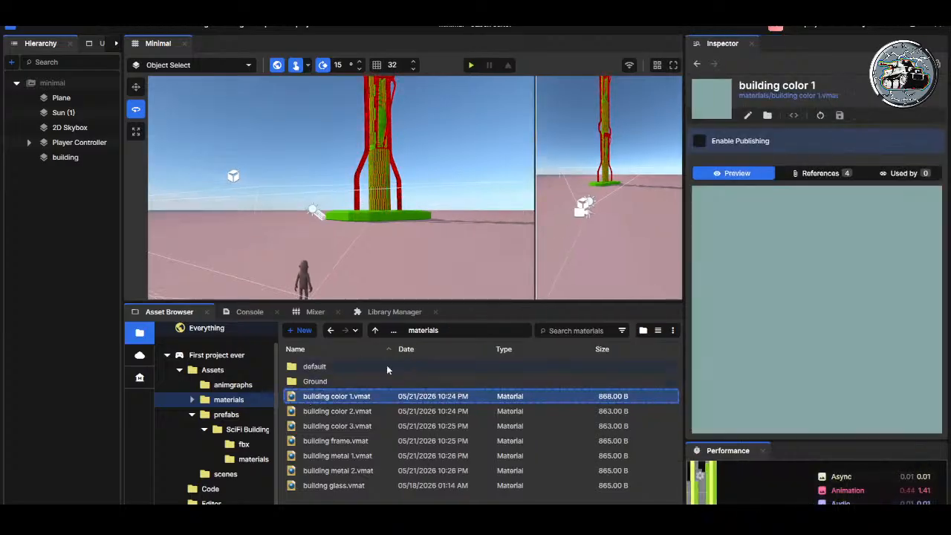
Step: Return to the SciFi Buildings vol10 folder and select the building.vmdl model
left_click(242, 445)
left_click(251, 459)
left_click(243, 444)
left_click(249, 460)
left_click(248, 430)
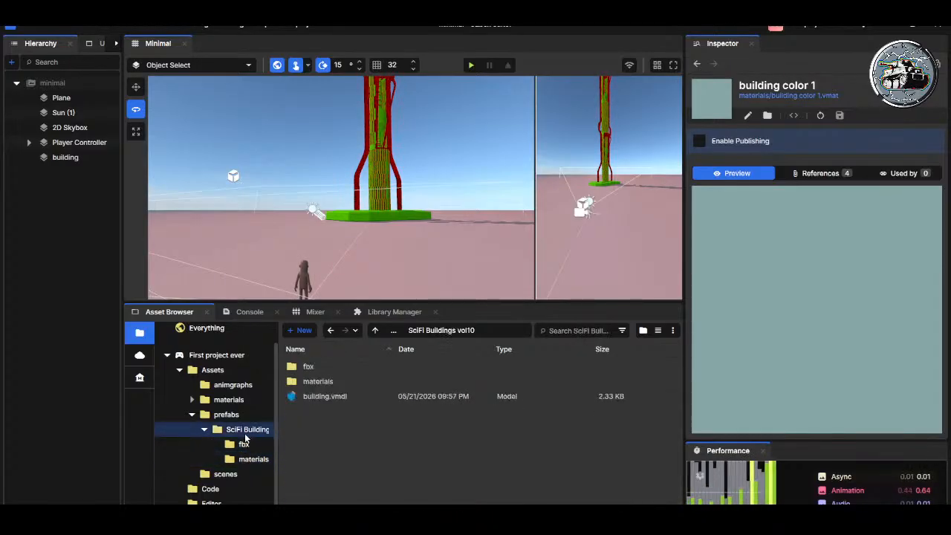
left_click(323, 396)
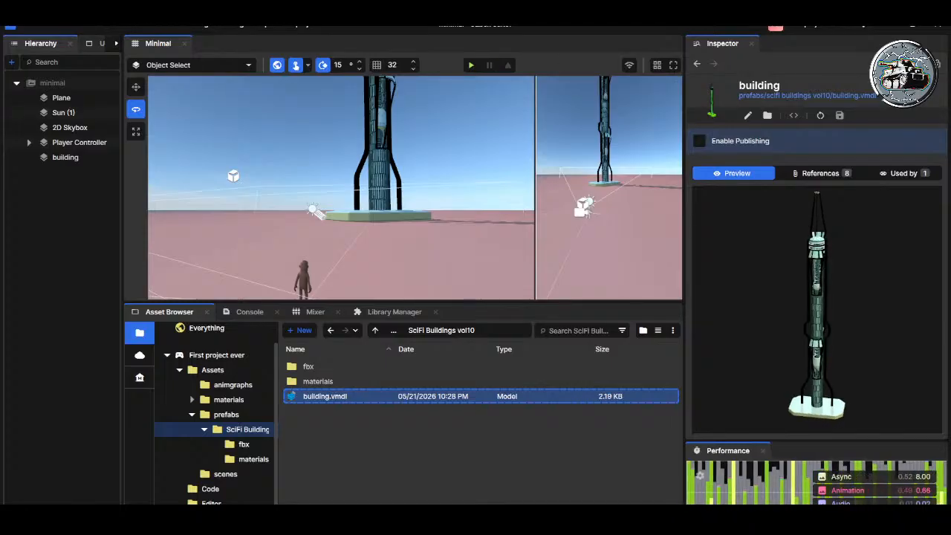
Step: View the building's glass dome up close, select buildng glass.vmat in the project's materials folder and save the material
right_click_drag(414, 226, 431, 212)
key("w")
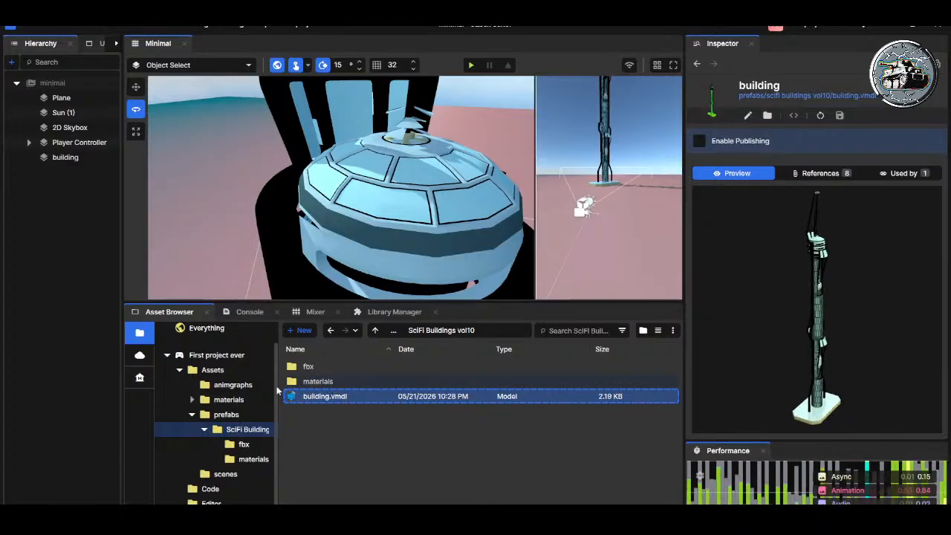
left_click(230, 400)
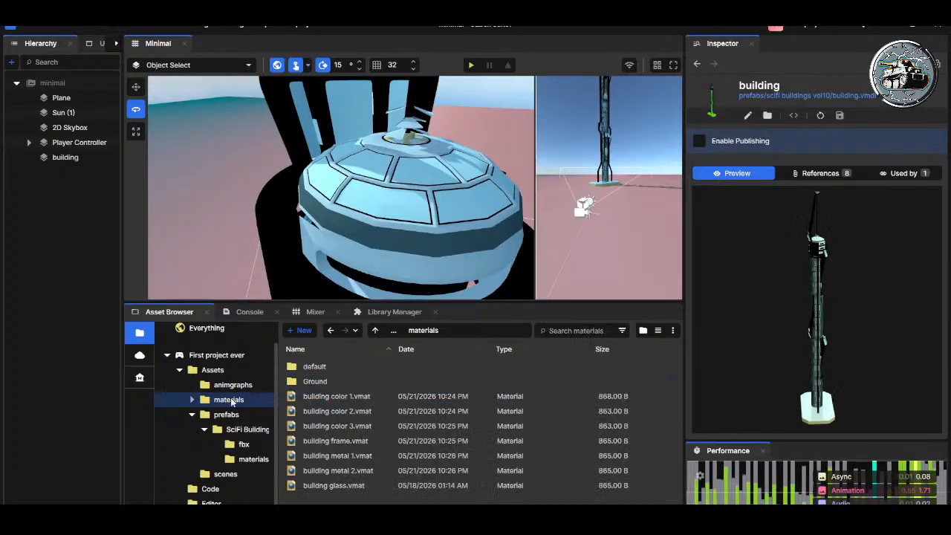
left_click(312, 485)
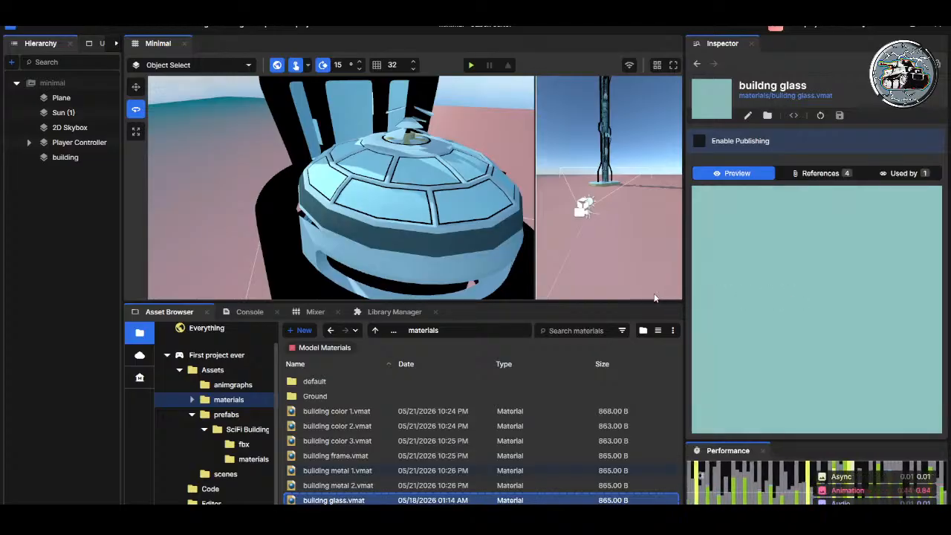
key("ctrl+s")
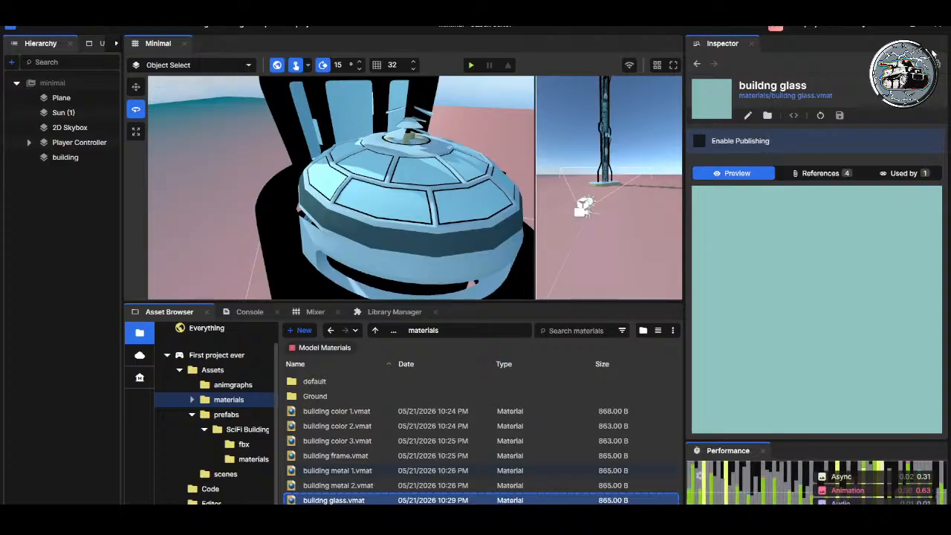
Step: Inspect the building down to its base, select it in the scene and undo the addition of its Model Collider component
right_click_drag(492, 186, 436, 192)
key("d")
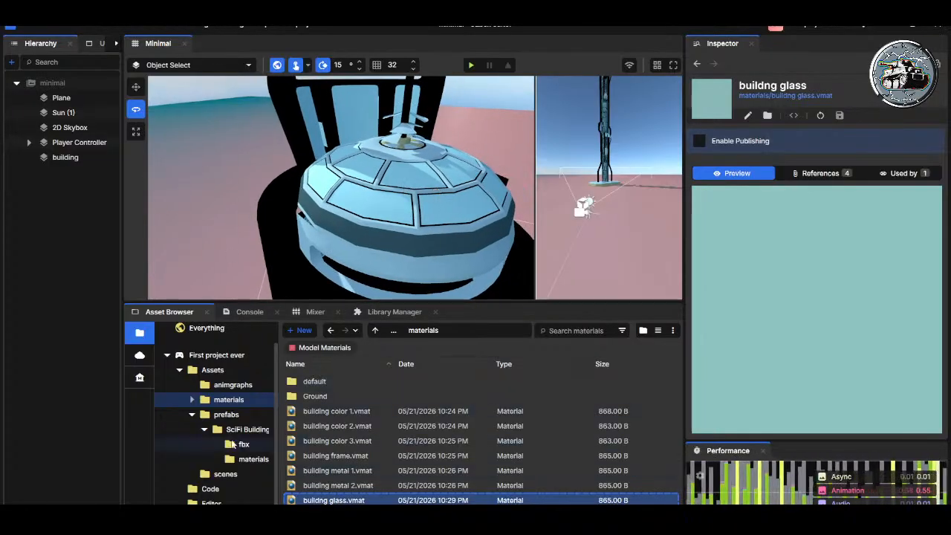
right_click_drag(435, 216, 351, 160)
key("w")
key("d")
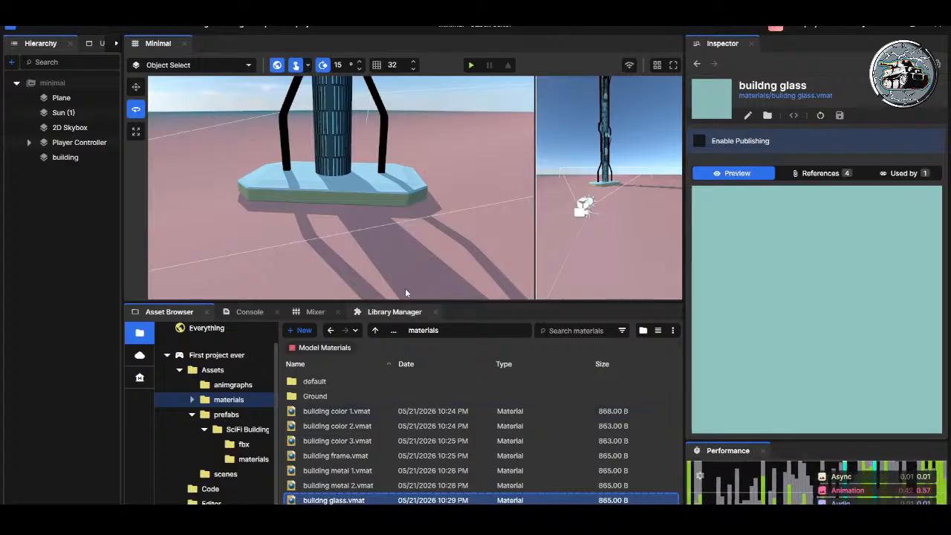
left_click(354, 173)
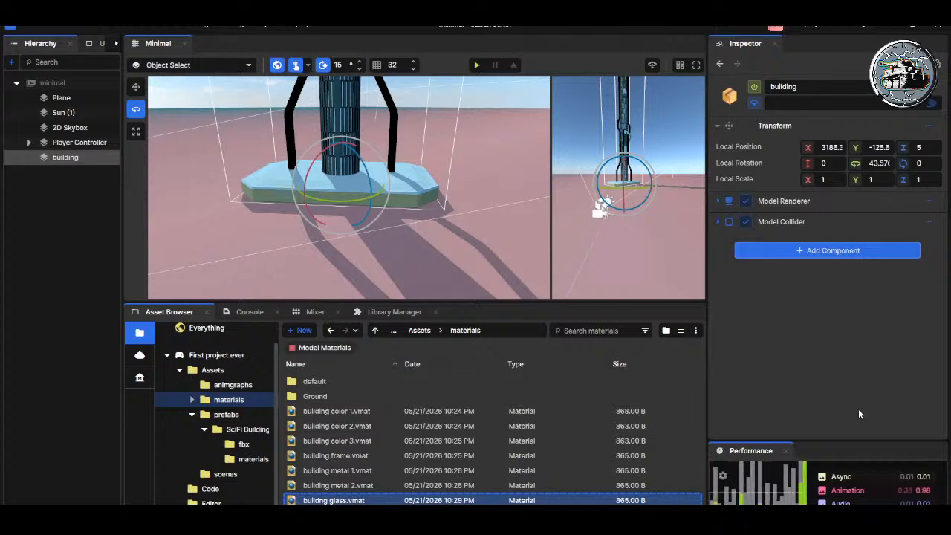
key("ctrl+z")
right_click_drag(452, 175, 419, 123)
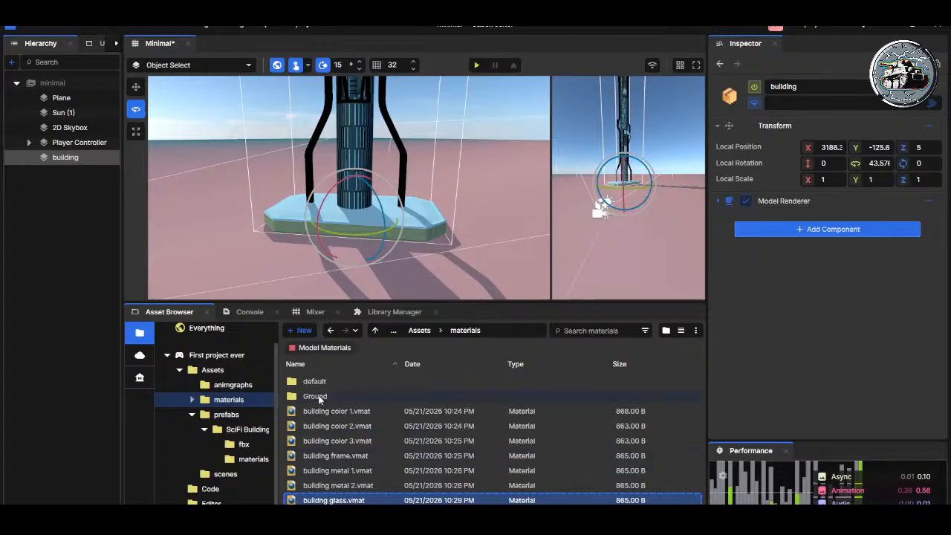
Step: Navigate from the project's materials to the SciFi Buildings vol10 folder inside prefabs and select building.vmdl
left_click(376, 330)
double_click(316, 396)
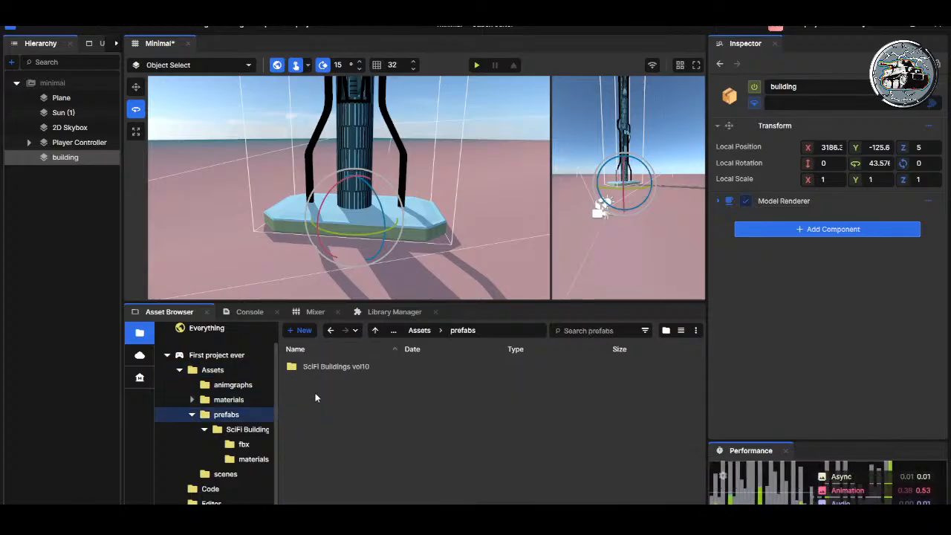
double_click(327, 367)
left_click(315, 398)
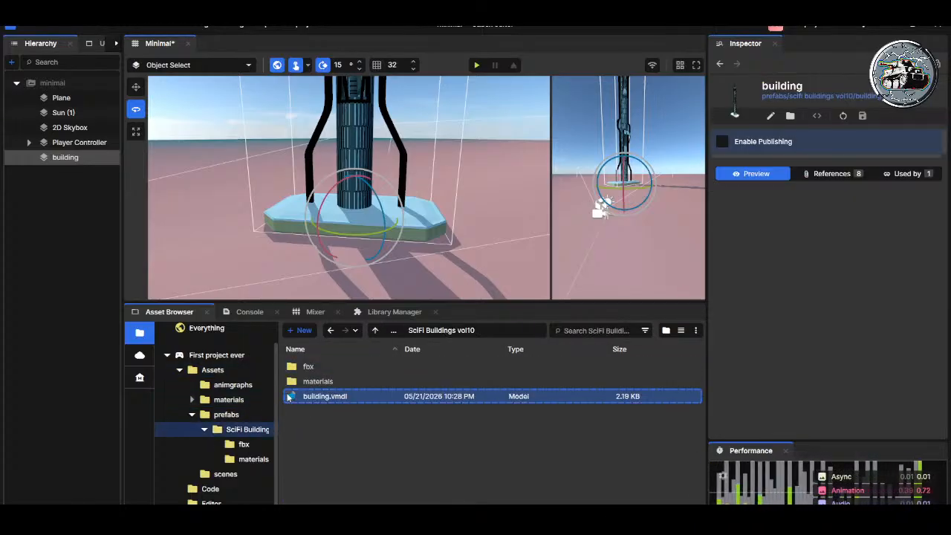
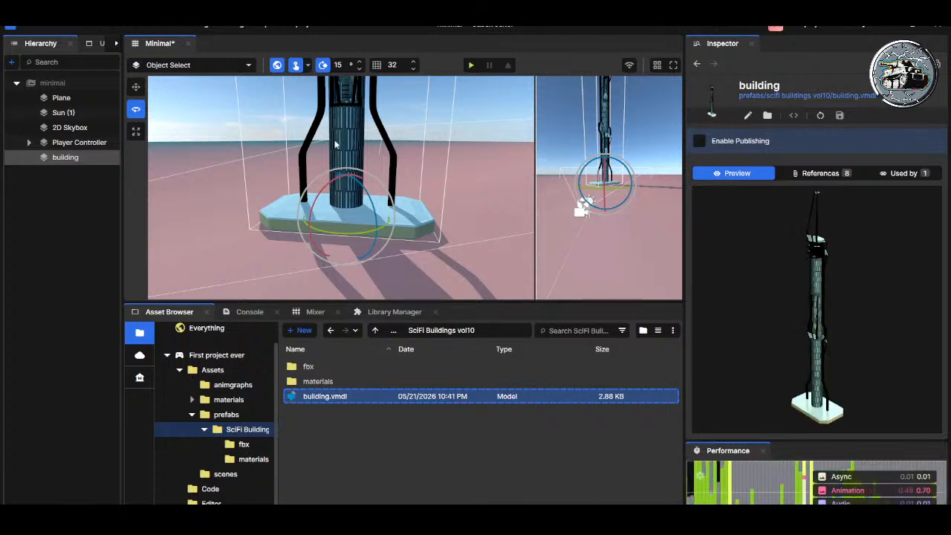
Step: Save the scene and play-test it by running and jumping the character into the building's base, ending with play mode stopped
left_click(470, 66)
left_click(404, 65)
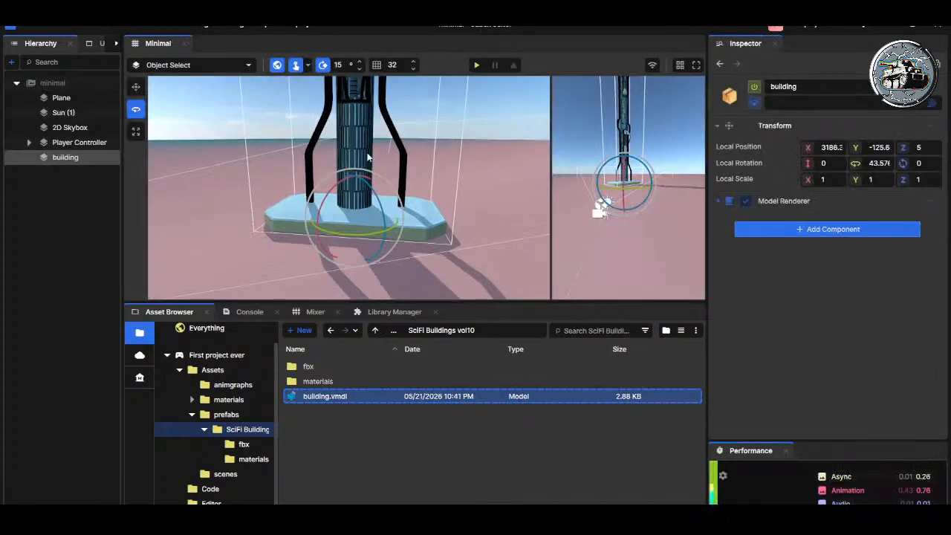
left_click(477, 65)
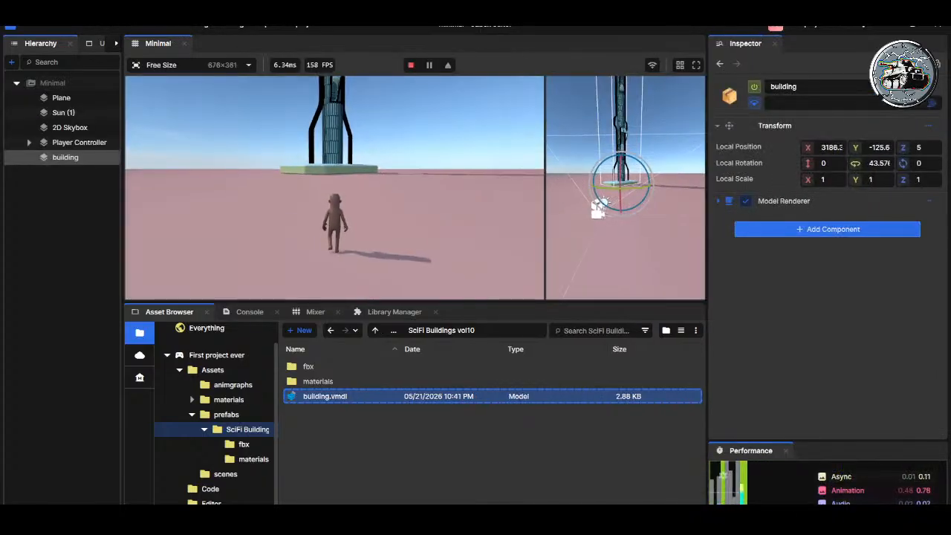
key("w")
key("space")
key("w")
key("space")
key("space")
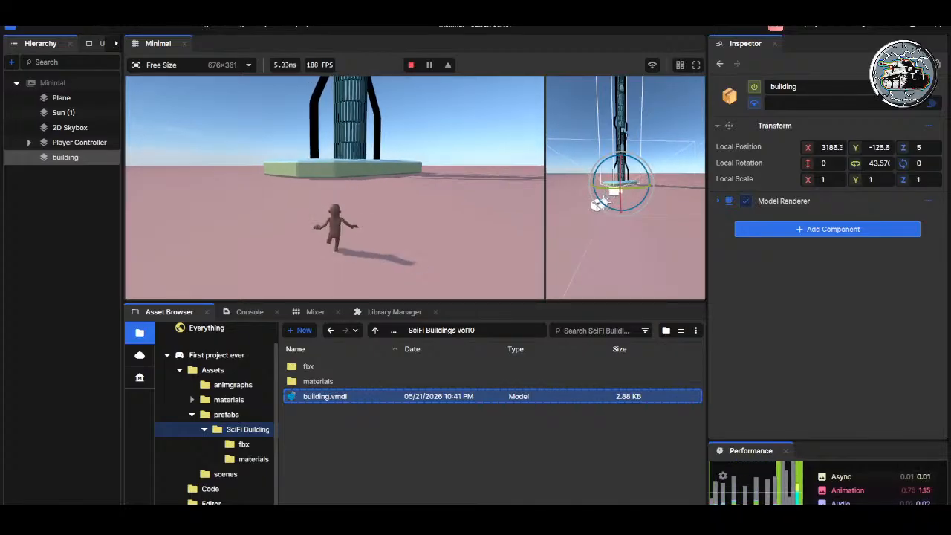
key("w")
key("space")
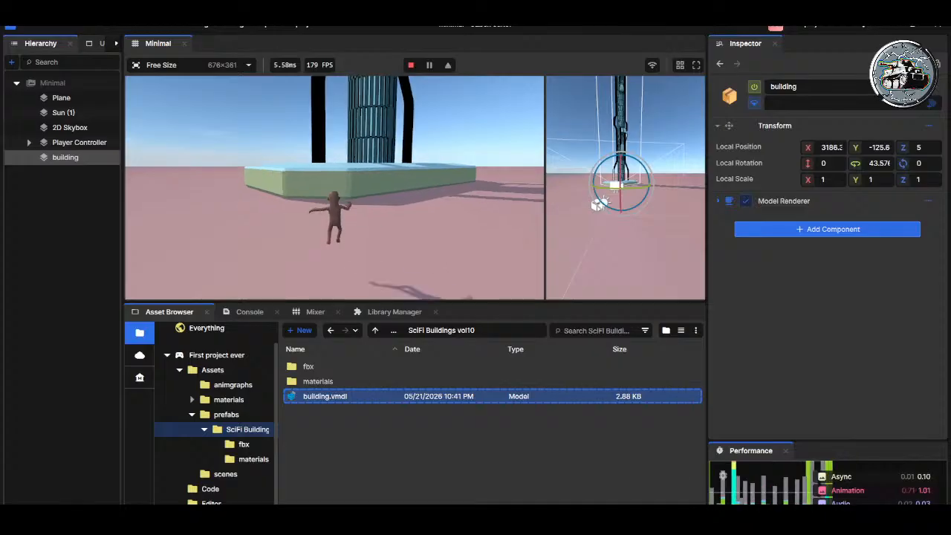
key("w")
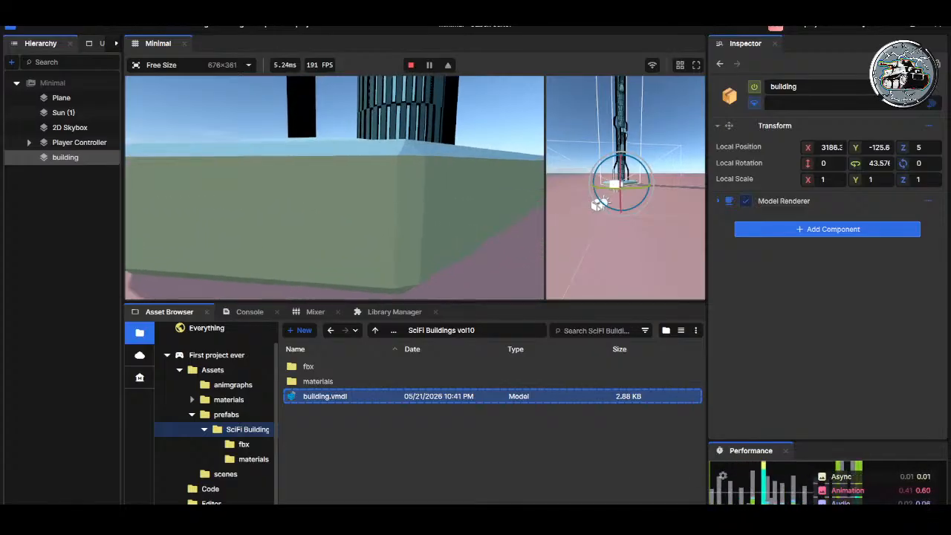
key("s")
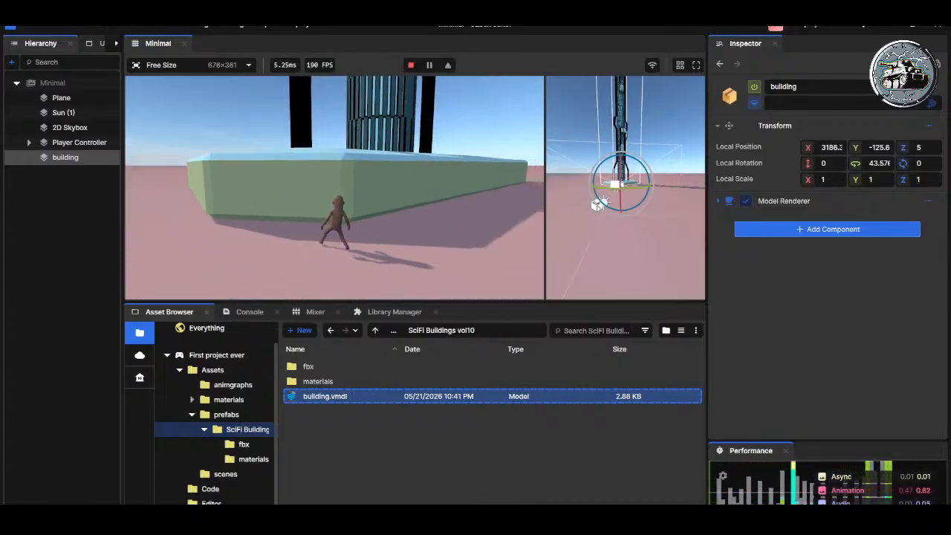
key("Escape")
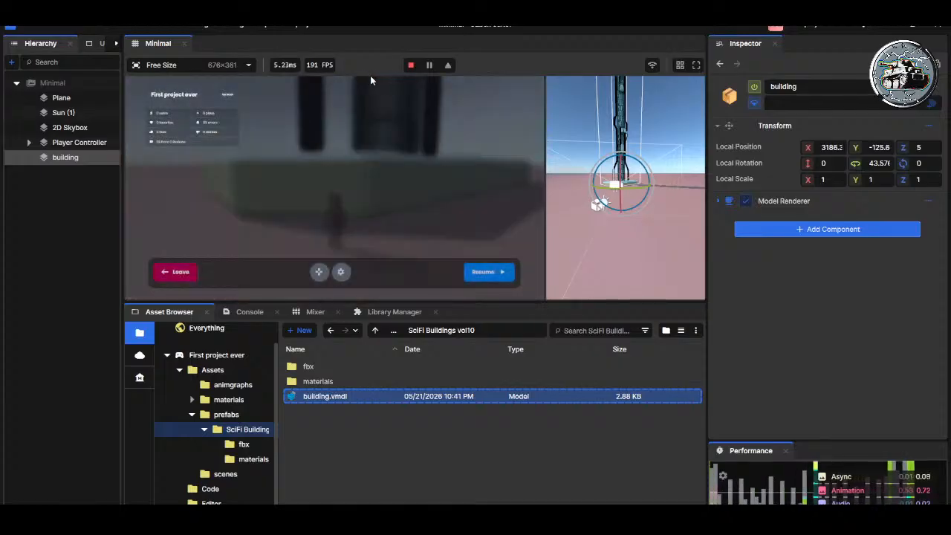
left_click(410, 64)
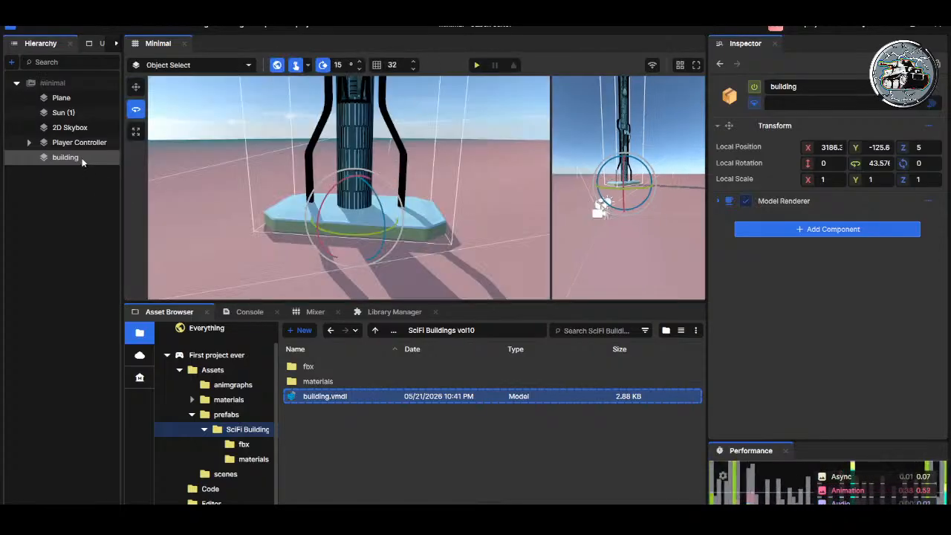
Step: Add a Model Collider component to the building, review its settings and save the scene
left_click(718, 201)
left_click(718, 200)
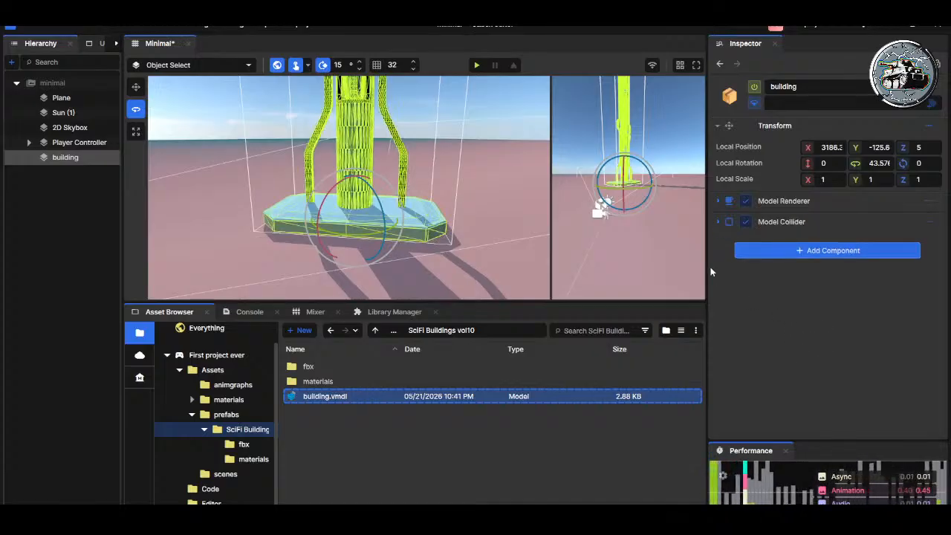
left_click(718, 221)
left_click(718, 221)
Step: Play the scene and run the character straight up against the building's base to test its collision
left_click(476, 64)
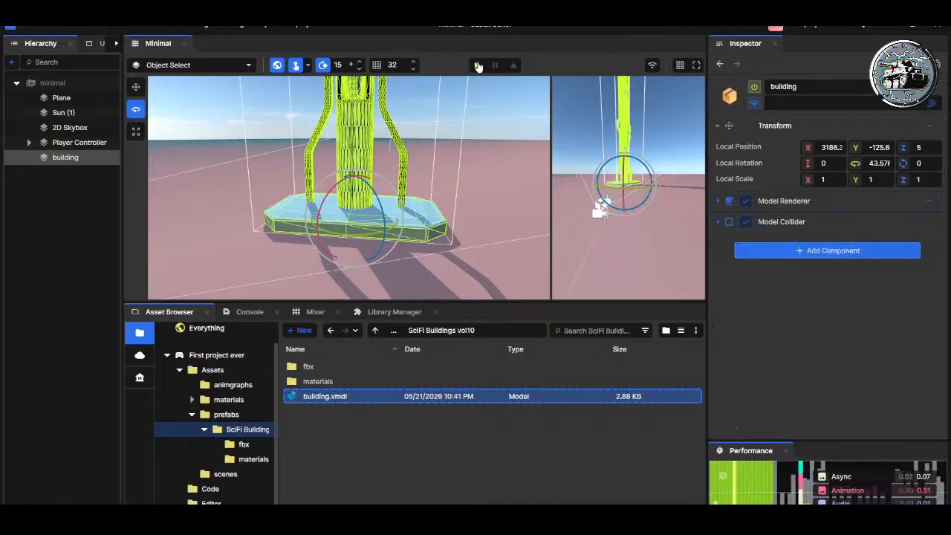
key("w")
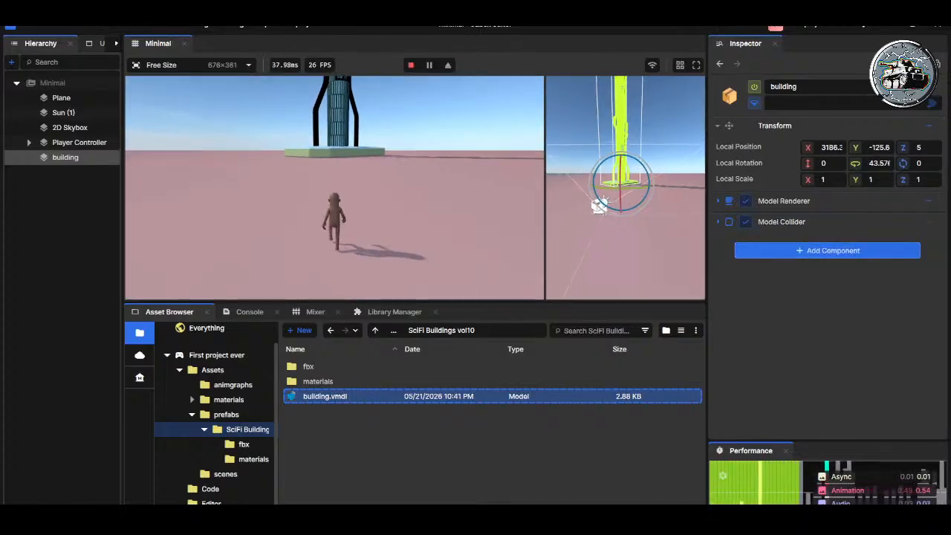
key("w")
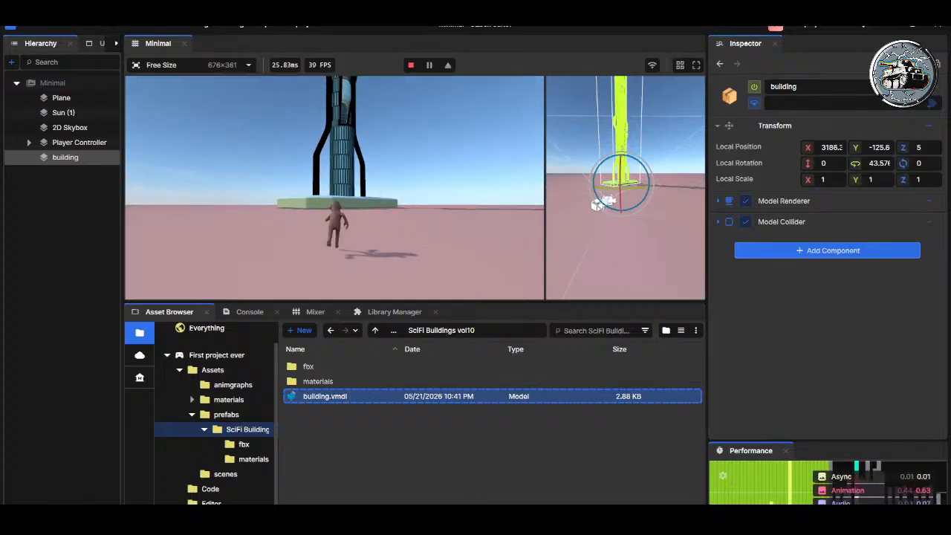
key("w")
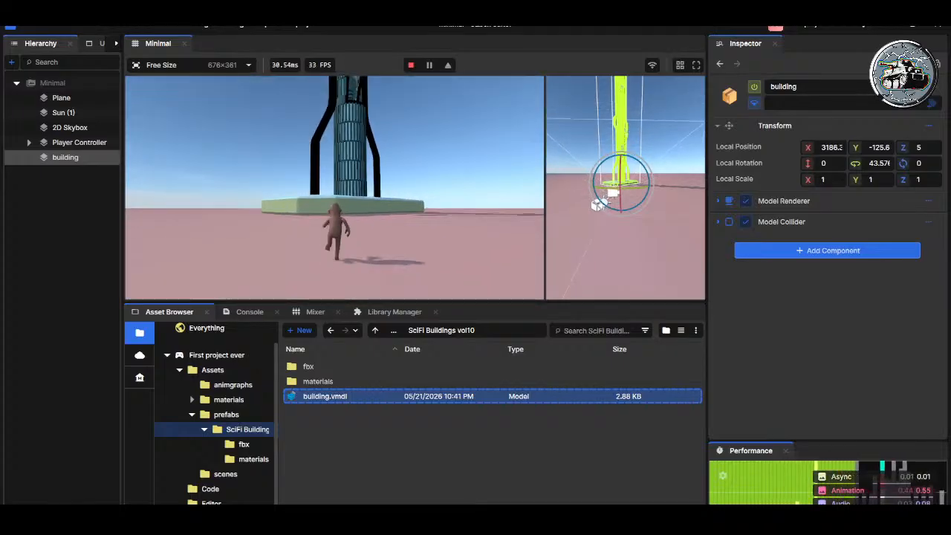
key("w")
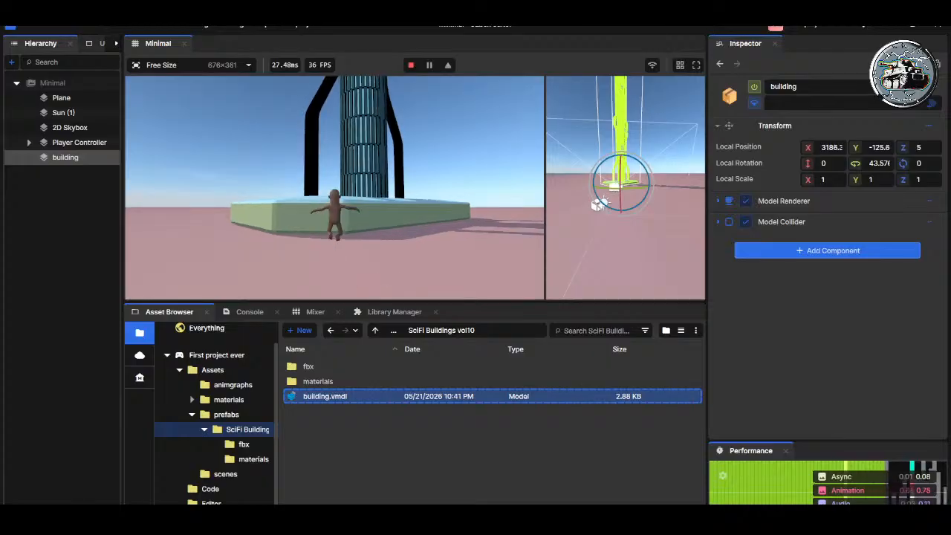
key("w")
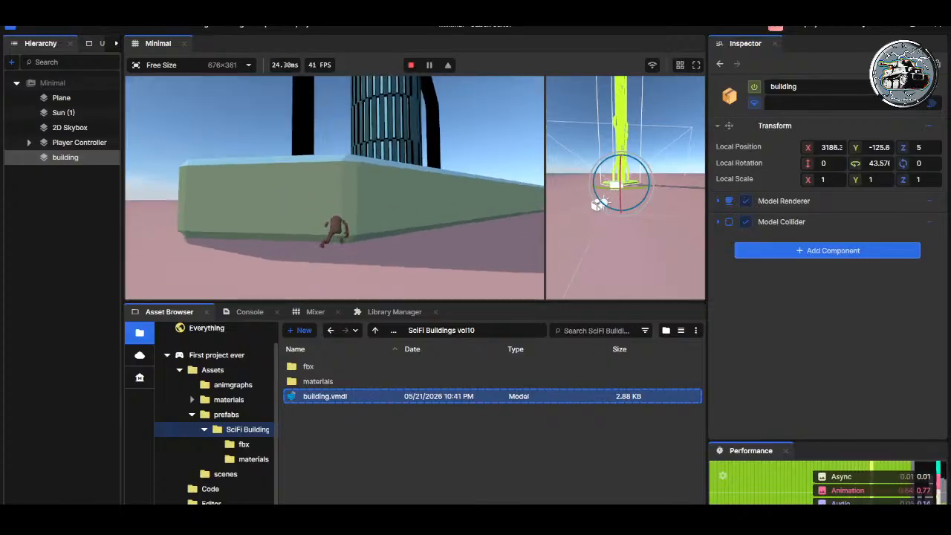
Step: Run the character around the sides of the building's base to check the collider, and stop play mode
key("w")
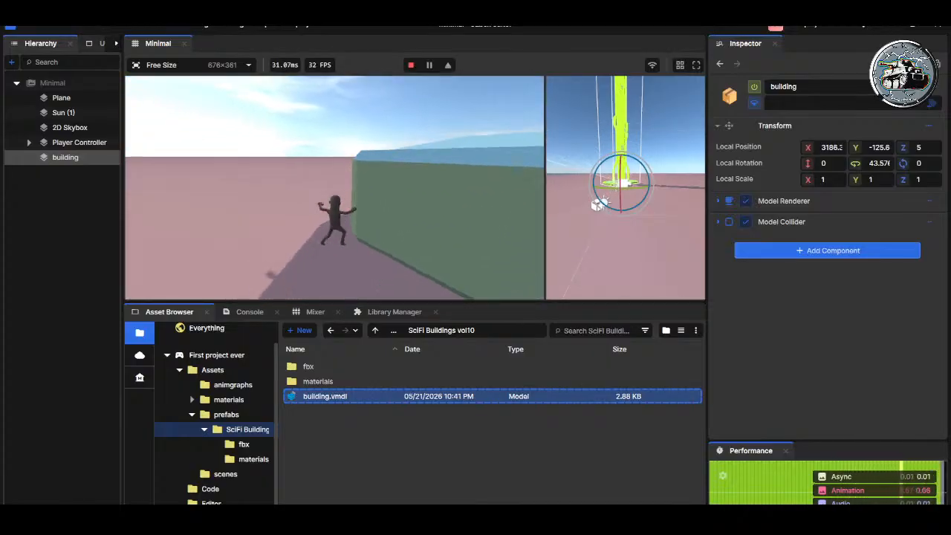
key("w")
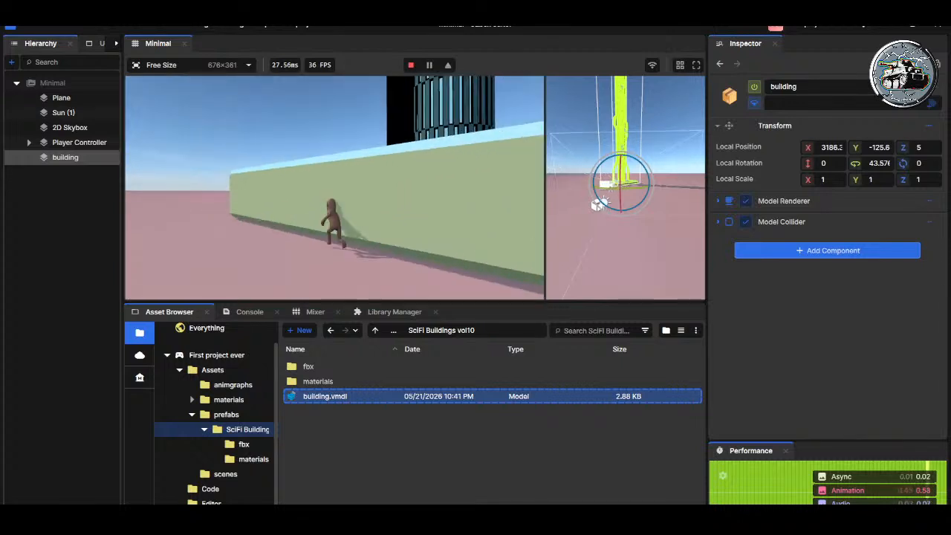
key("w")
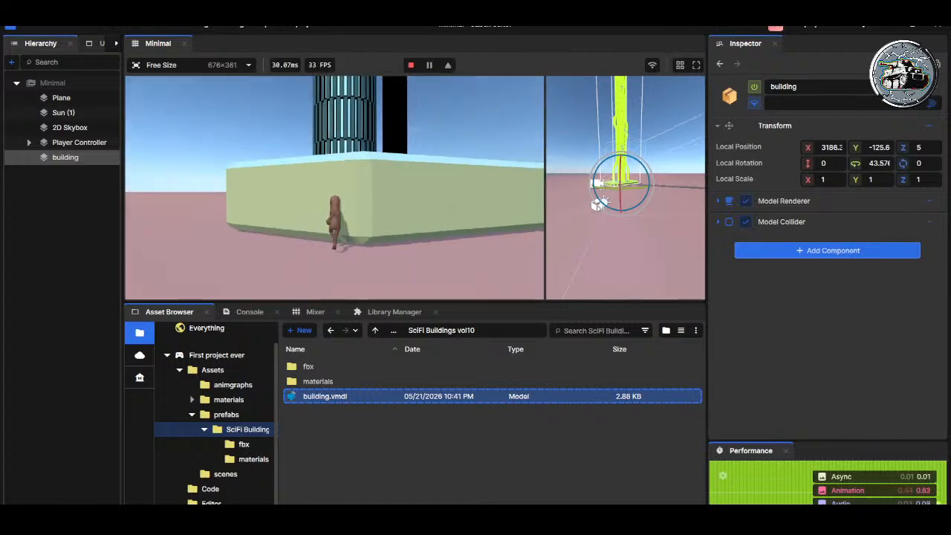
key("w")
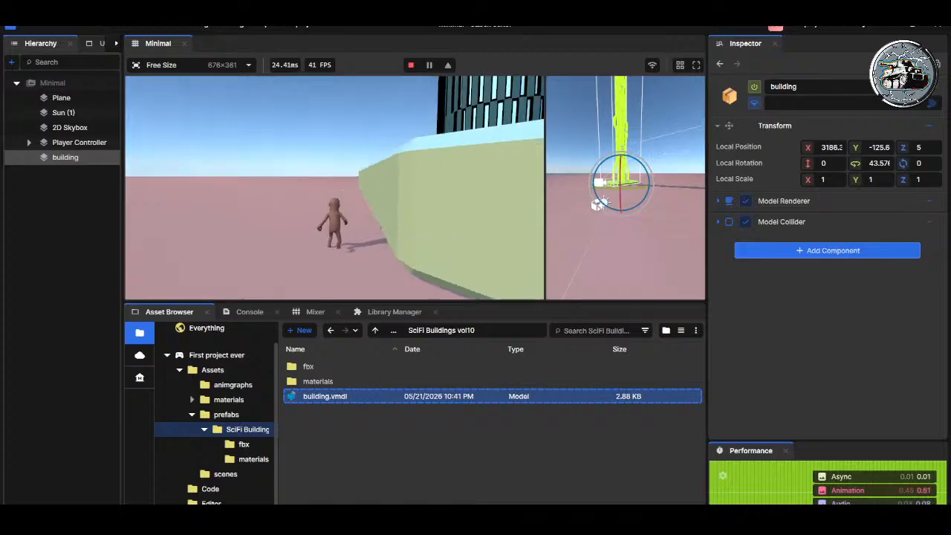
key("w")
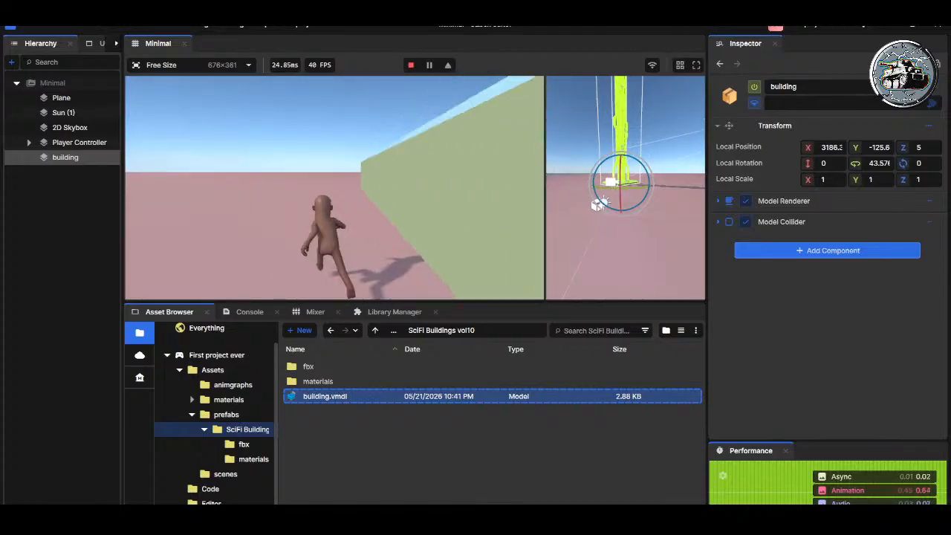
key("w")
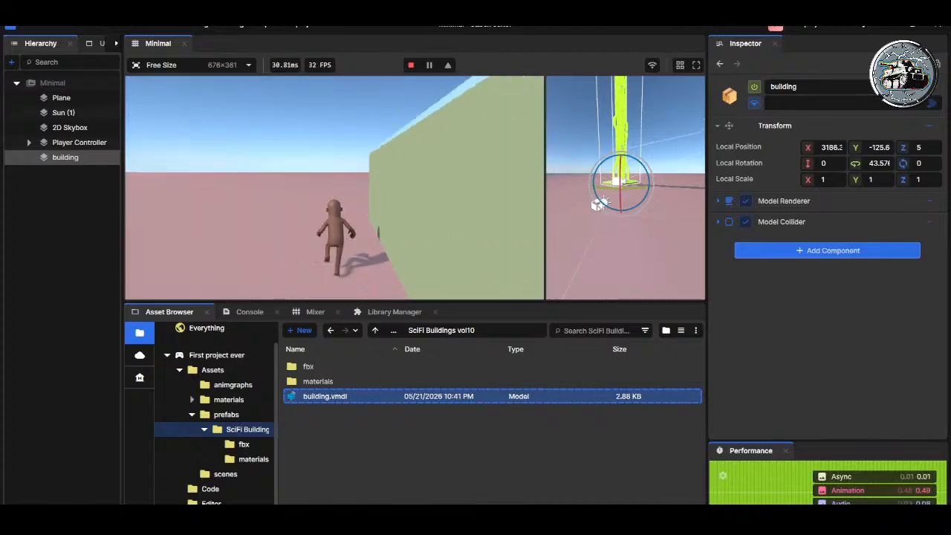
key("w")
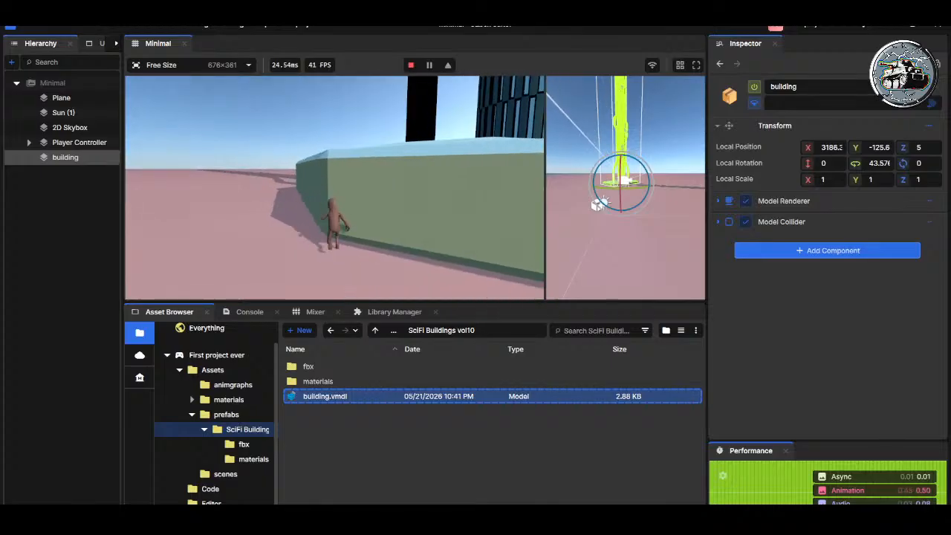
key("w")
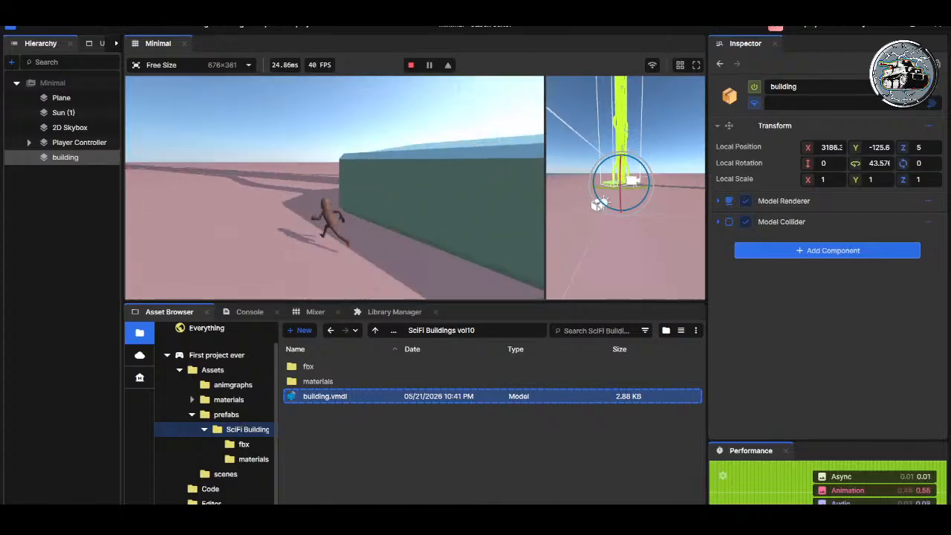
key("w")
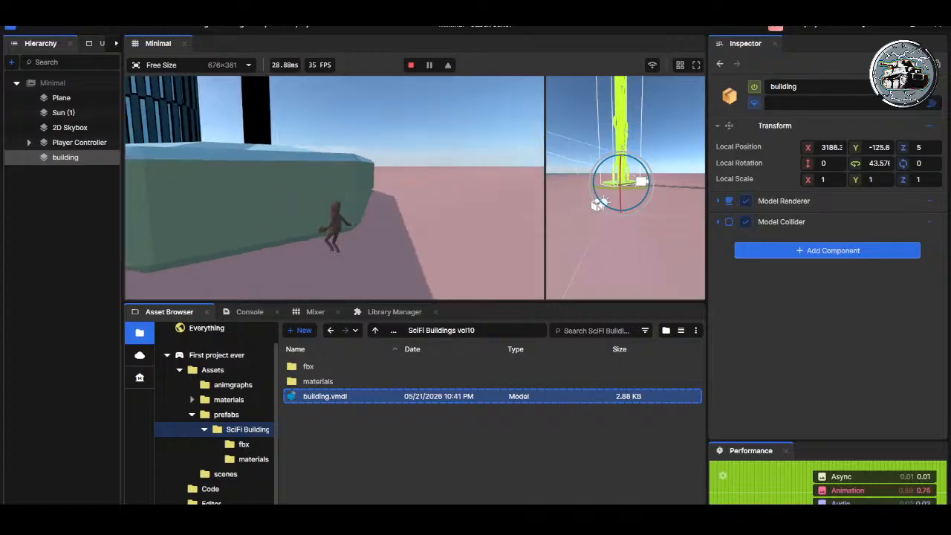
key("w")
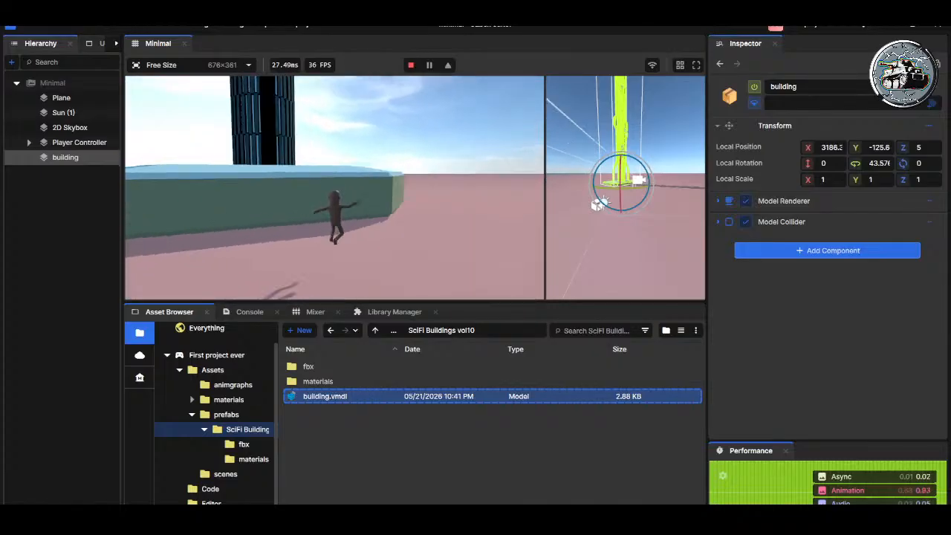
key("ctrl")
key("Escape")
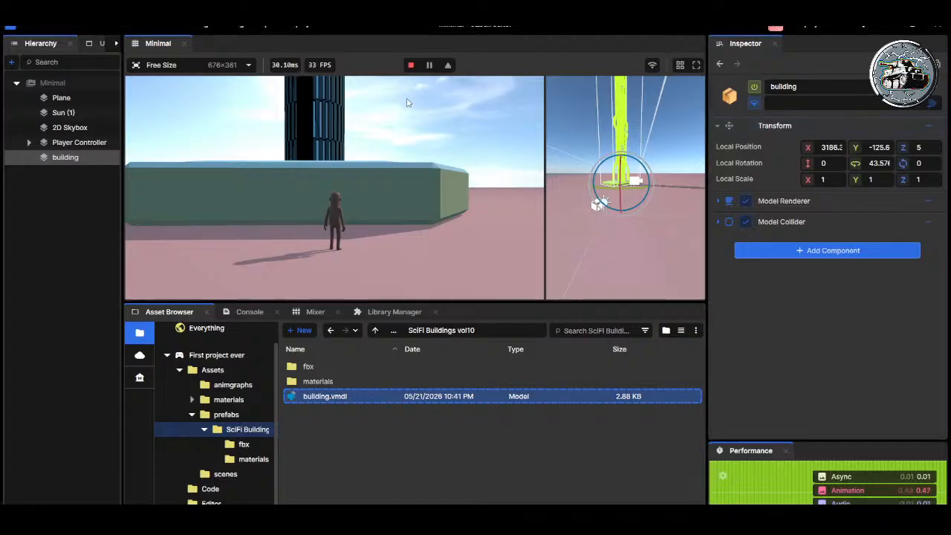
left_click(410, 66)
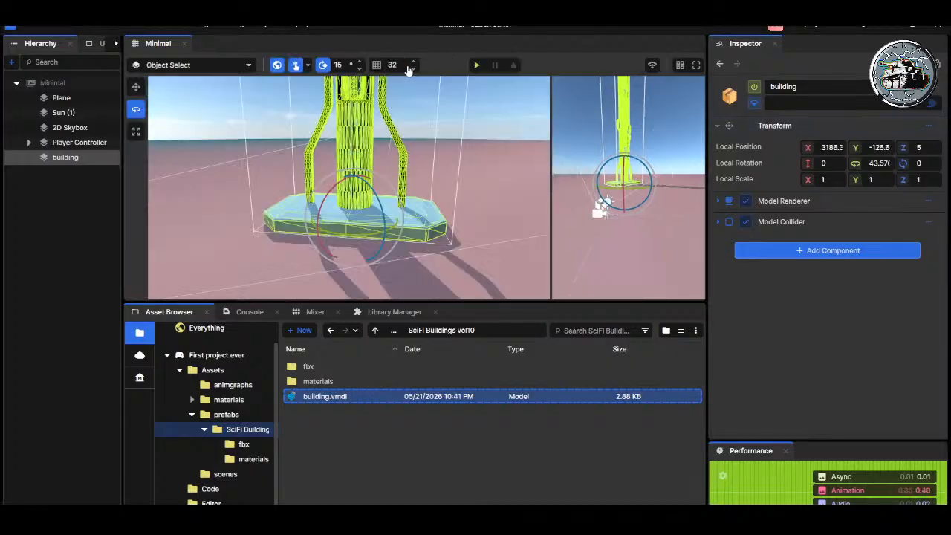
left_click(413, 62)
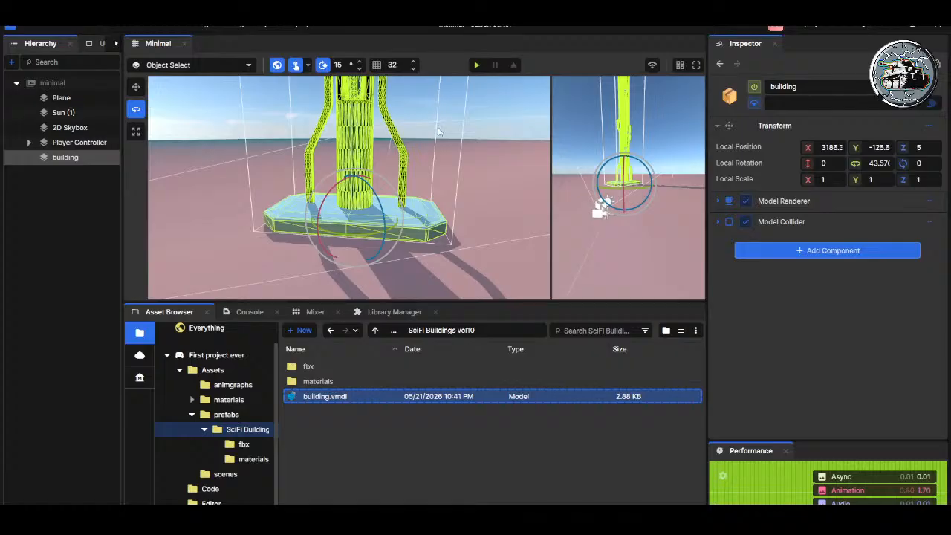